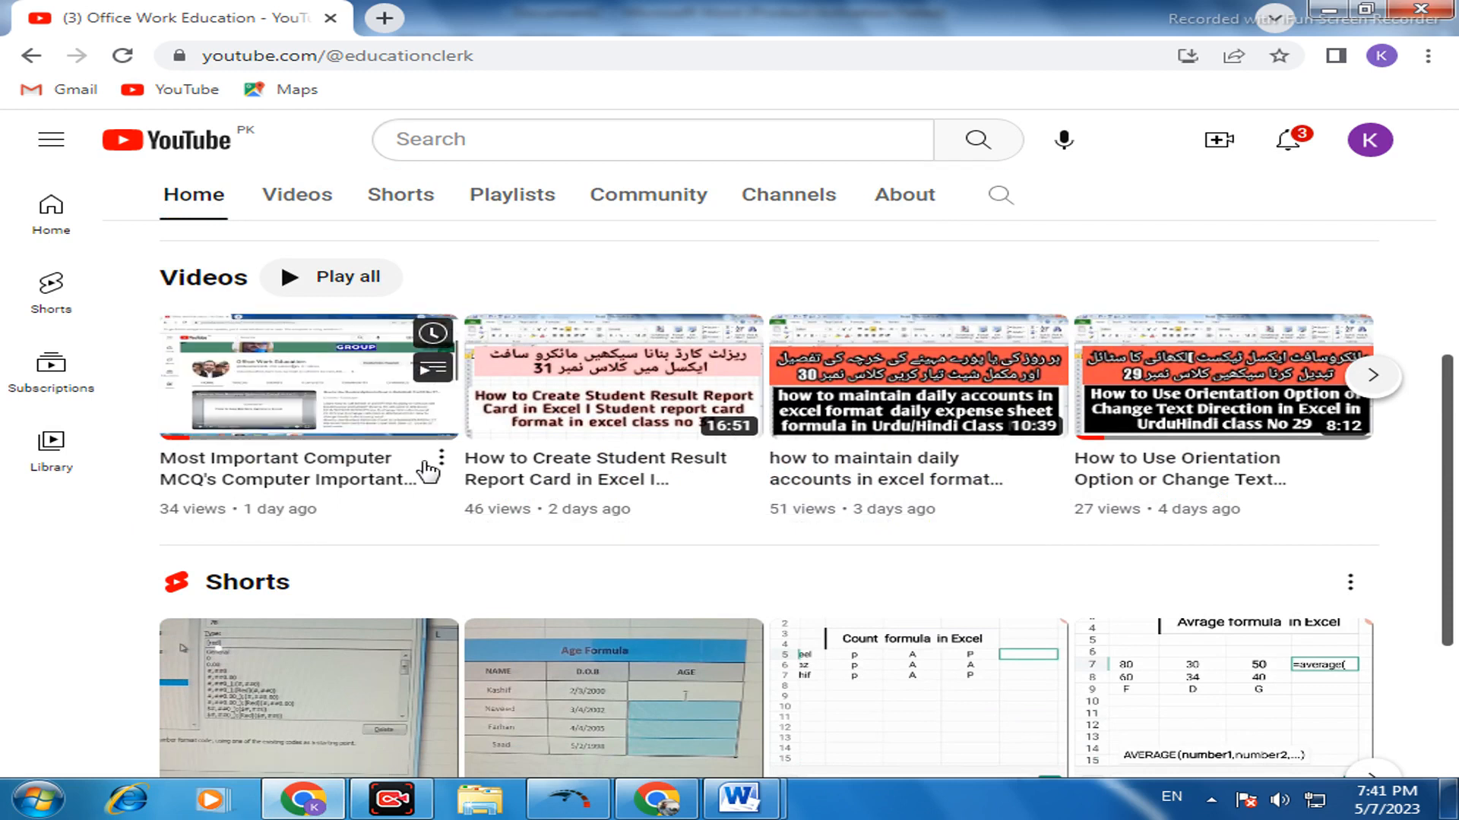
- Look through the Office Work Education channel's home page, including its featured video, Videos and Shorts sections
{"action": "scroll", "coordinate": [426, 465], "scroll_direction": "up", "scroll_amount": 1}
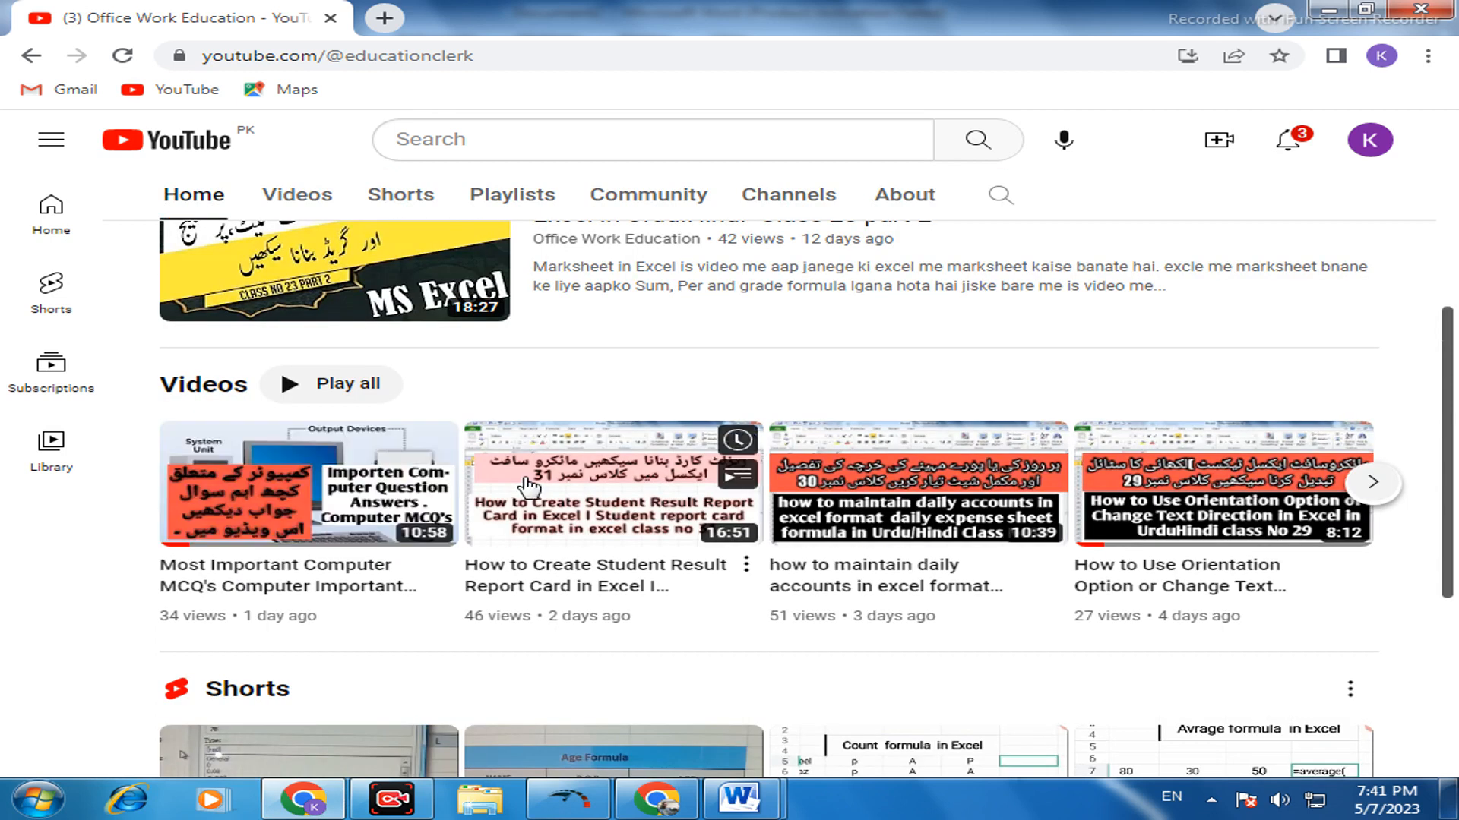
{"action": "scroll", "coordinate": [522, 395], "scroll_direction": "up", "scroll_amount": 2}
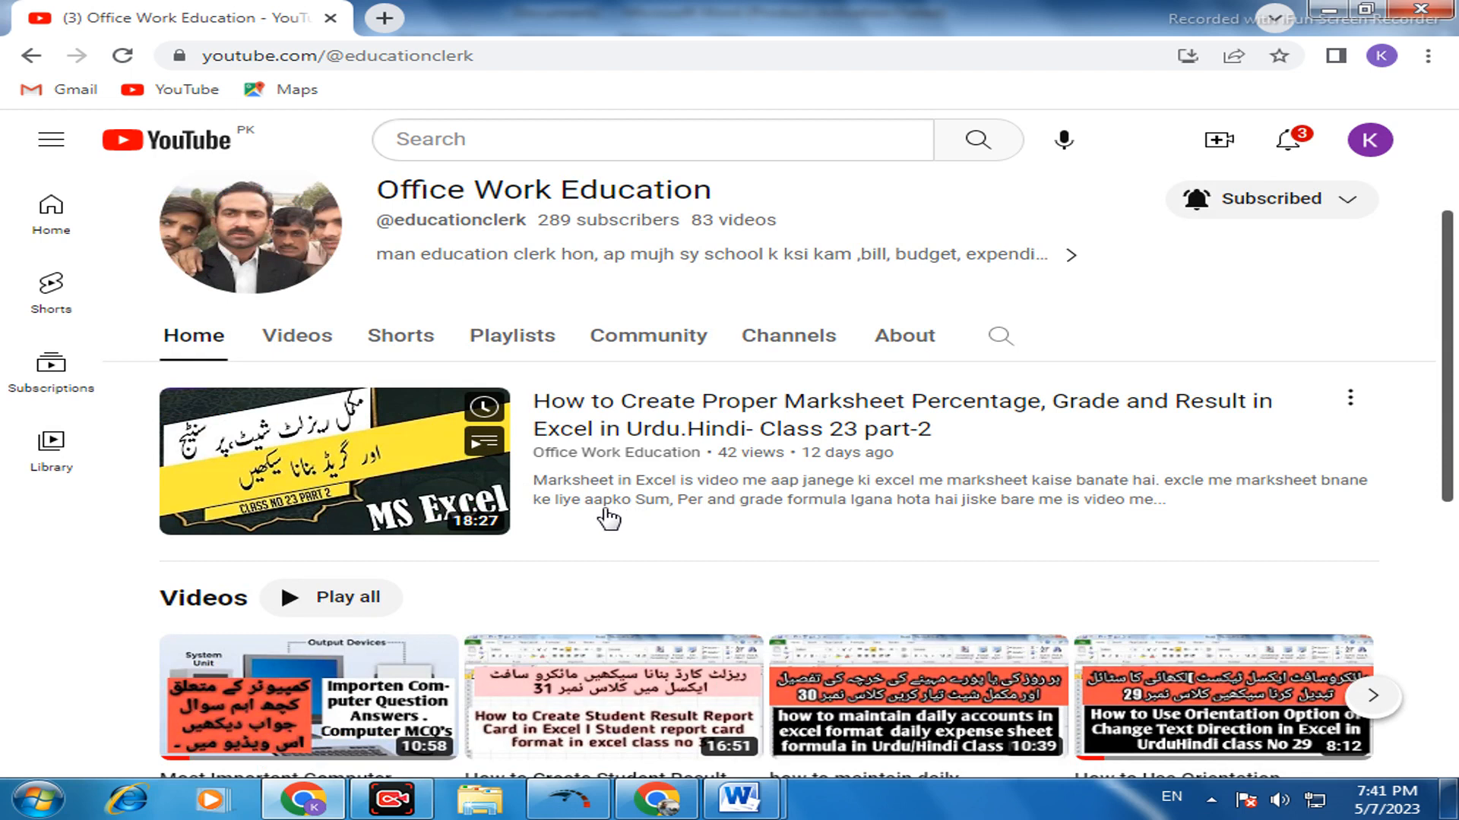
{"action": "scroll", "coordinate": [607, 521], "scroll_direction": "down", "scroll_amount": 2}
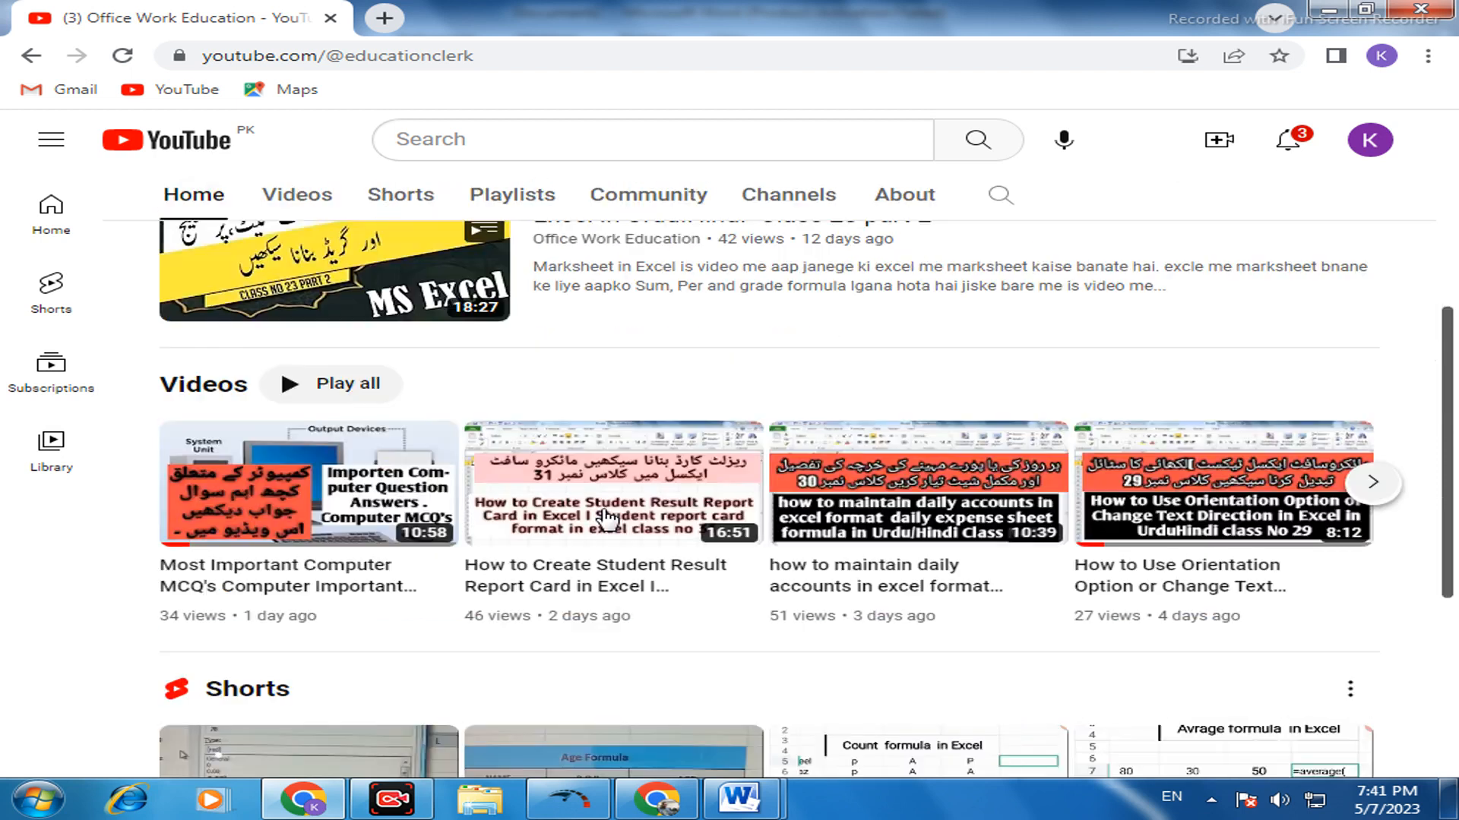
{"action": "scroll", "coordinate": [608, 517], "scroll_direction": "up", "scroll_amount": 1}
{"action": "scroll", "coordinate": [611, 517], "scroll_direction": "up", "scroll_amount": 1}
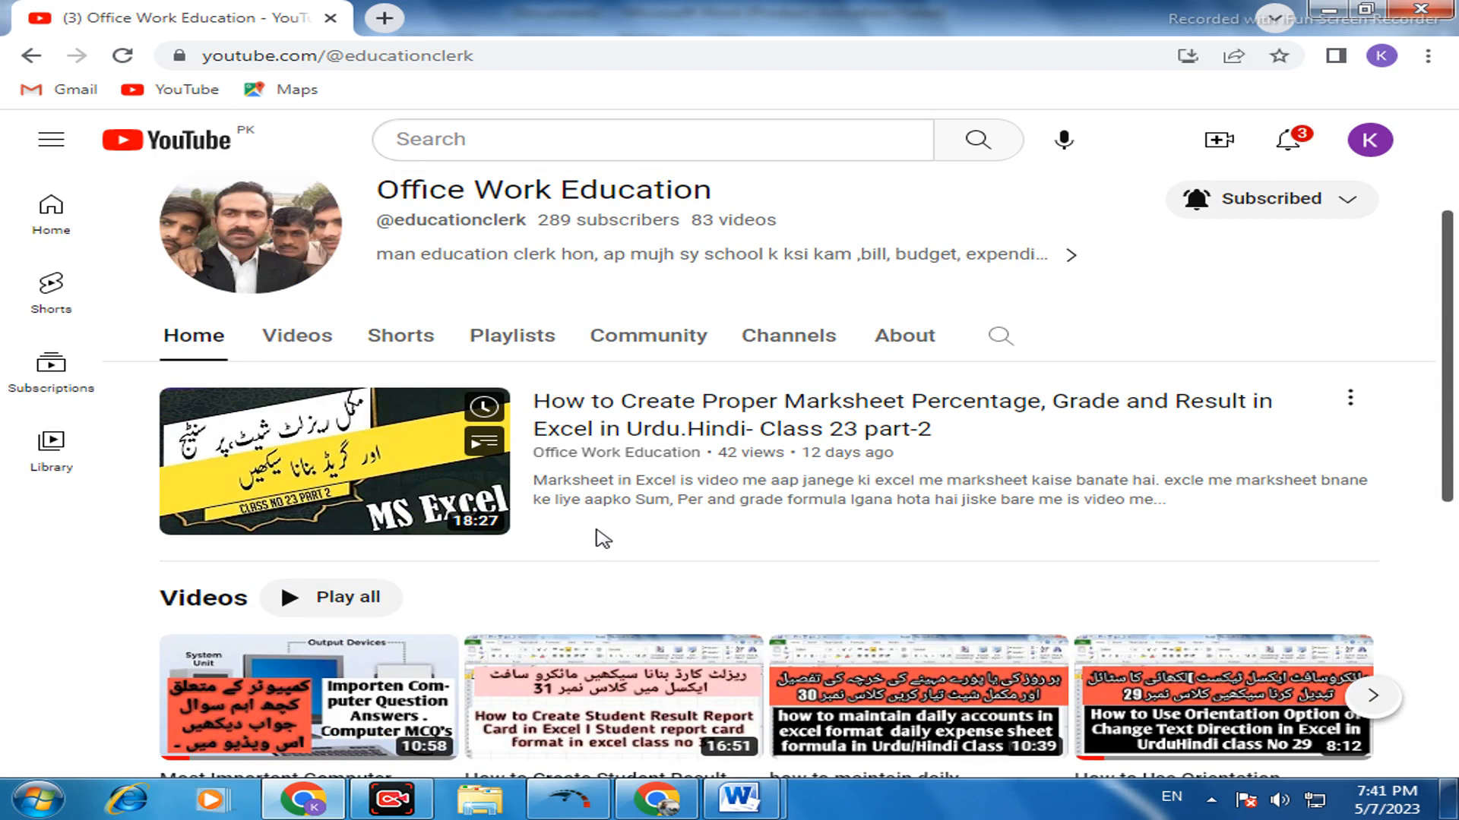
{"action": "scroll", "coordinate": [598, 538], "scroll_direction": "down", "scroll_amount": 1}
{"action": "scroll", "coordinate": [577, 540], "scroll_direction": "down", "scroll_amount": 3}
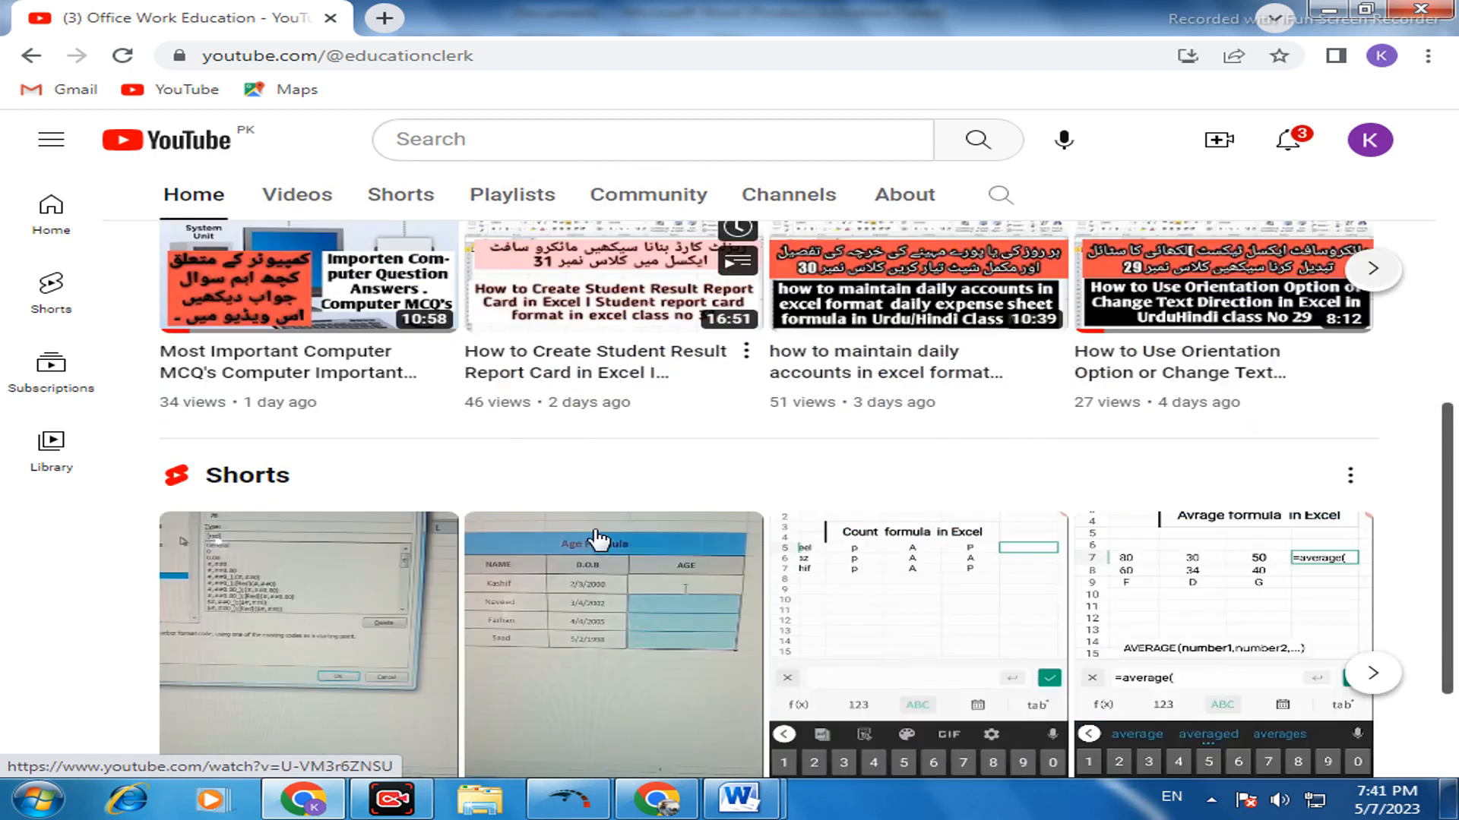
{"action": "scroll", "coordinate": [563, 542], "scroll_direction": "down", "scroll_amount": 2}
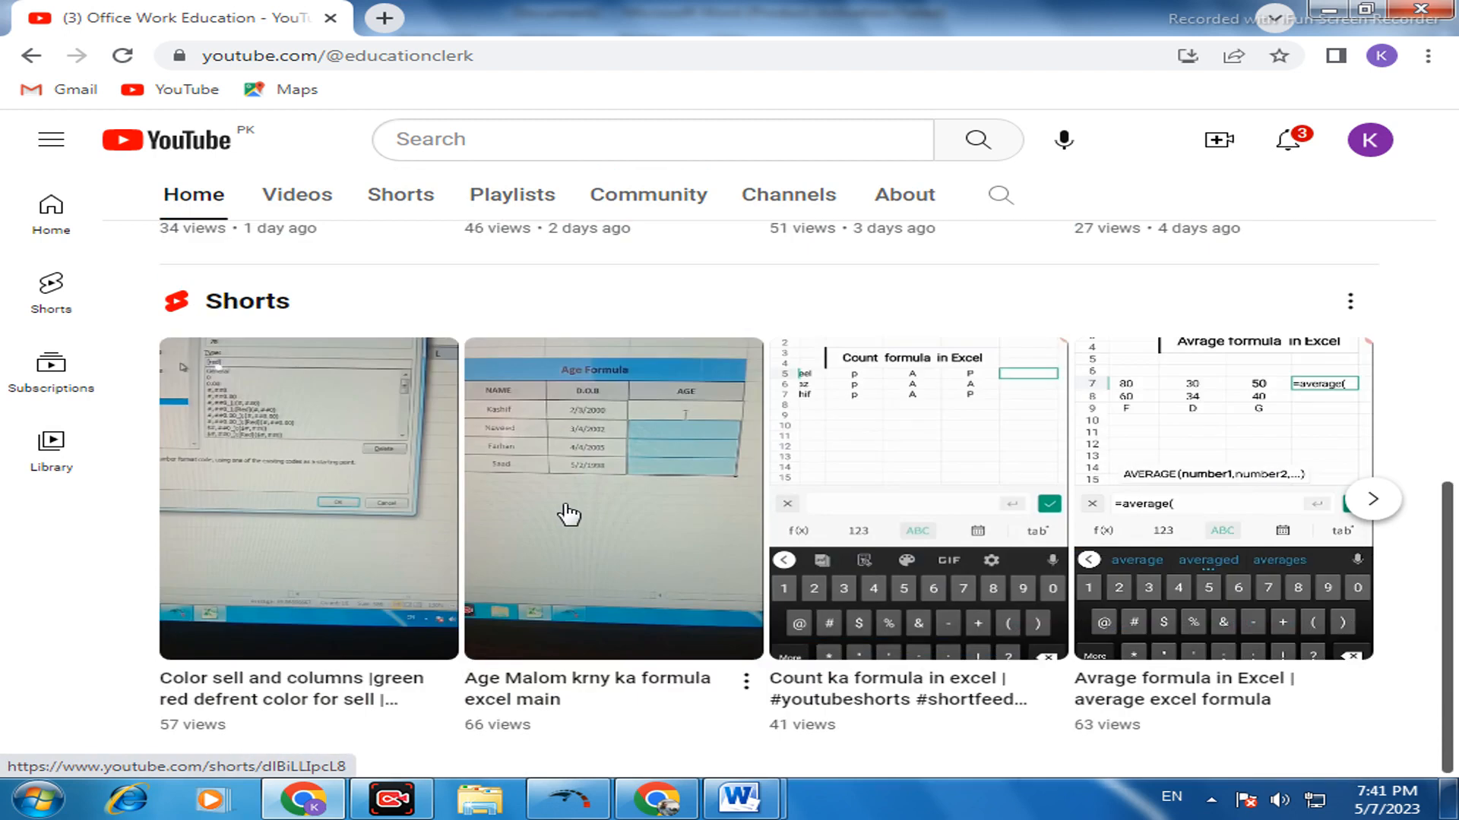
{"action": "scroll", "coordinate": [573, 504], "scroll_direction": "up", "scroll_amount": 6}
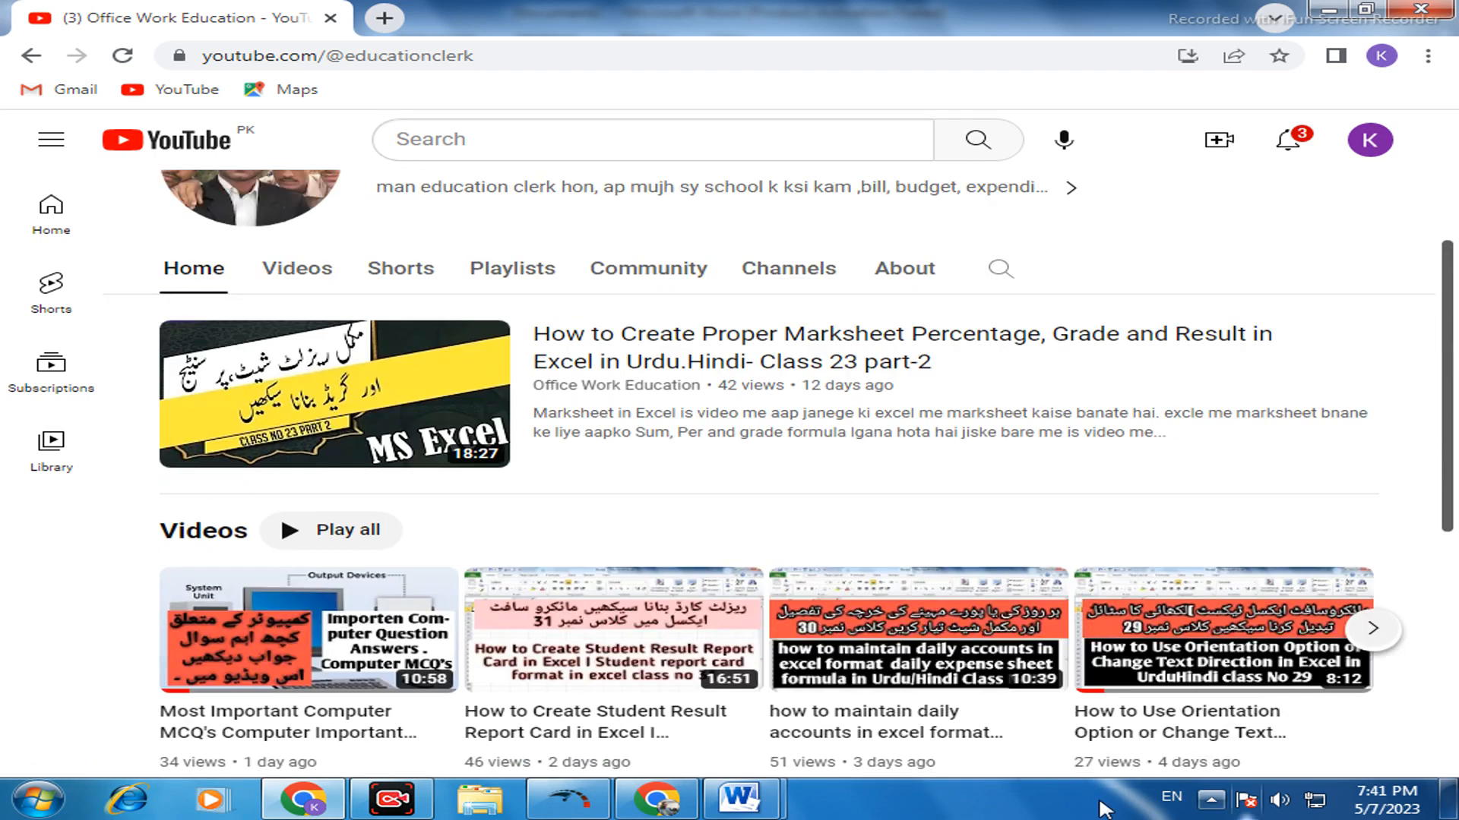
- Switch to Document2 in Microsoft Word and add a period after "formula" at the end of the text
{"action": "mouse_move", "coordinate": [740, 798]}
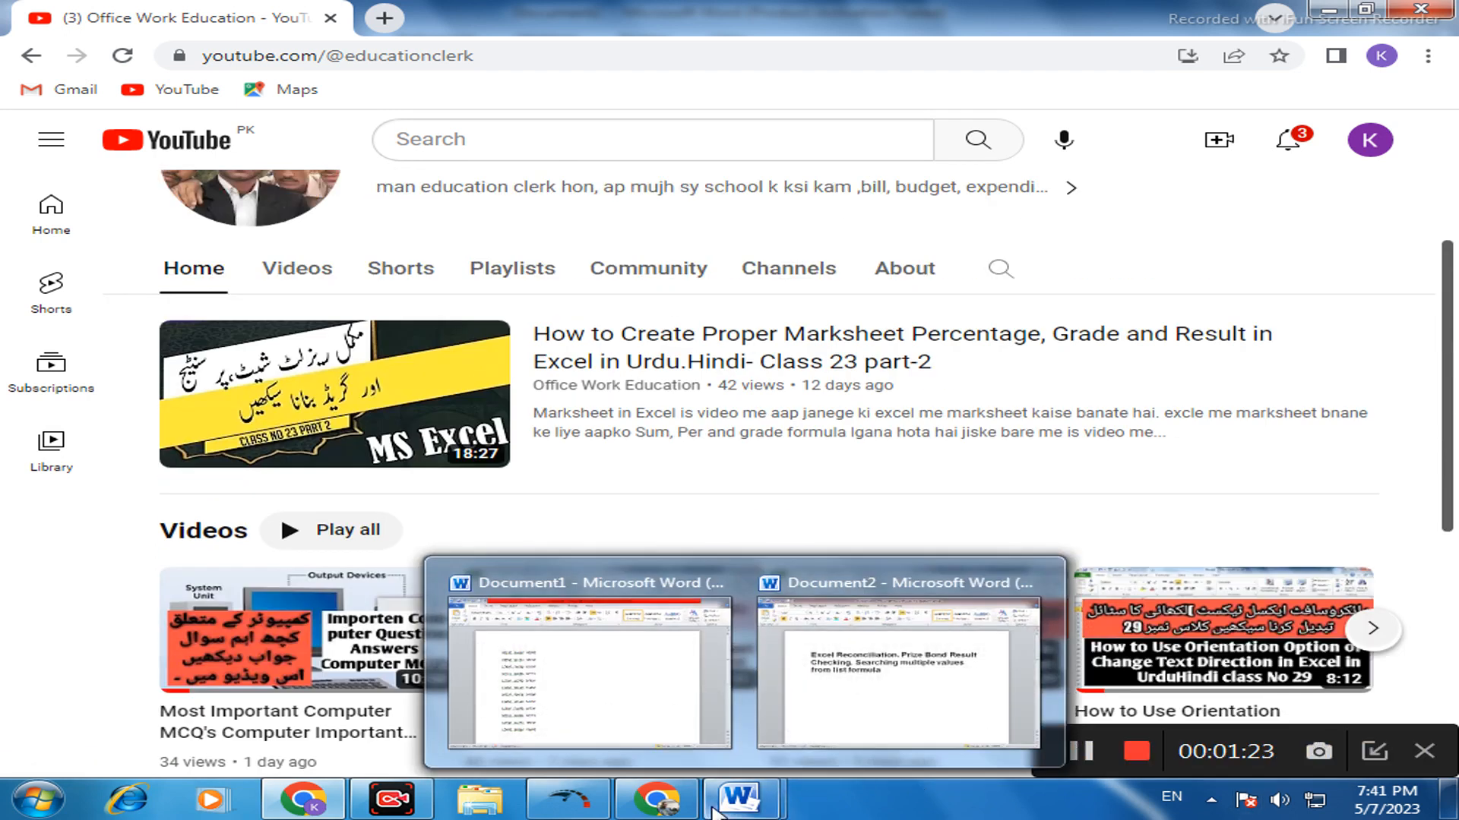
{"action": "left_click", "coordinate": [843, 736]}
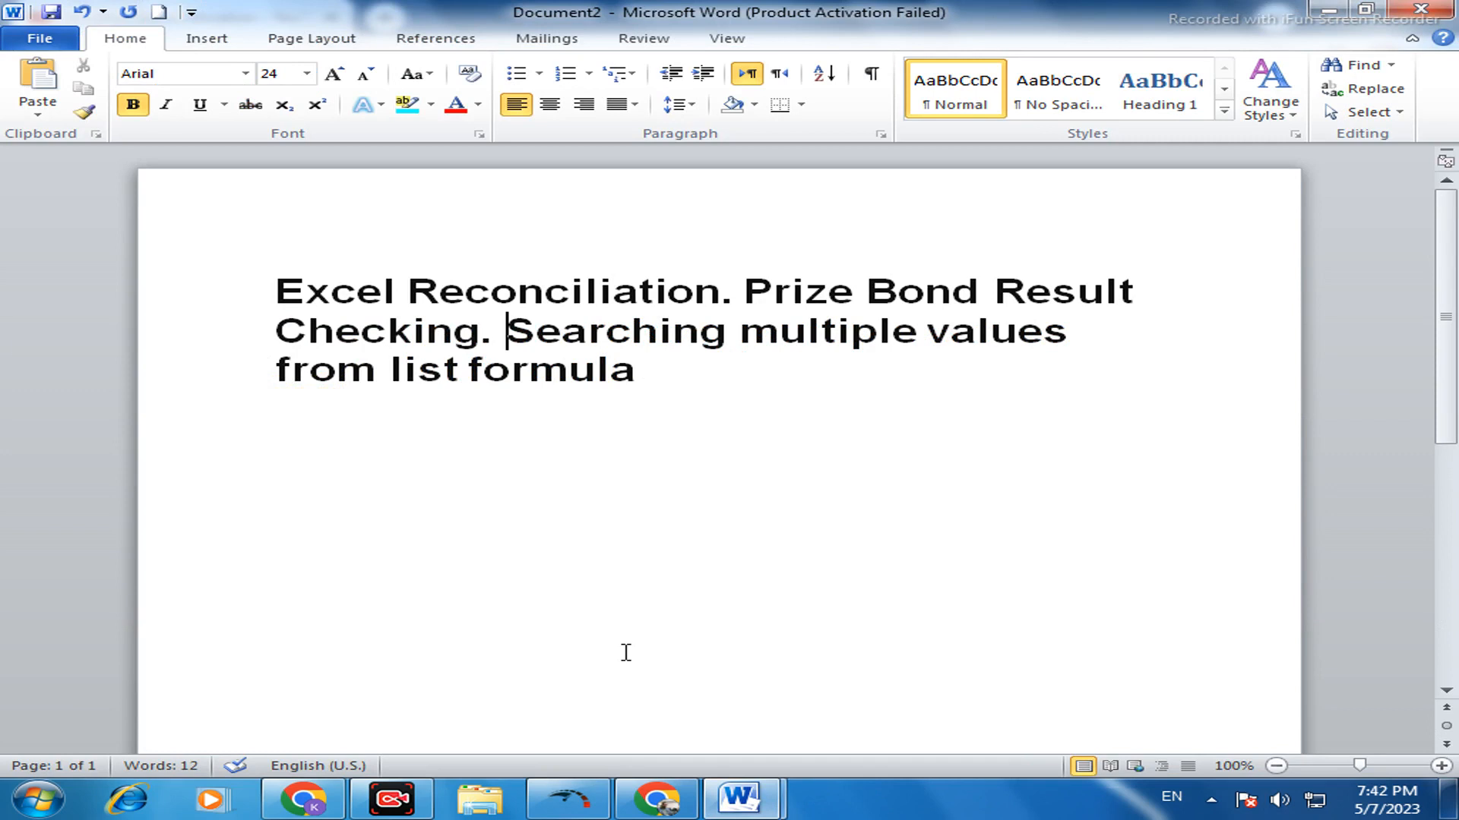
{"action": "left_click", "coordinate": [654, 381]}
{"action": "type", "text": "."}
{"action": "double_click", "coordinate": [635, 334]}
{"action": "left_click", "coordinate": [633, 341]}
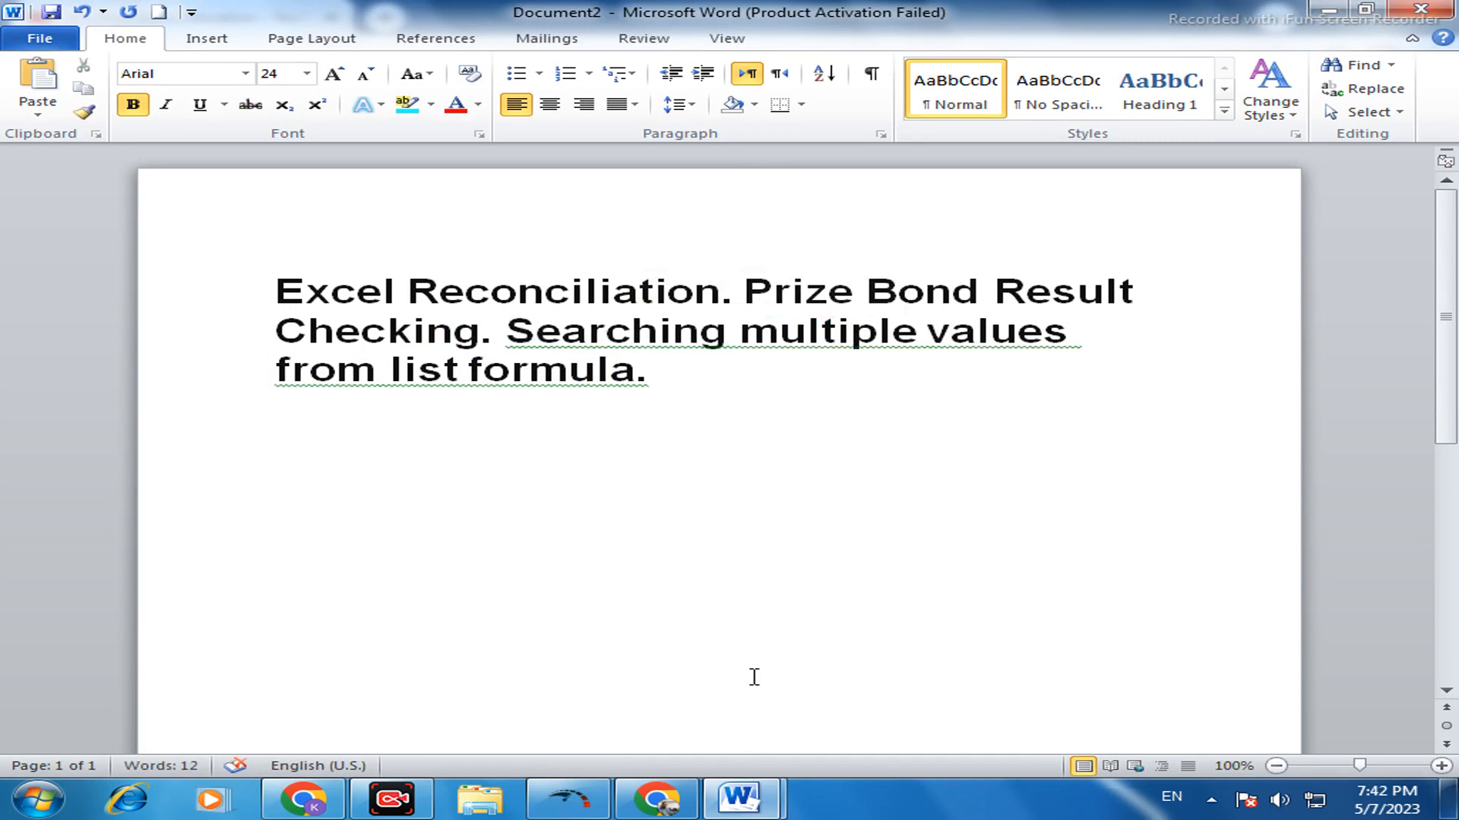
- Switch to Document1 in Word and copy all the rows of five-digit numbers
{"action": "mouse_move", "coordinate": [759, 810]}
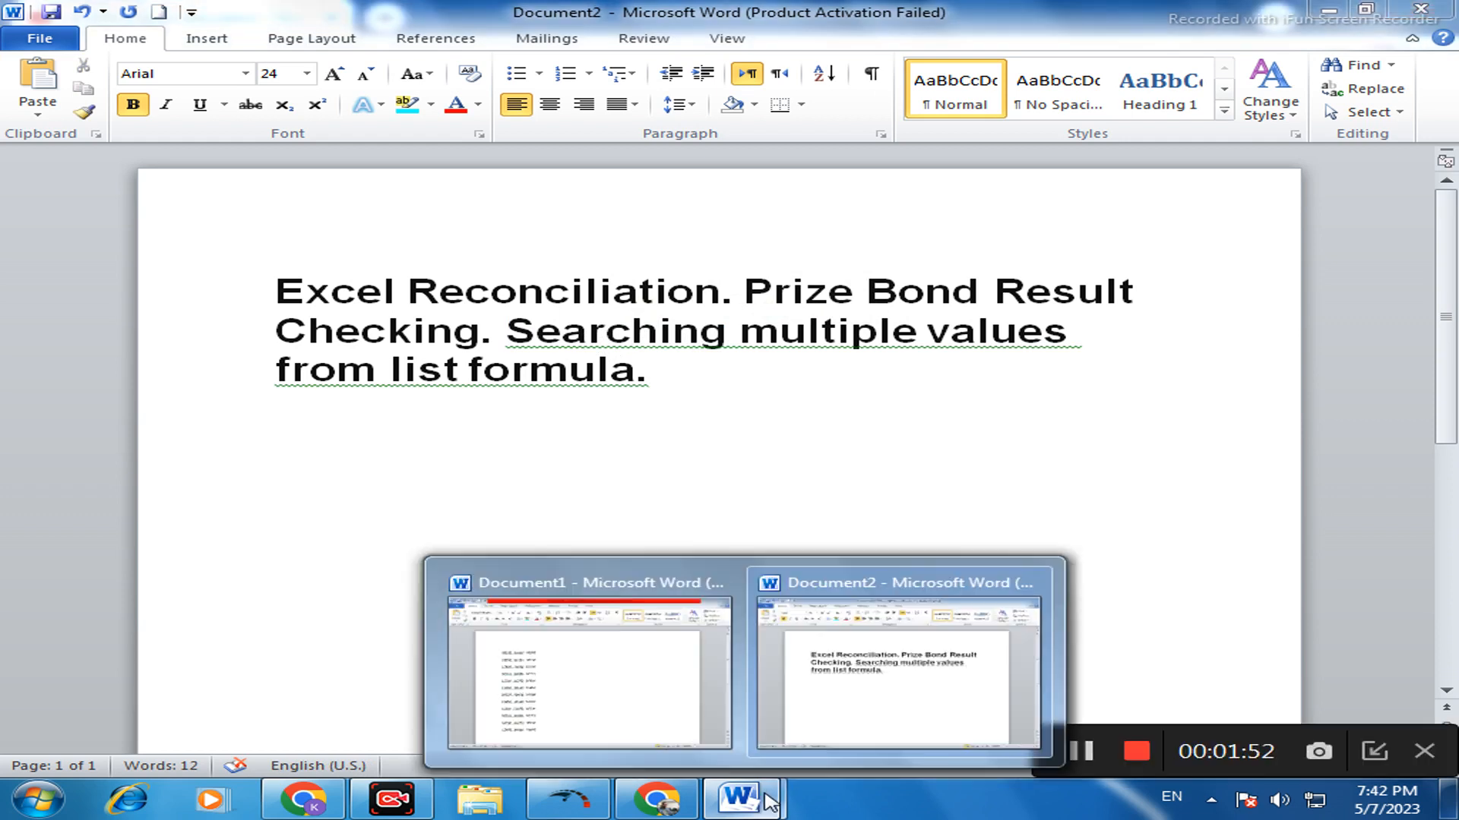
{"action": "left_click", "coordinate": [673, 718]}
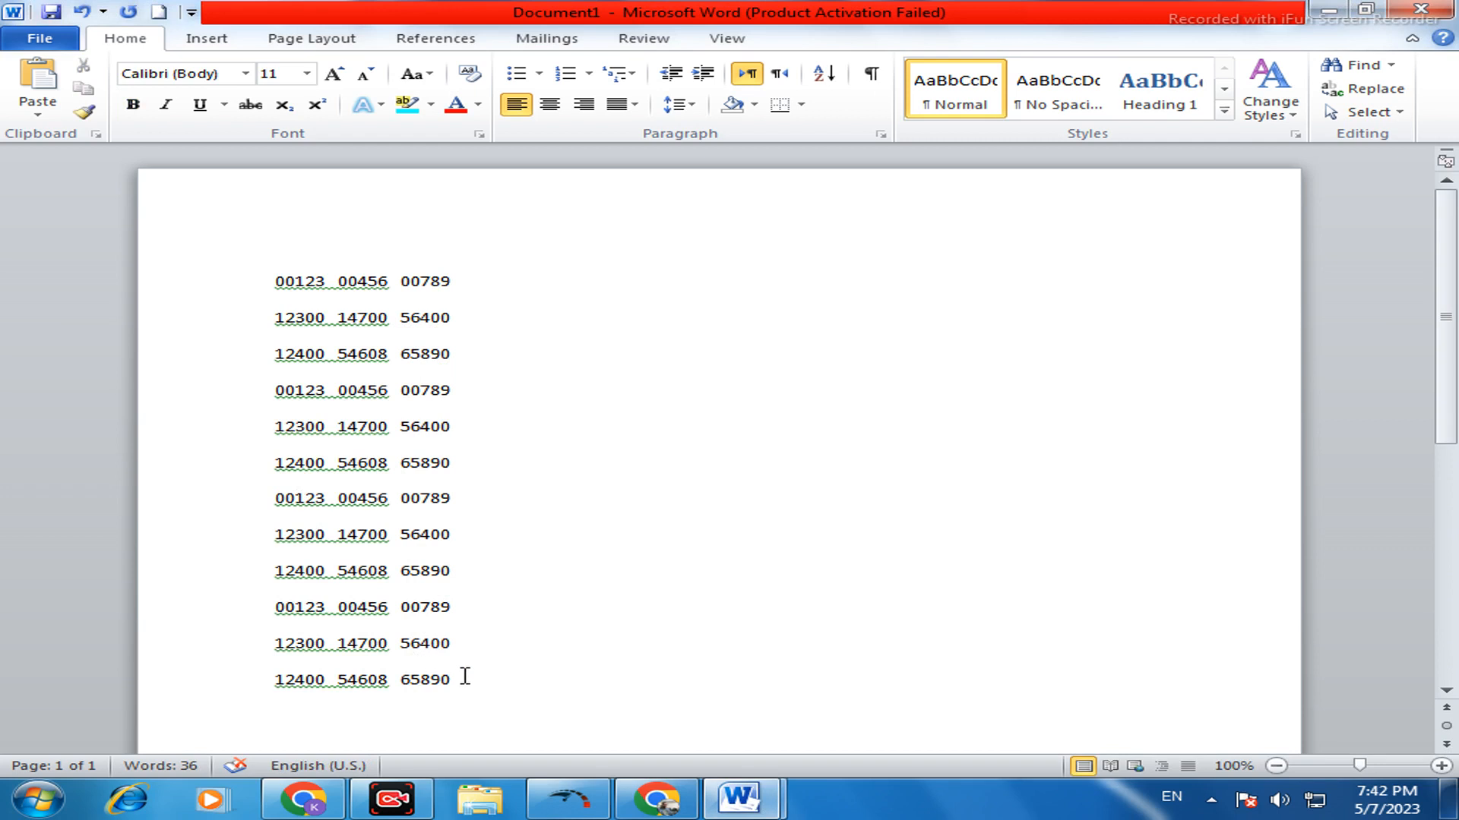
{"action": "left_click_drag", "start_coordinate": [468, 683], "coordinate": [285, 283]}
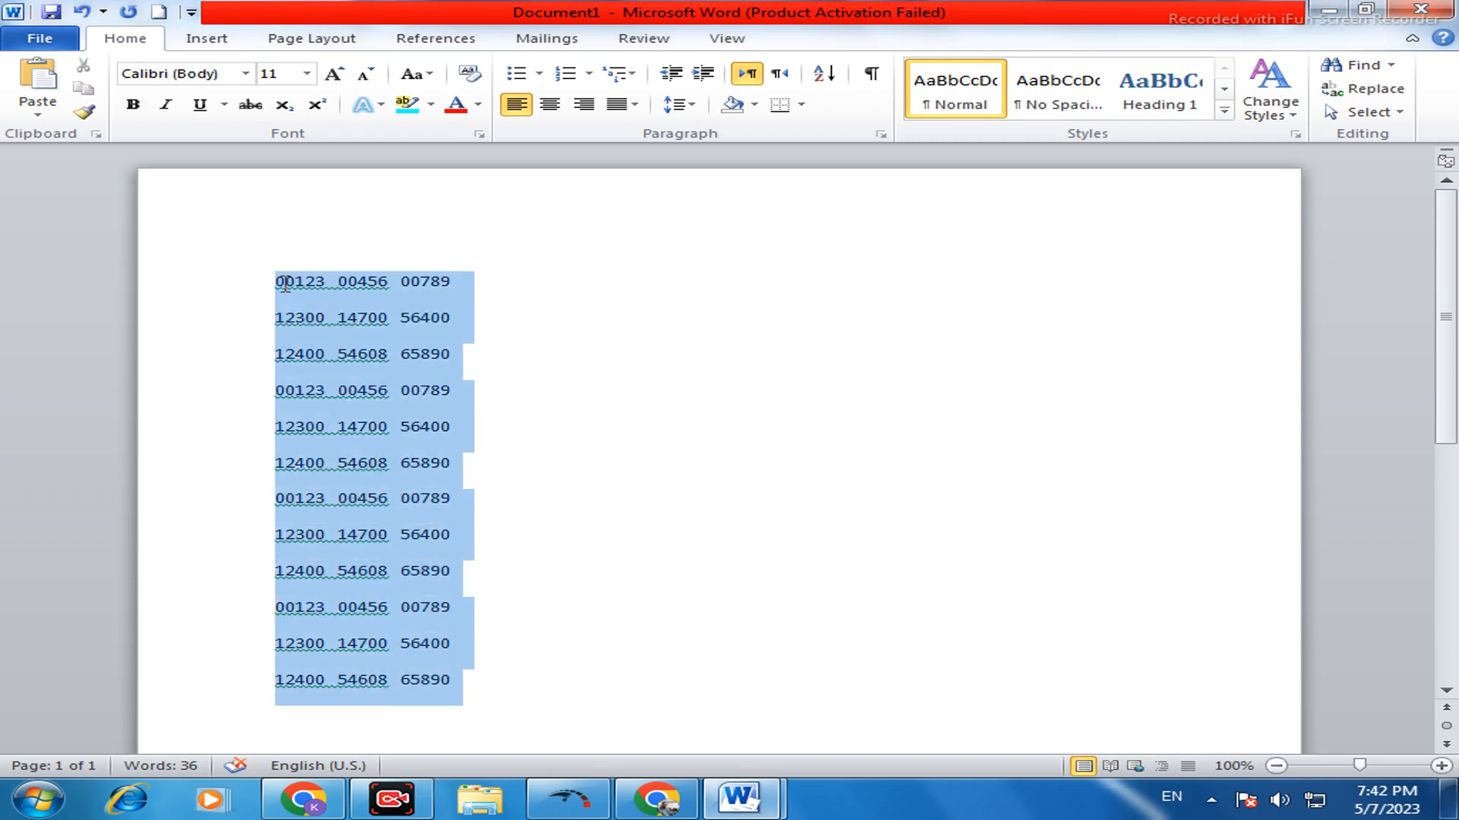
{"action": "left_click", "coordinate": [532, 418]}
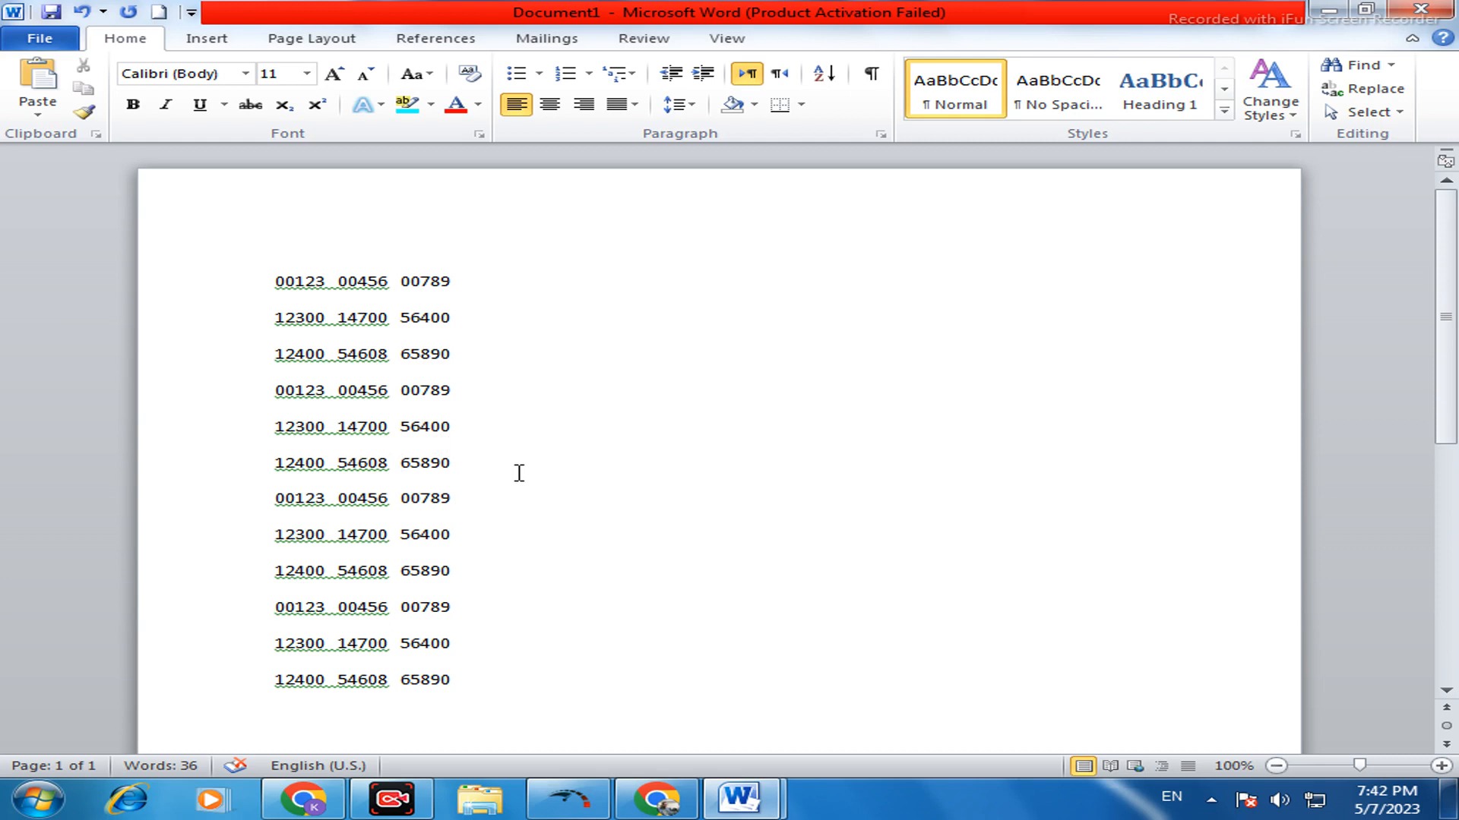
{"action": "key", "text": "ctrl+a"}
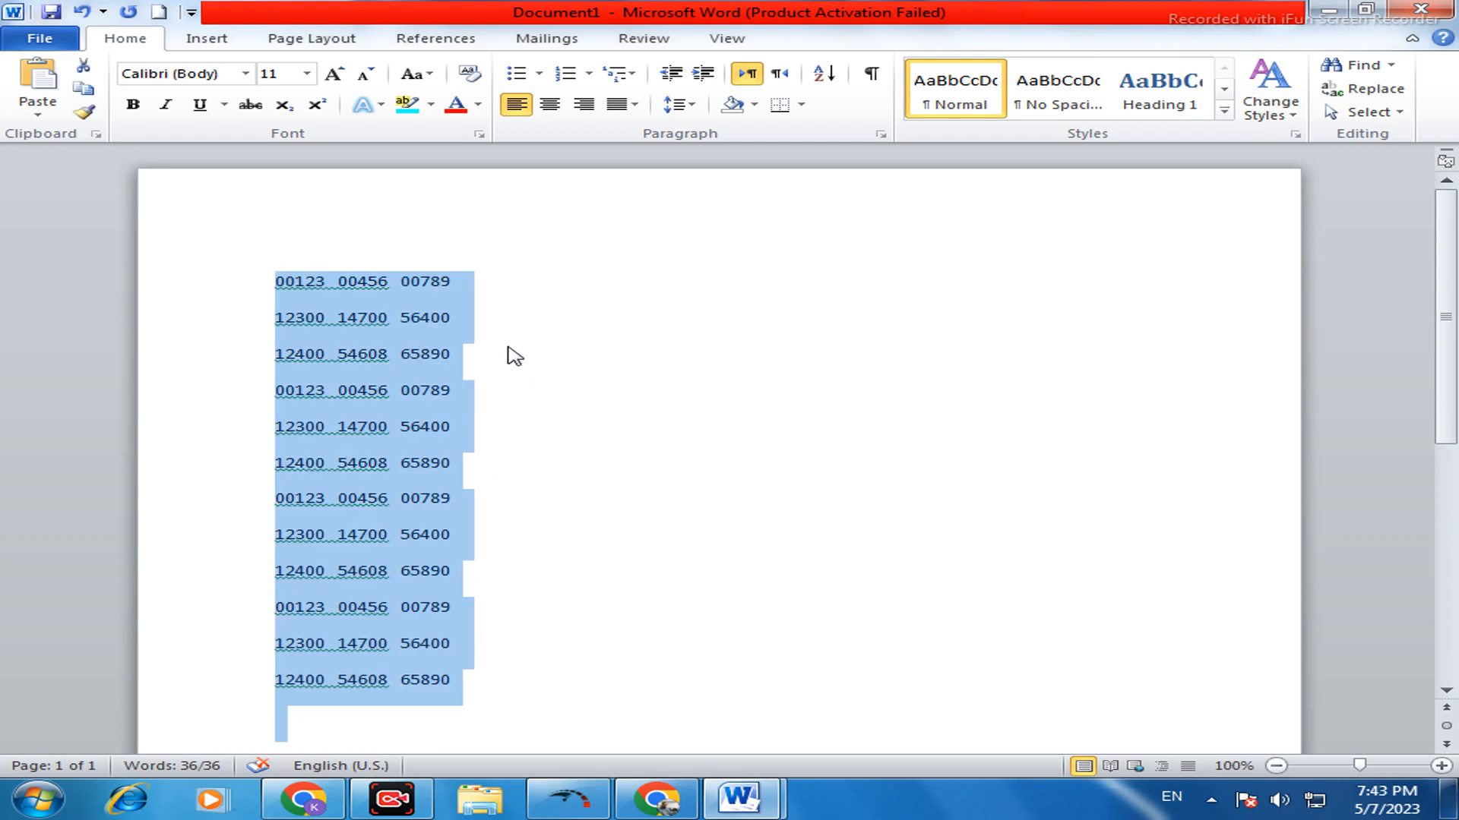
- Minimize the open windows, start Microsoft Excel from the desktop and dismiss the activation wizard
{"action": "left_click", "coordinate": [1327, 10]}
{"action": "left_click", "coordinate": [1326, 10]}
{"action": "left_click", "coordinate": [1326, 10]}
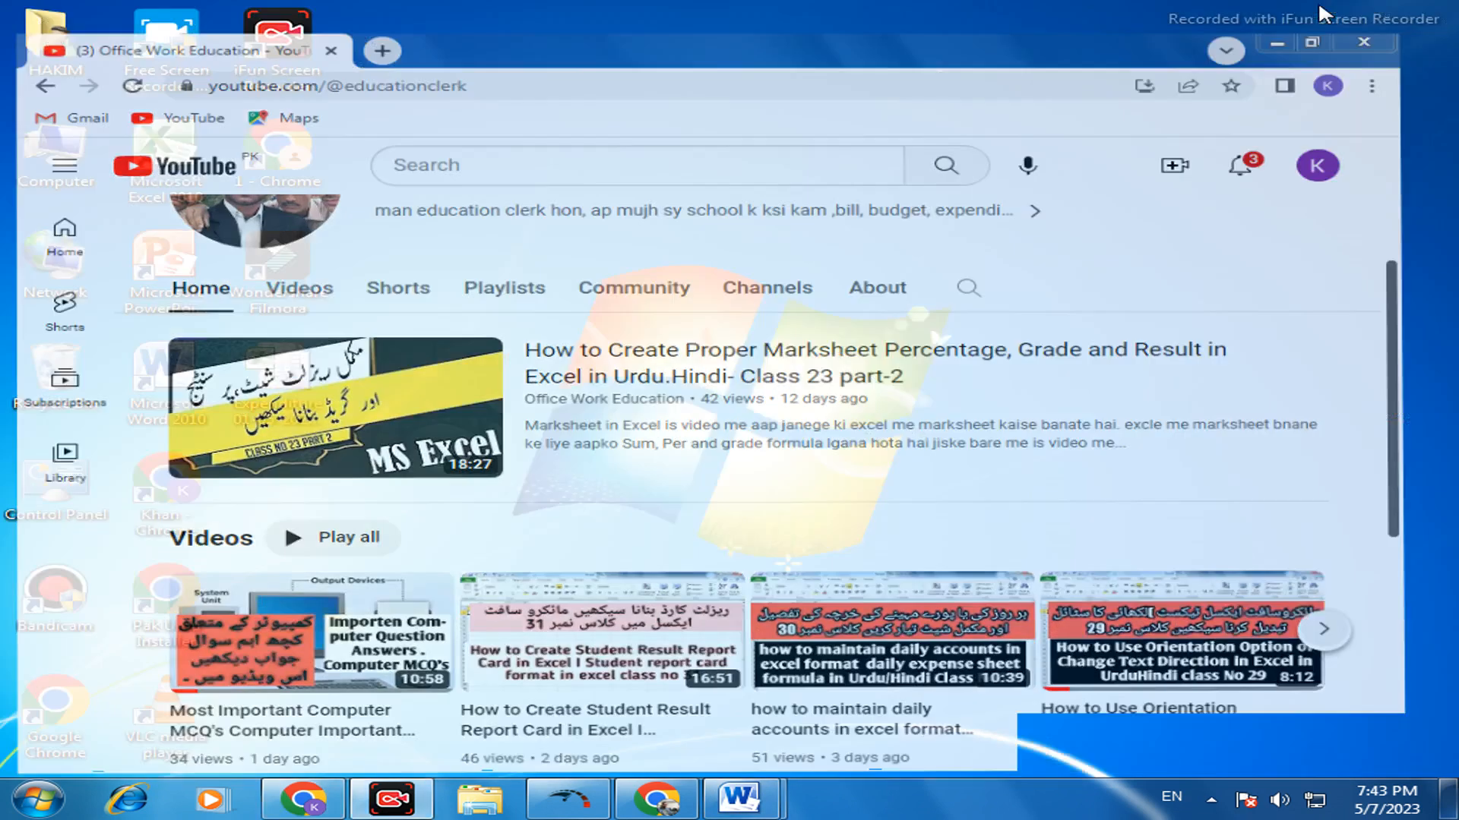
{"action": "double_click", "coordinate": [163, 169]}
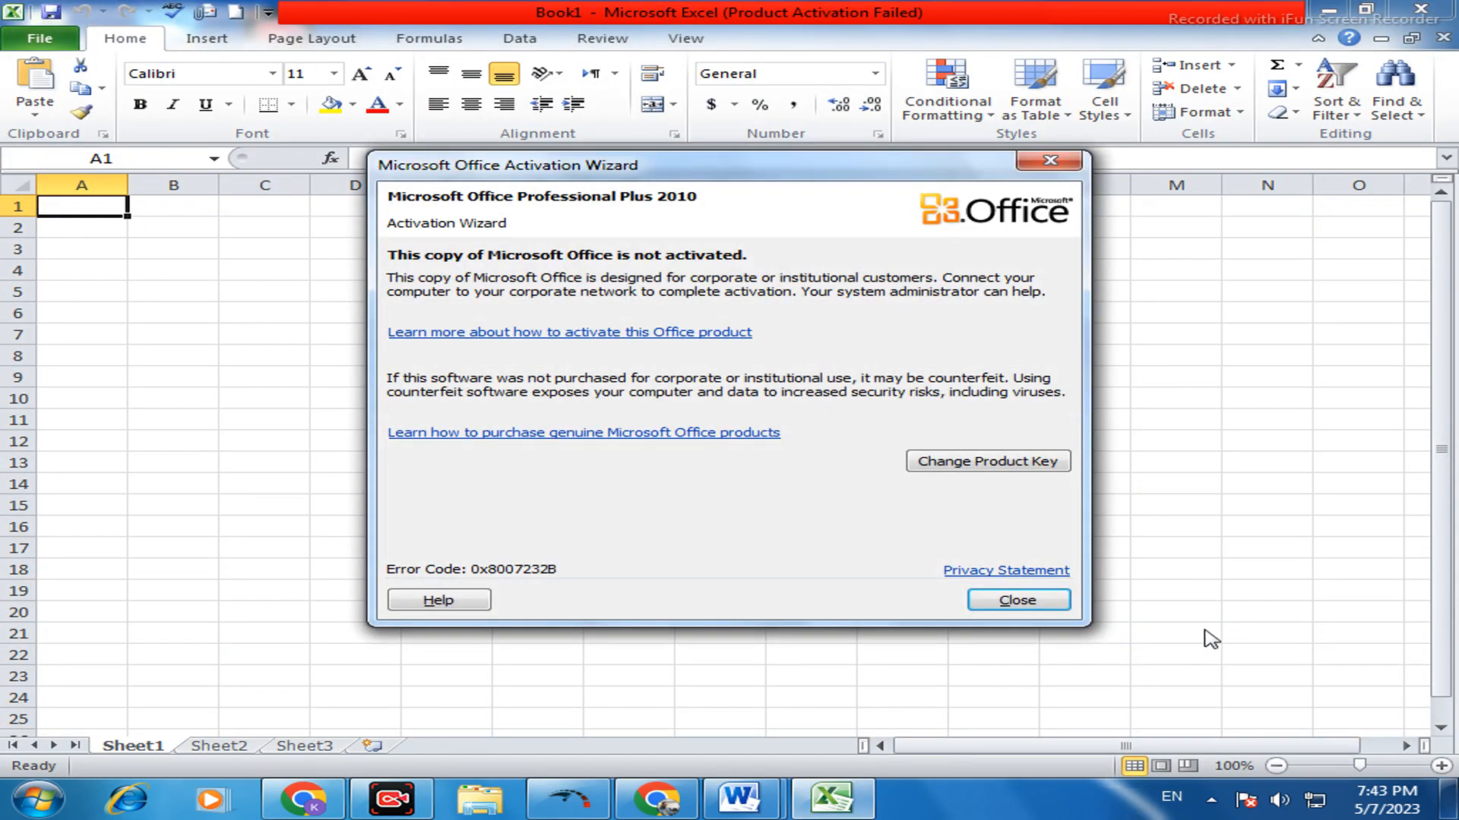
{"action": "left_click", "coordinate": [1020, 602]}
- Paste the copied numbers into Sheet1 starting at A1 and fit column A to its contents
{"action": "left_click", "coordinate": [16, 190]}
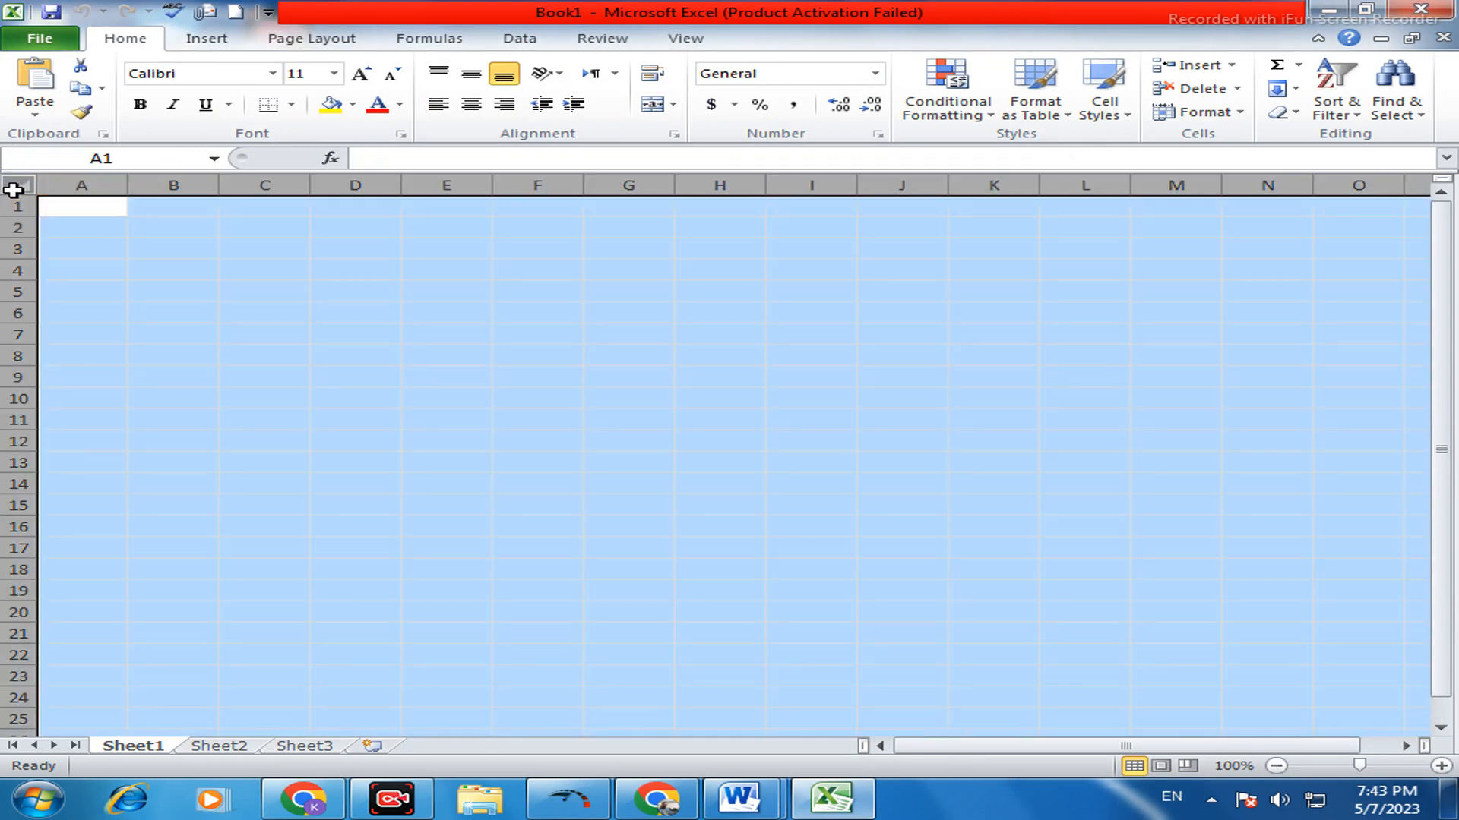
{"action": "right_click", "coordinate": [16, 190]}
{"action": "left_click", "coordinate": [68, 275]}
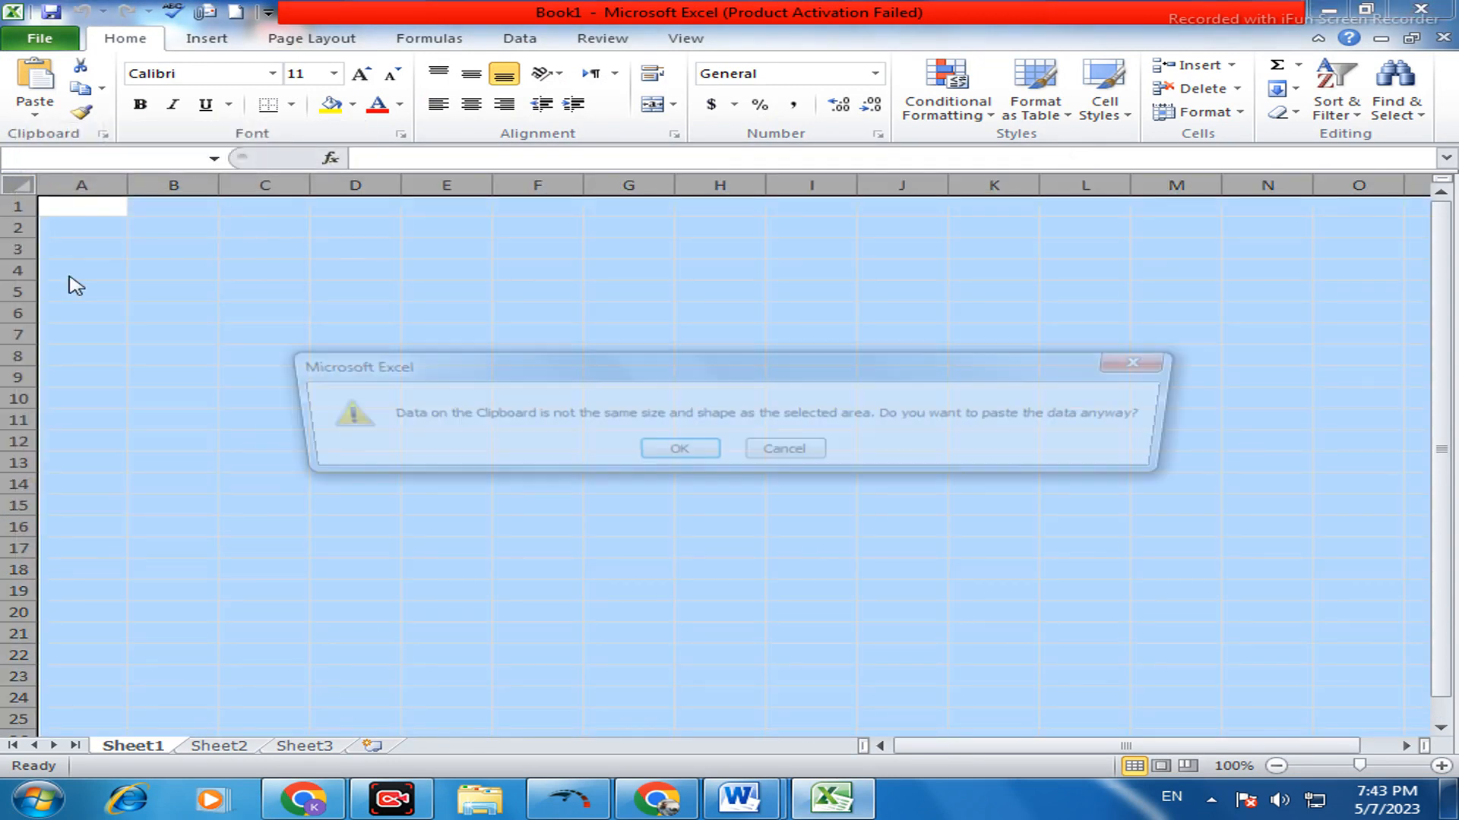
{"action": "left_click", "coordinate": [685, 454]}
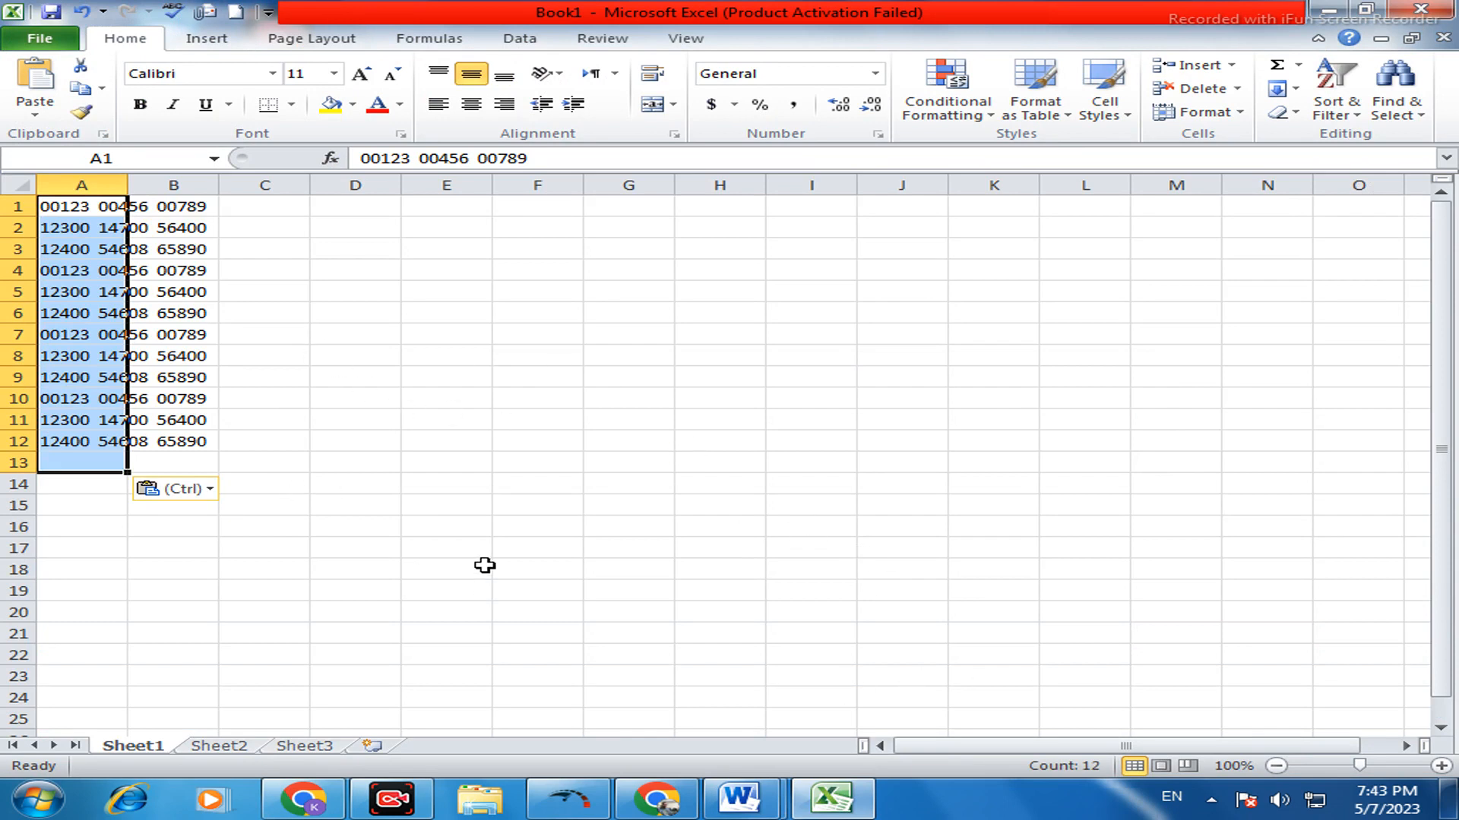
{"action": "double_click", "coordinate": [128, 186]}
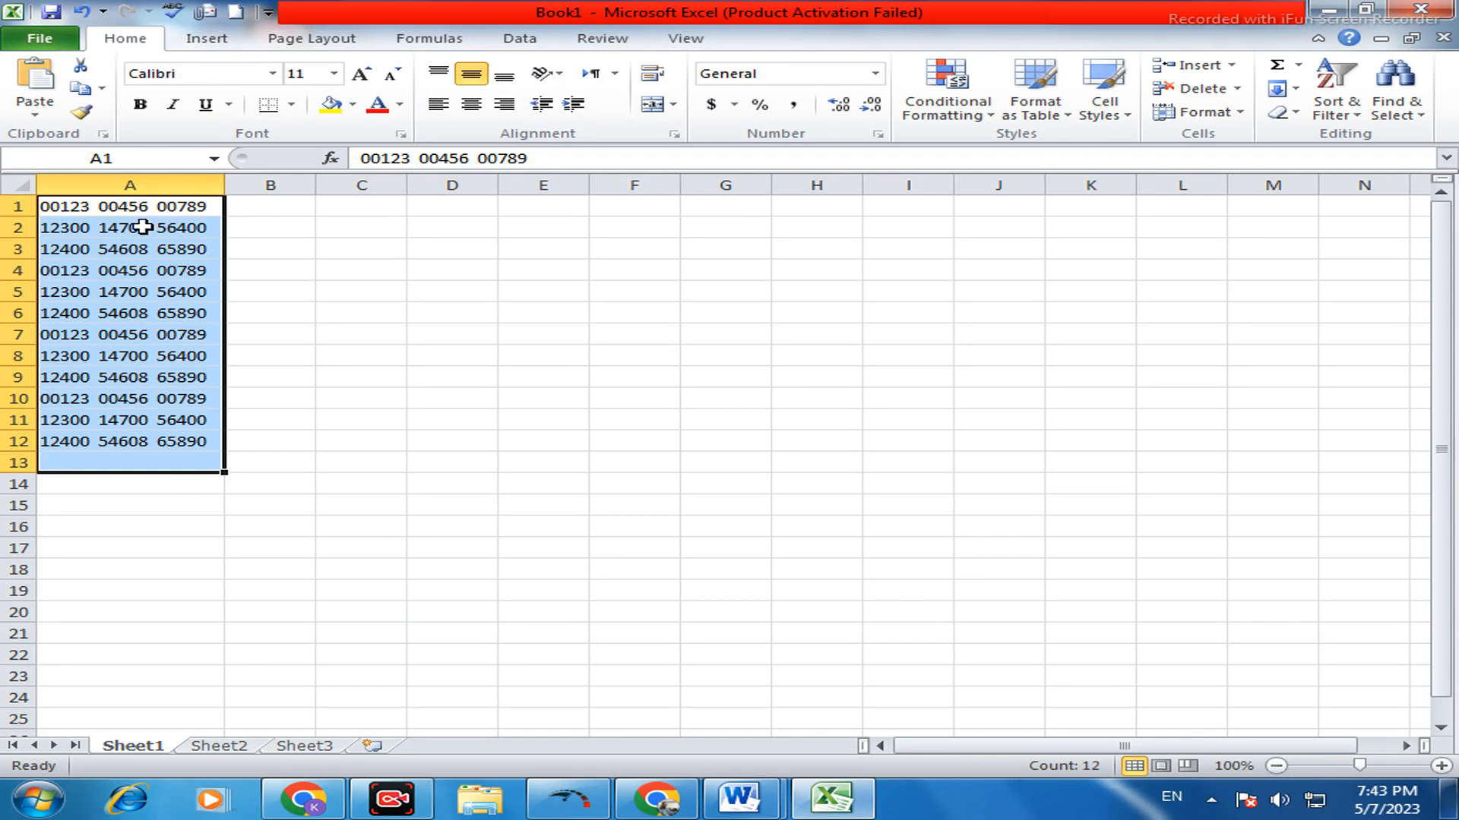
{"action": "key", "text": "Right"}
{"action": "key", "text": "Right"}
{"action": "left_click", "coordinate": [456, 214]}
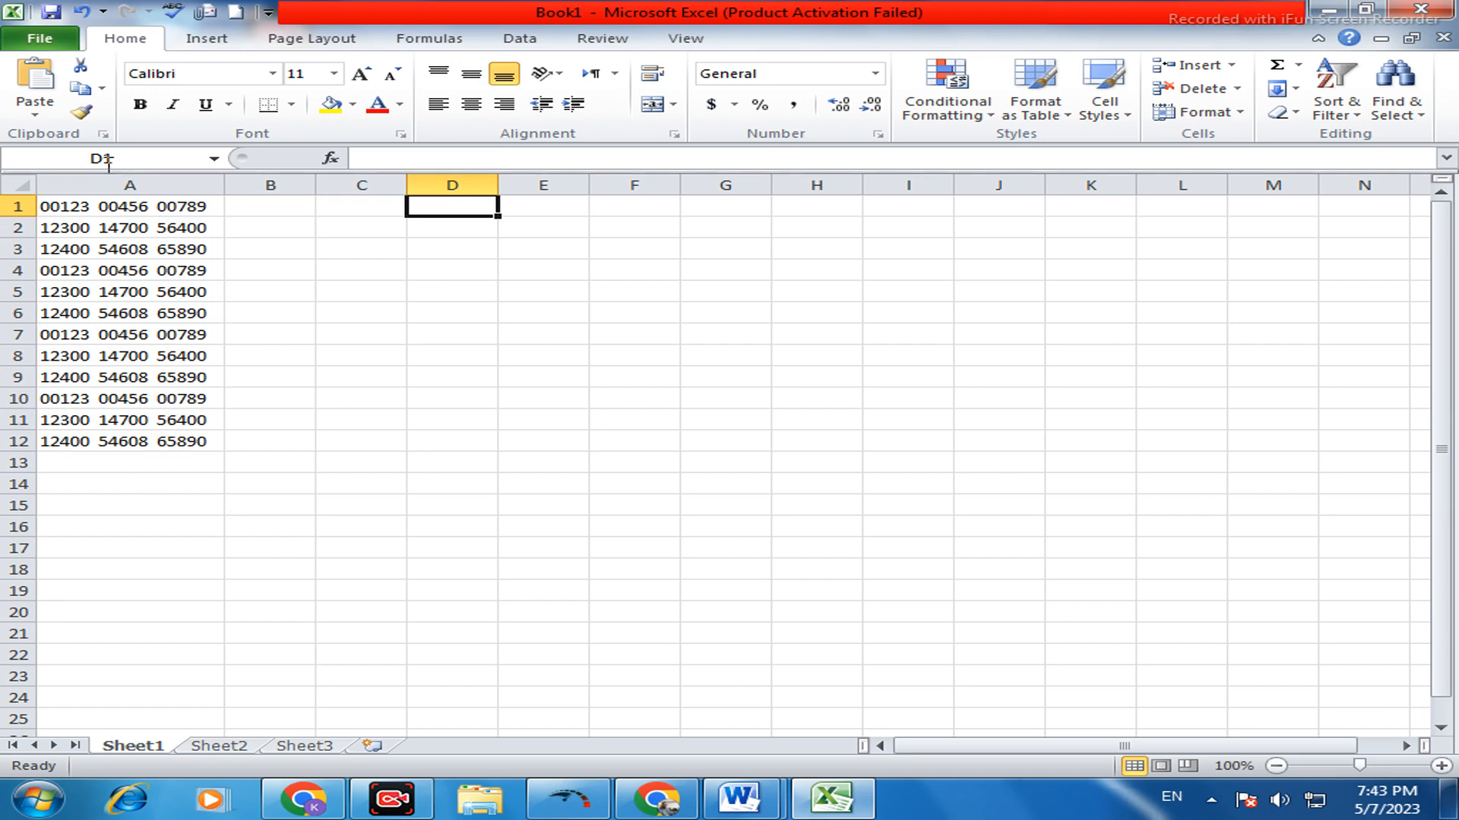
- Start Text to Columns on A1:A12 with Fixed width and the suggested column breaks, up to the column data format settings
{"action": "left_click", "coordinate": [150, 210]}
{"action": "left_click_drag", "start_coordinate": [150, 210], "coordinate": [156, 441]}
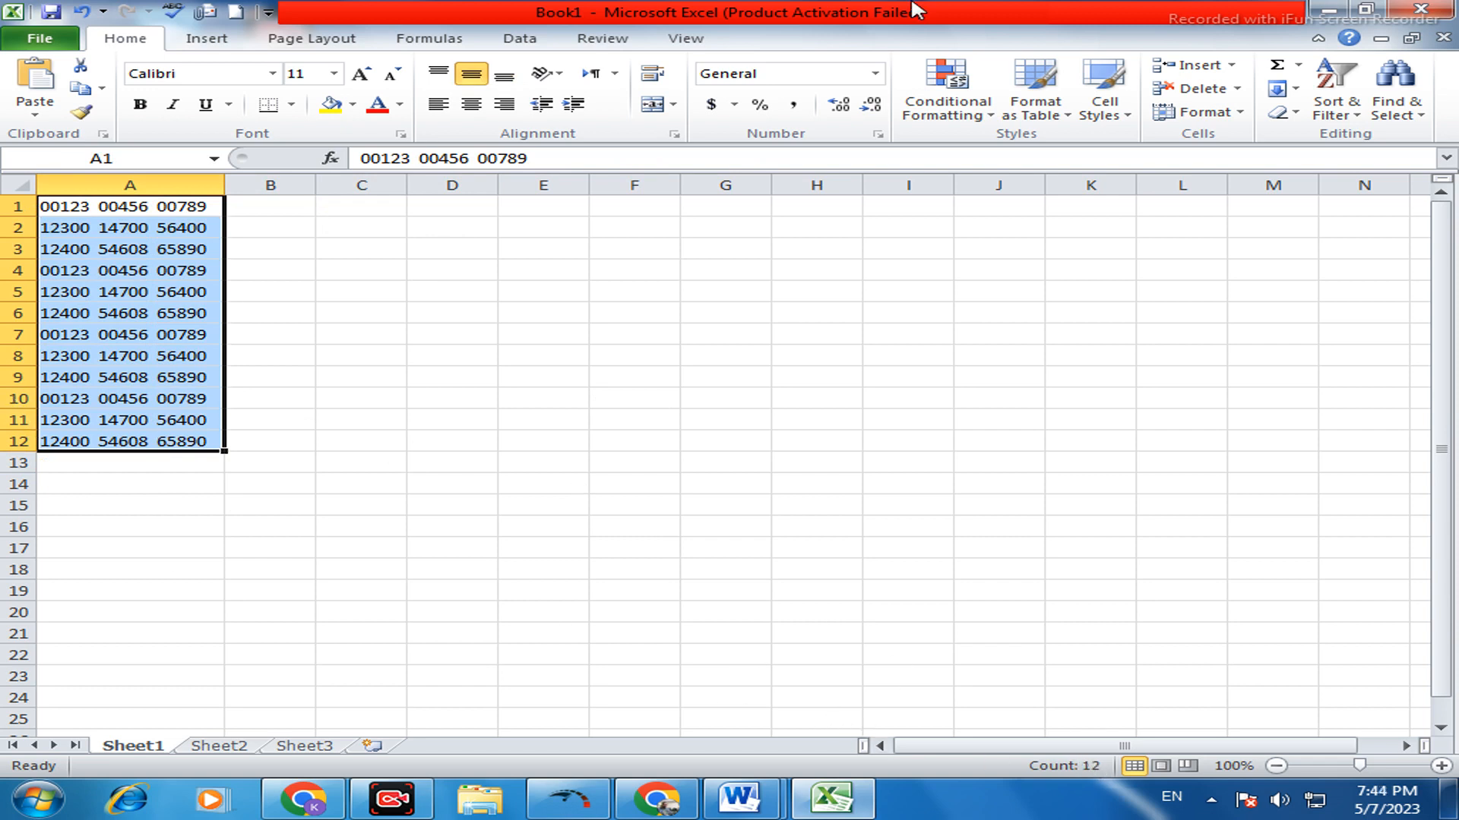
{"action": "left_click", "coordinate": [520, 42]}
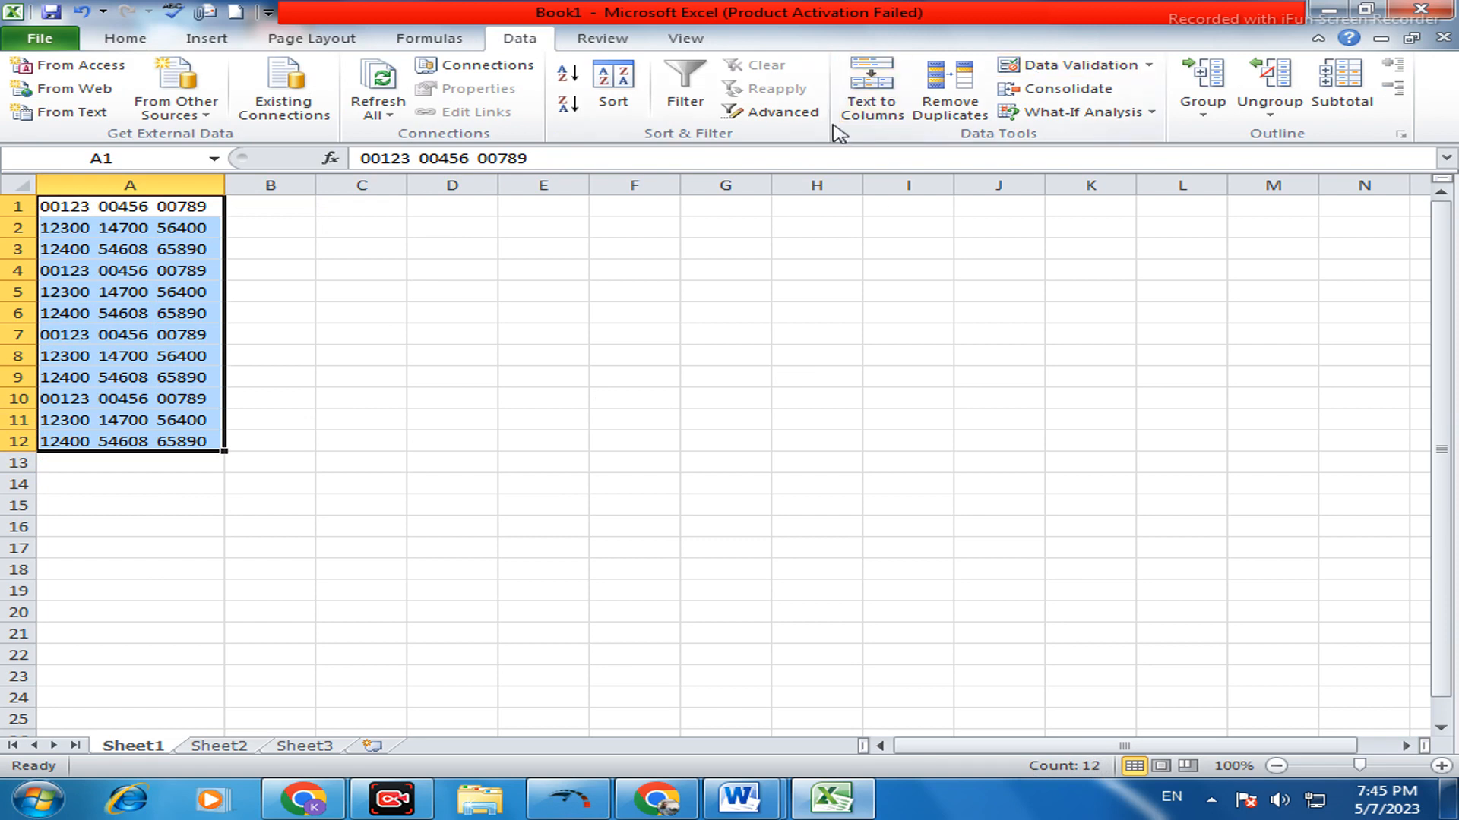
{"action": "left_click", "coordinate": [882, 114]}
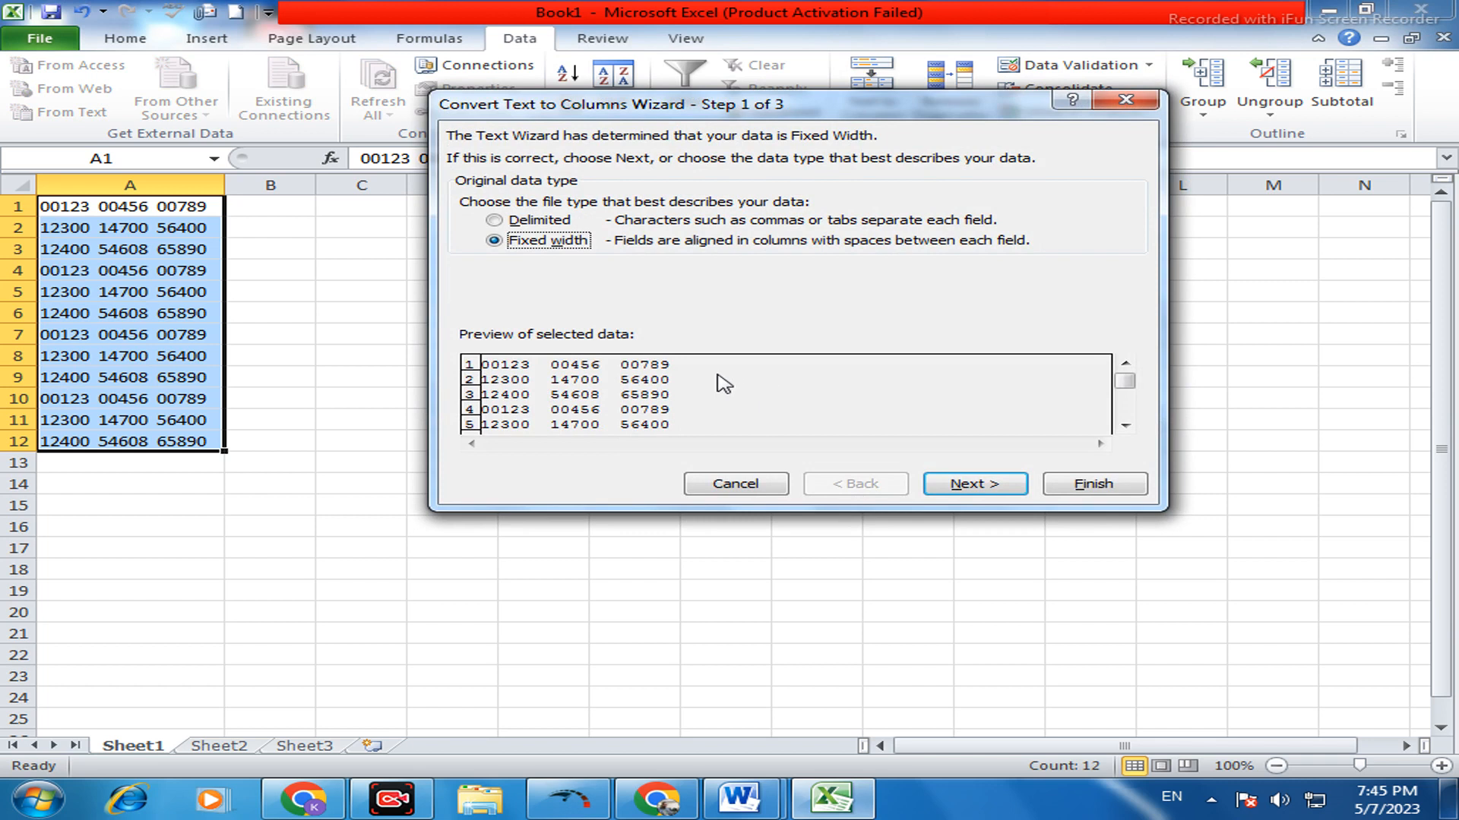
{"action": "left_click", "coordinate": [969, 490]}
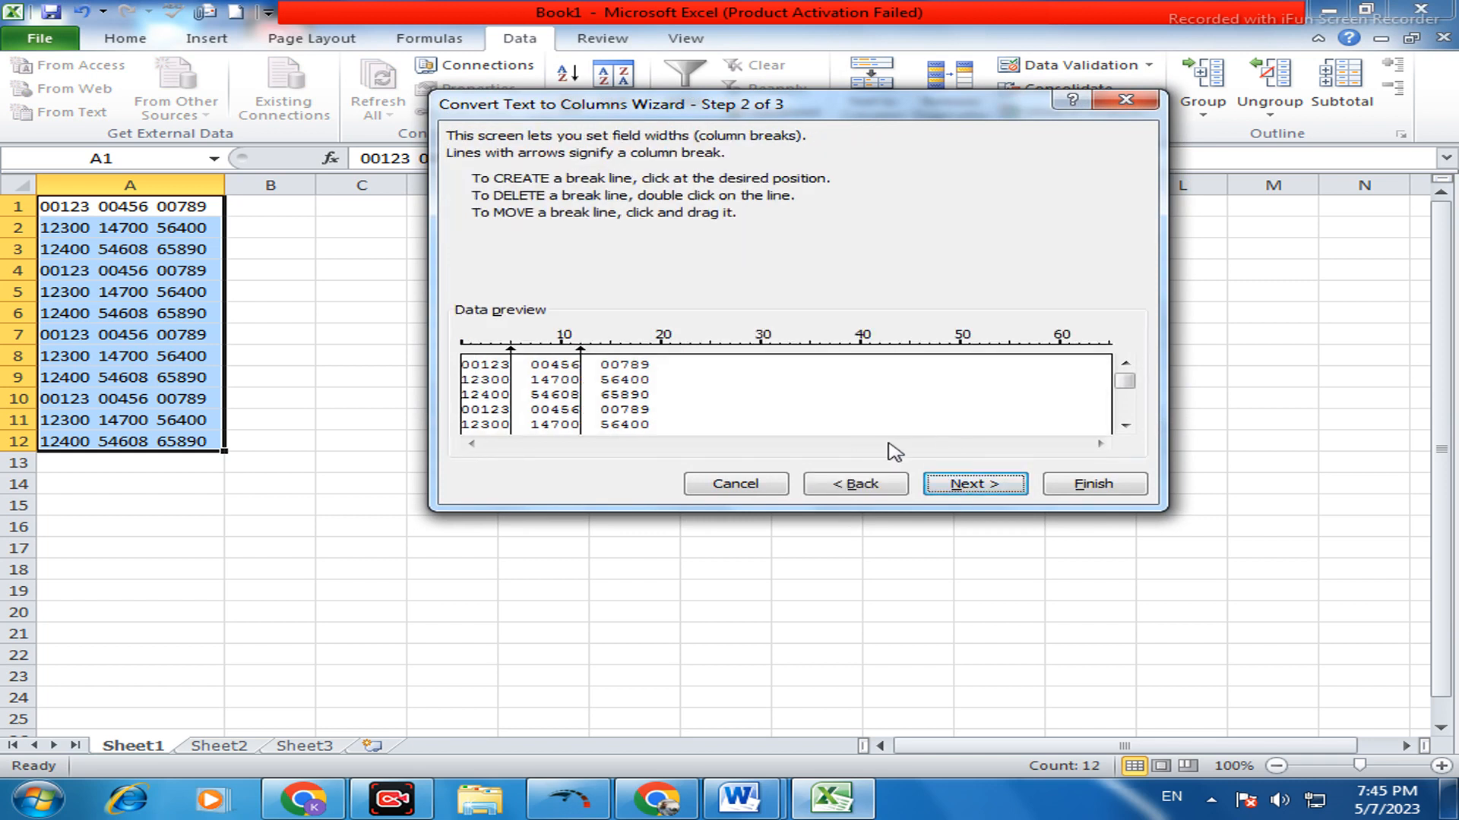
{"action": "left_click", "coordinate": [953, 491]}
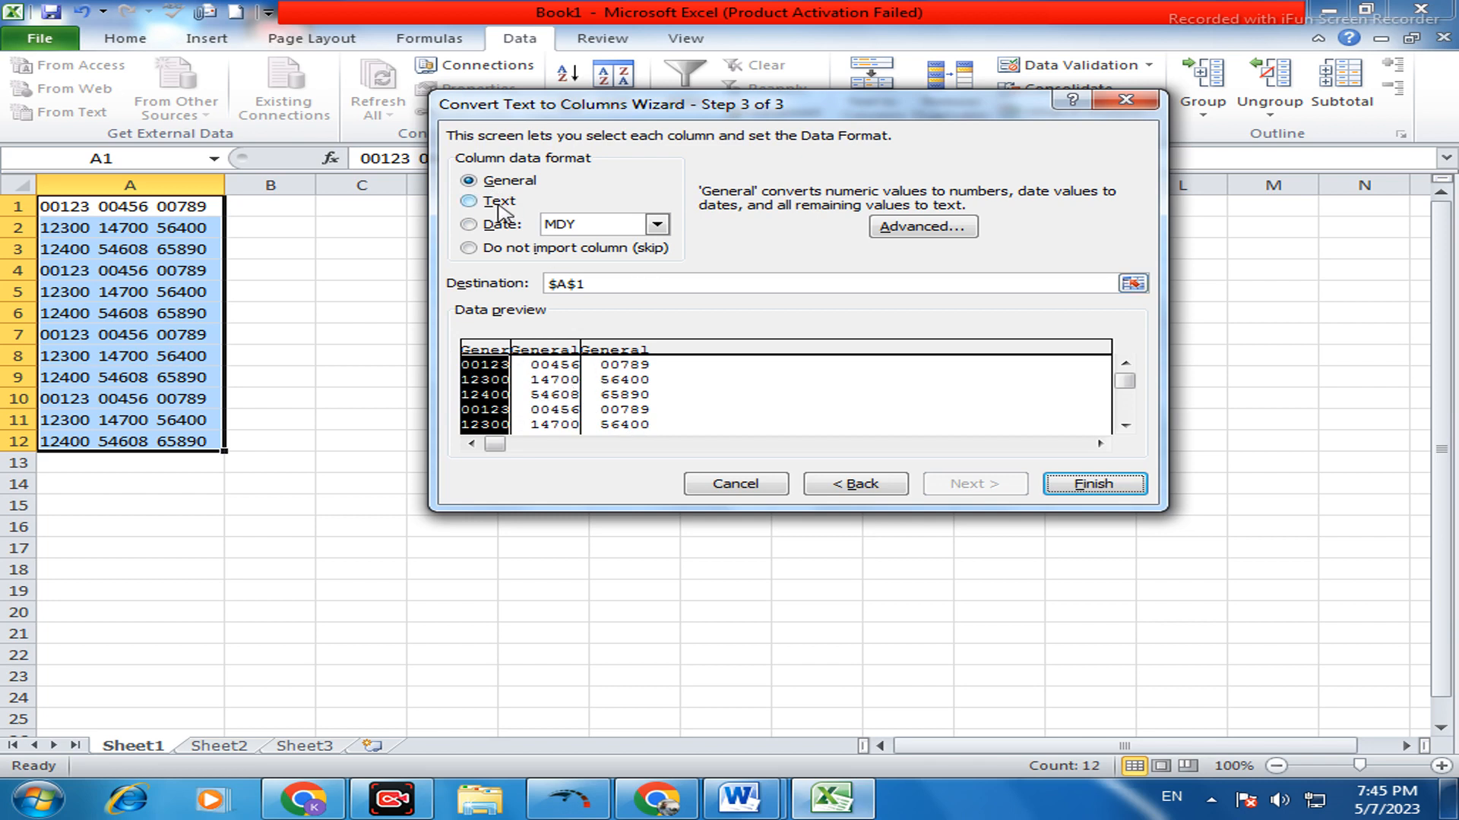
- Set the data format of all three columns to Text and finish splitting the numbers at destination $A$1
{"action": "left_click", "coordinate": [470, 204]}
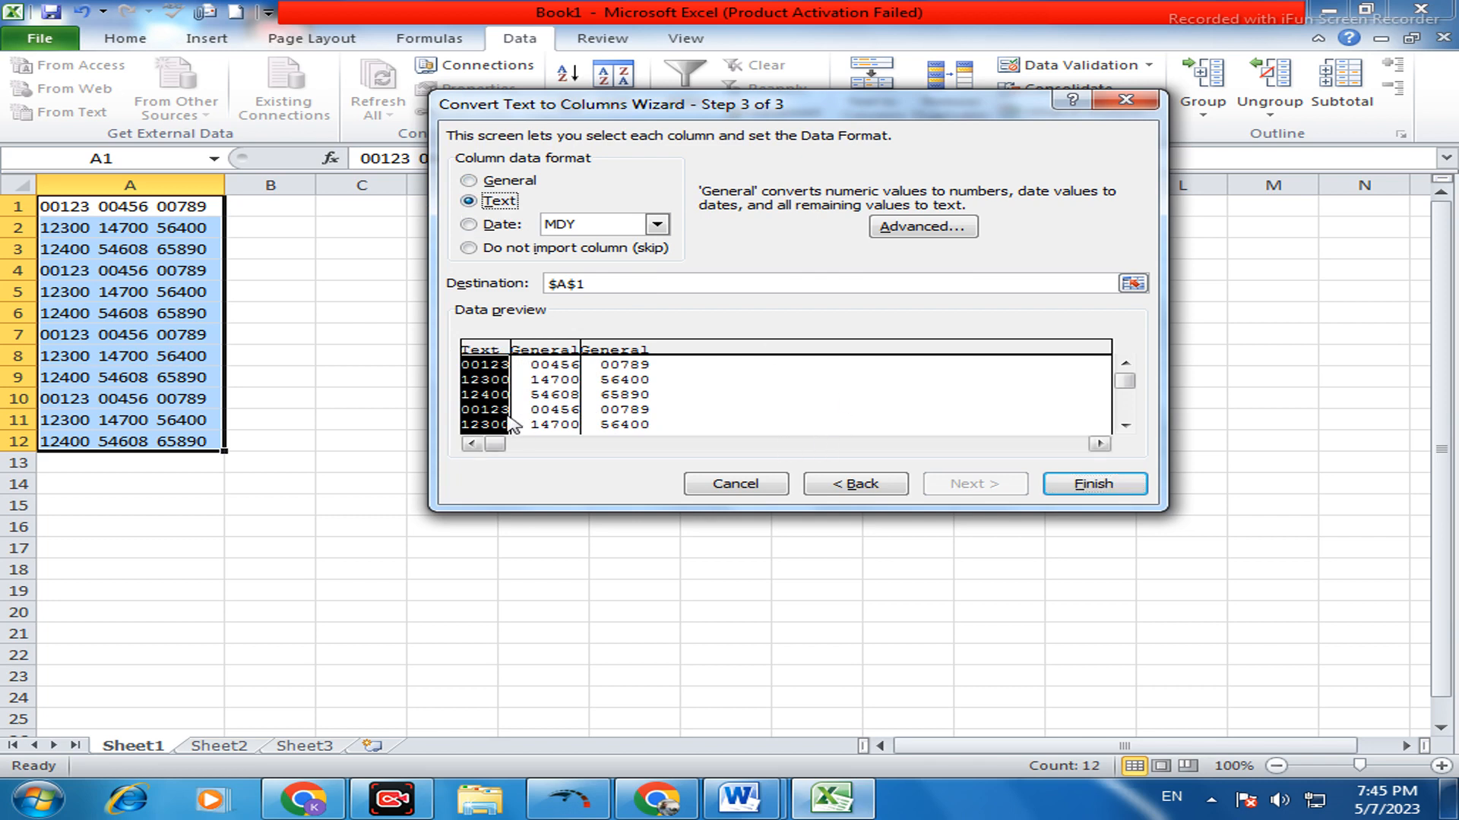
{"action": "left_click", "coordinate": [548, 365]}
{"action": "left_click", "coordinate": [472, 201]}
{"action": "left_click", "coordinate": [619, 388]}
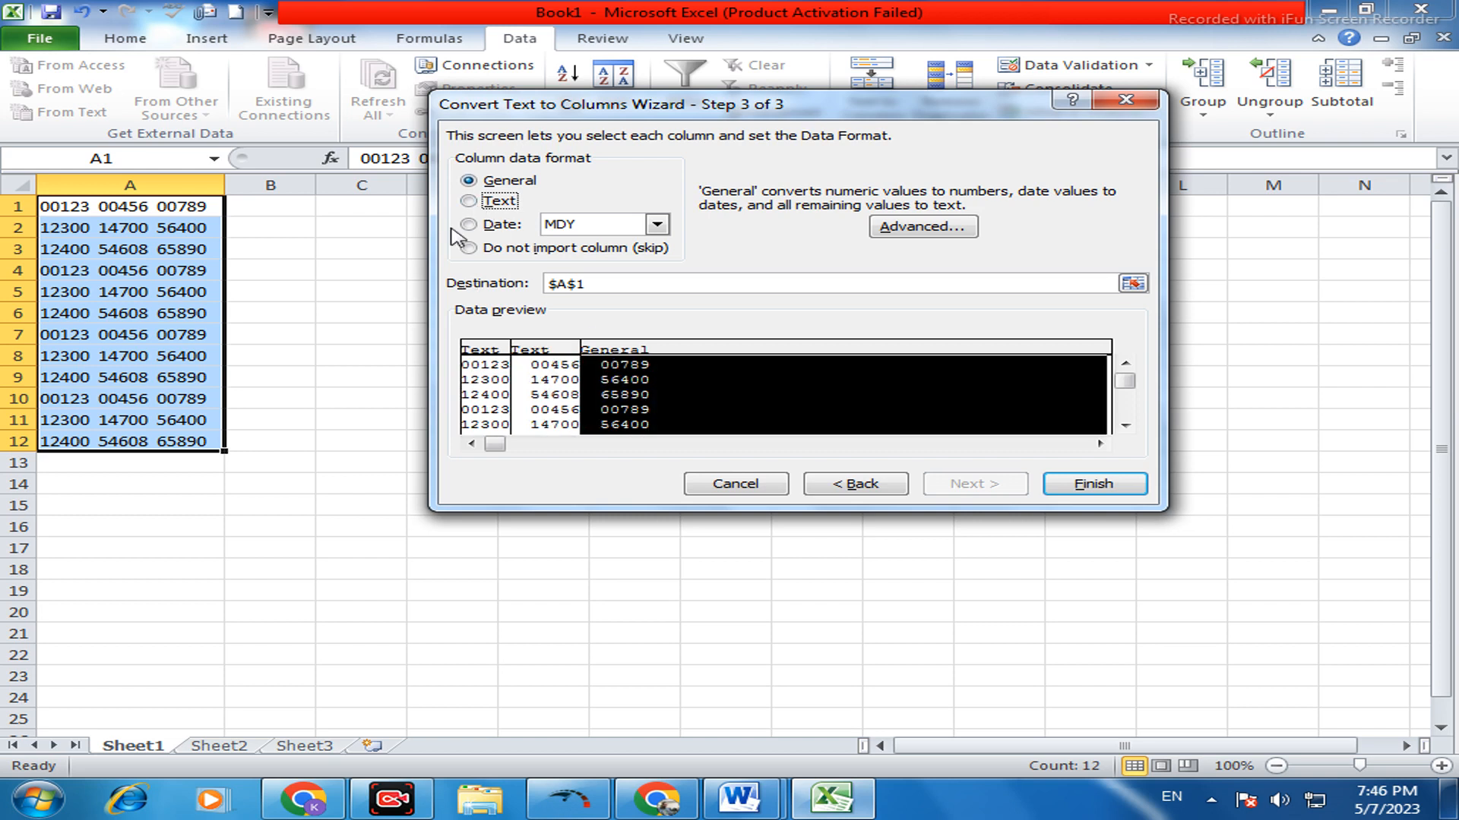
{"action": "left_click", "coordinate": [469, 201]}
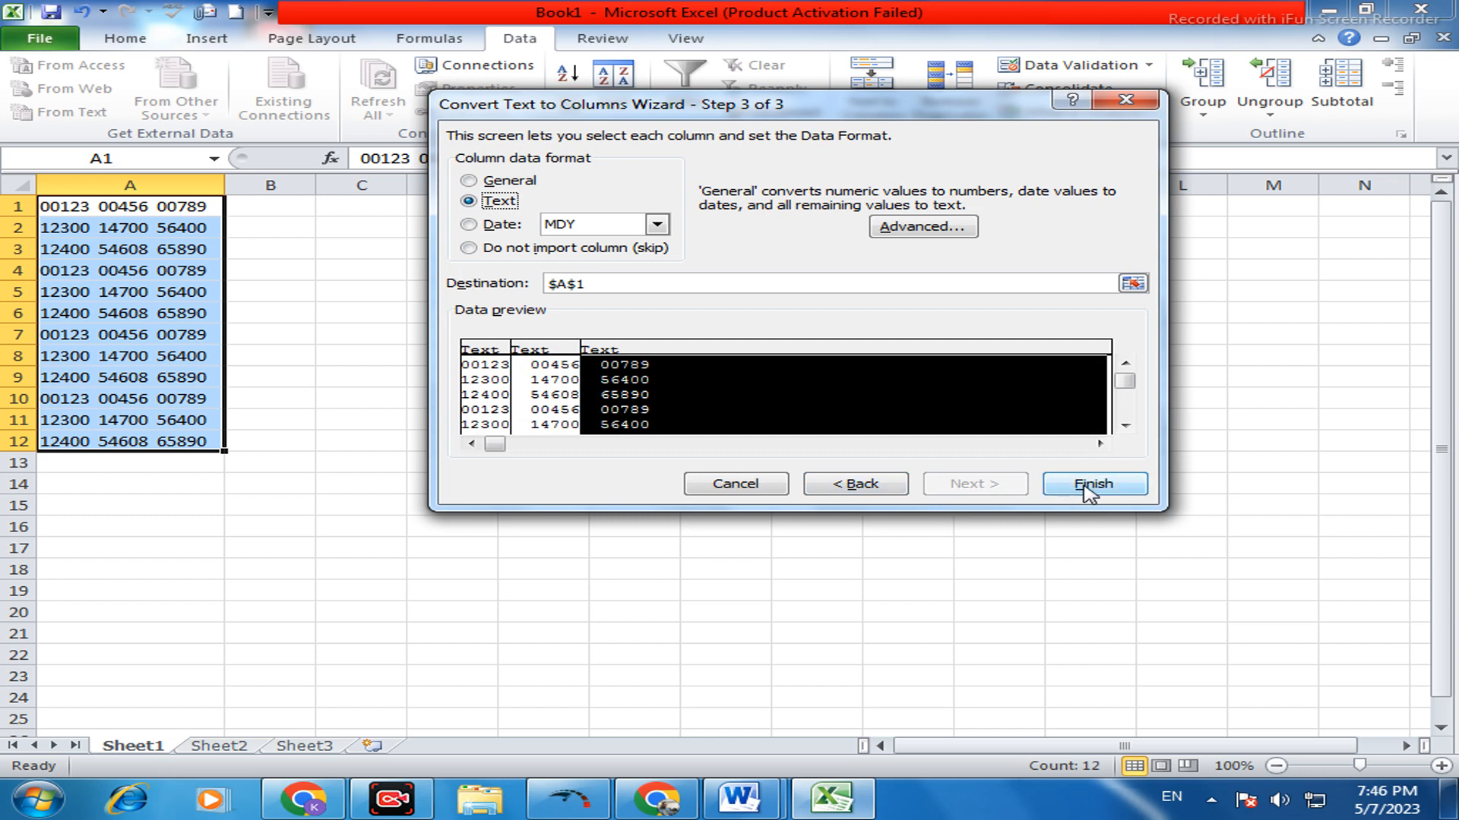
{"action": "left_click", "coordinate": [1091, 486]}
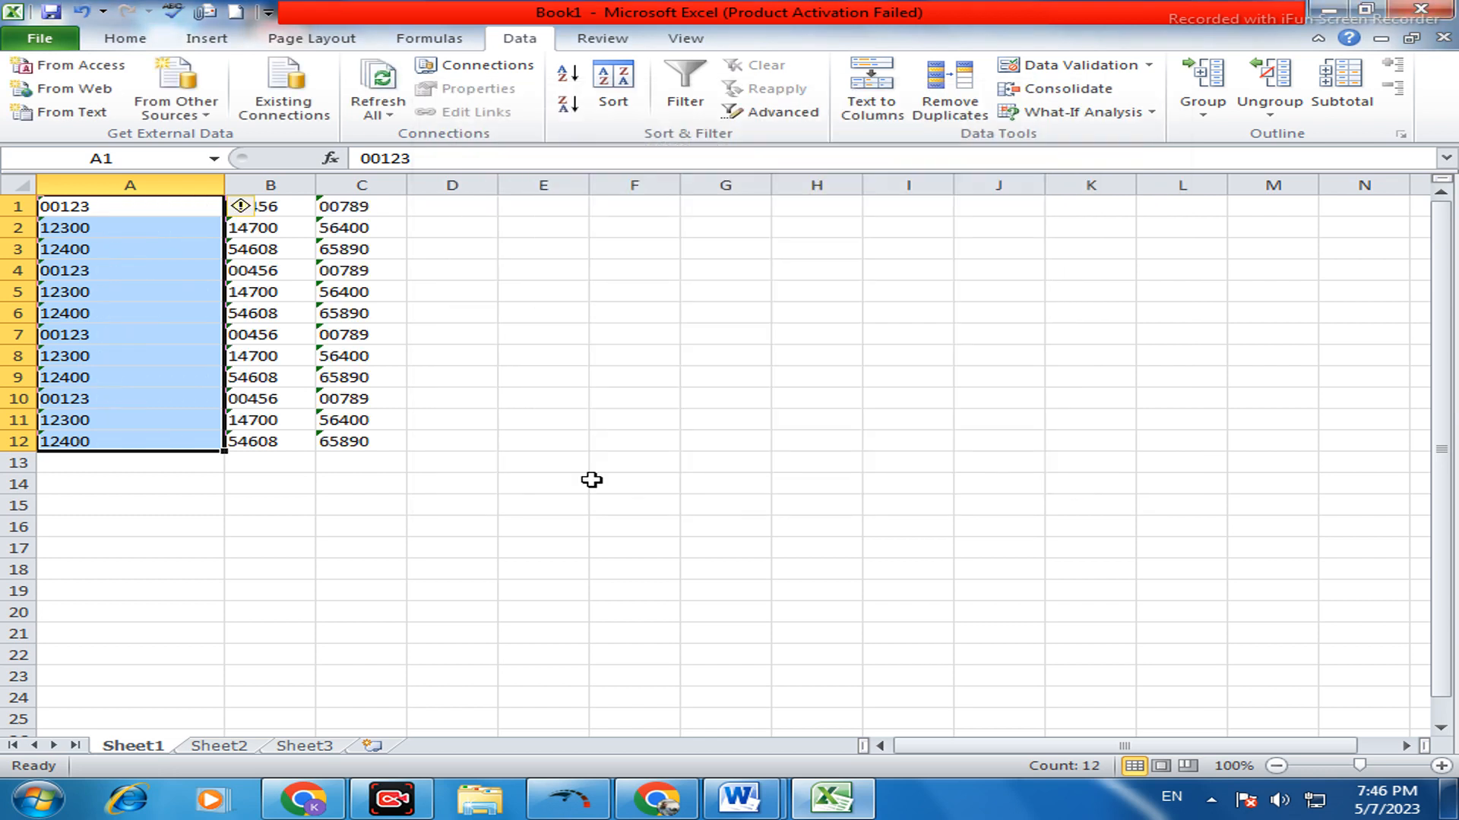
- Fit column A's width to its split five-digit numbers
{"action": "left_click", "coordinate": [597, 482]}
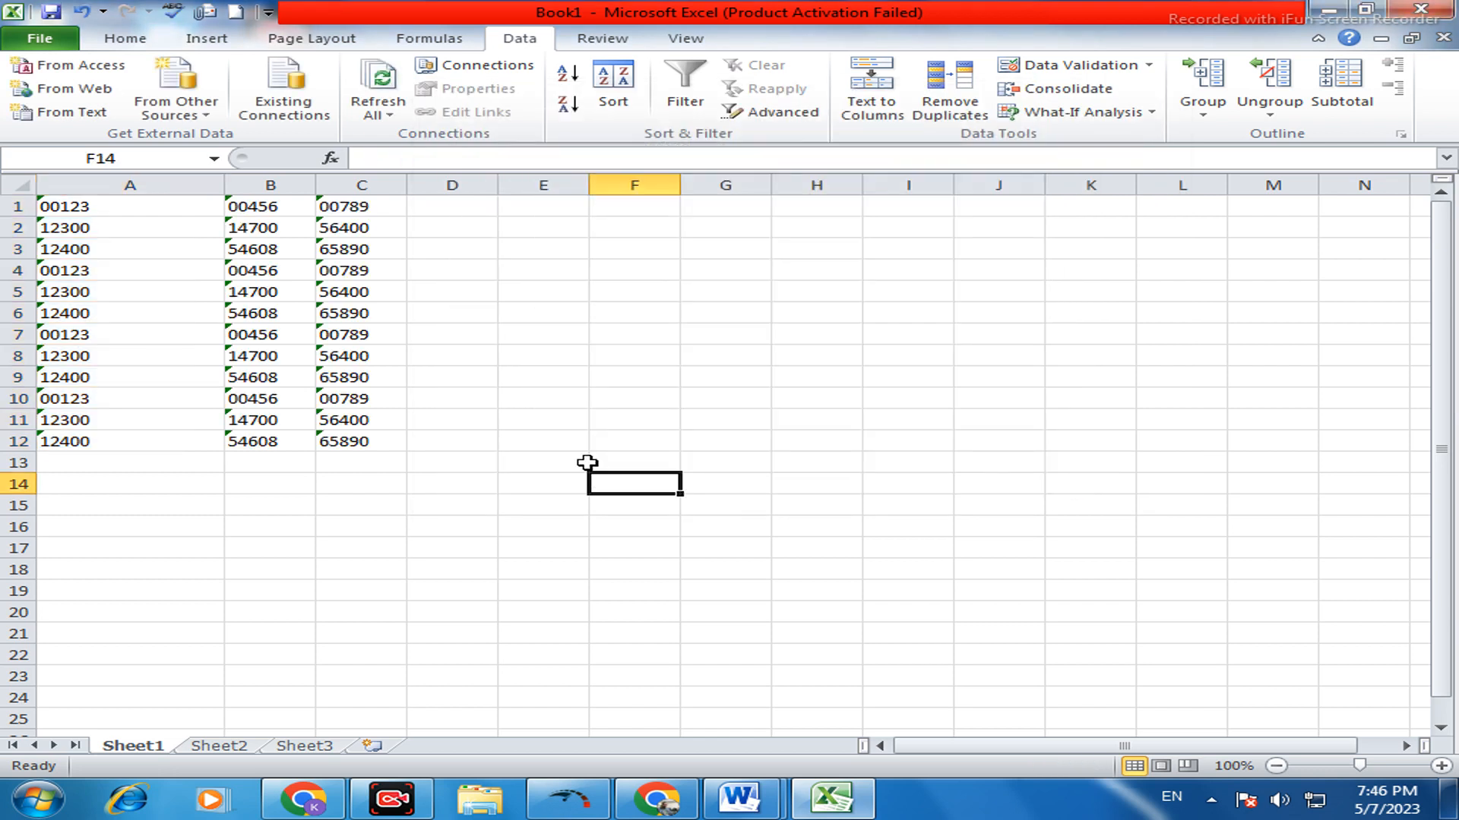
{"action": "double_click", "coordinate": [225, 181]}
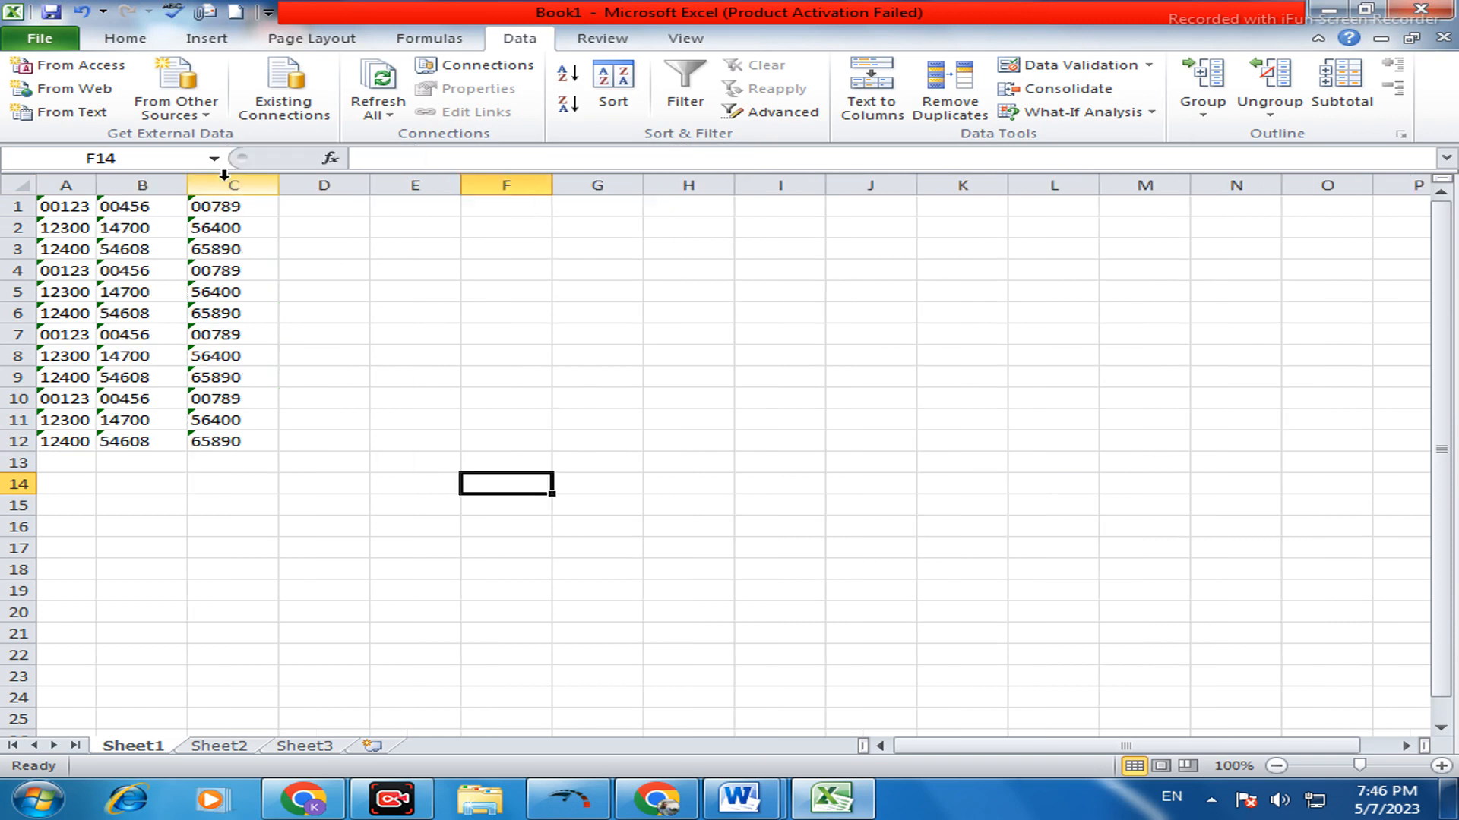
{"action": "left_click", "coordinate": [205, 350]}
{"action": "left_click", "coordinate": [203, 292]}
{"action": "left_click", "coordinate": [208, 250]}
{"action": "left_click", "coordinate": [260, 487]}
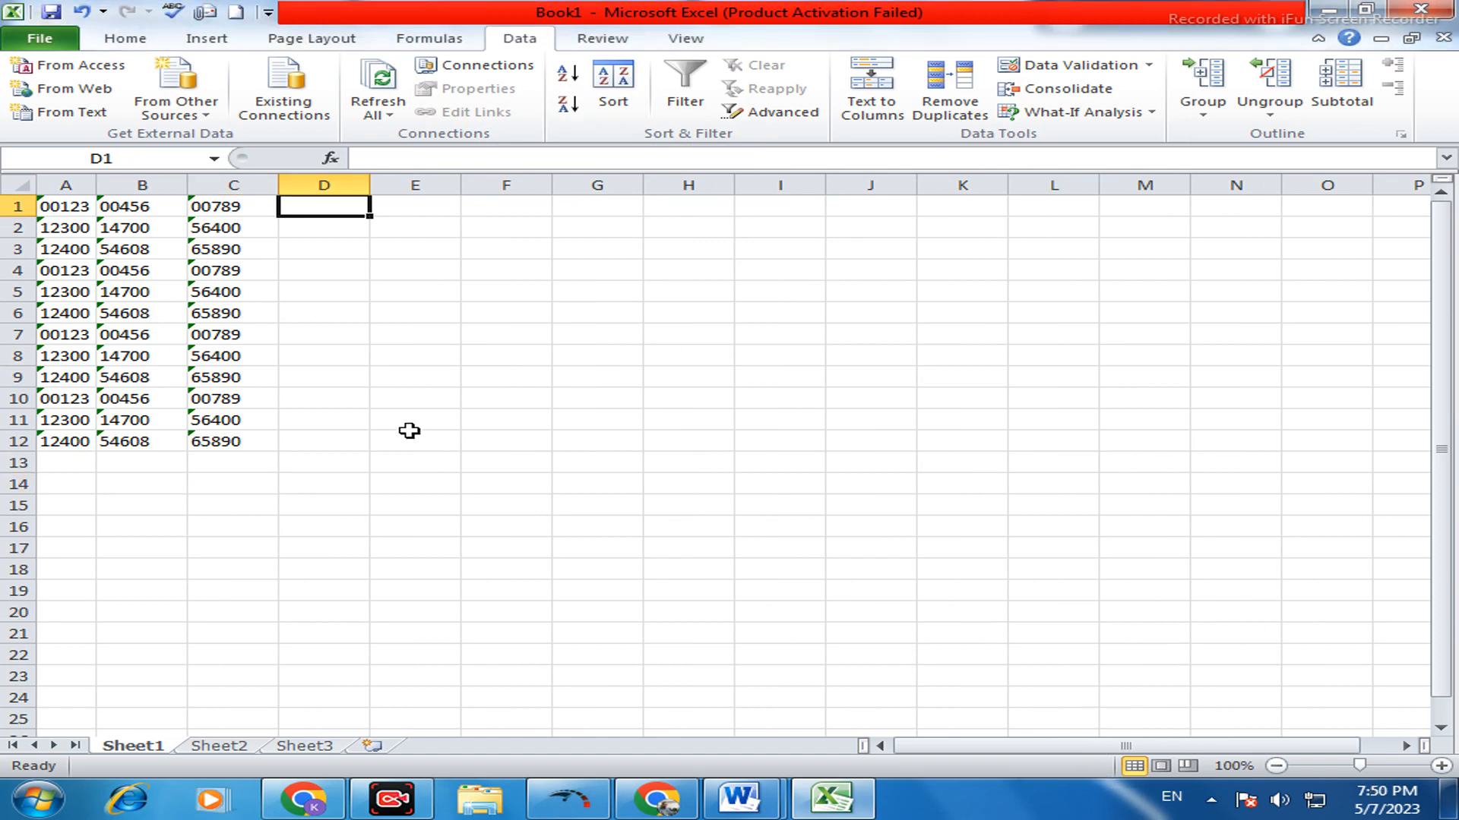
- Move the numbers in B1:B12 below column A's list, into A13:A24
{"action": "left_click_drag", "start_coordinate": [125, 206], "coordinate": [110, 439]}
{"action": "right_click", "coordinate": [137, 215]}
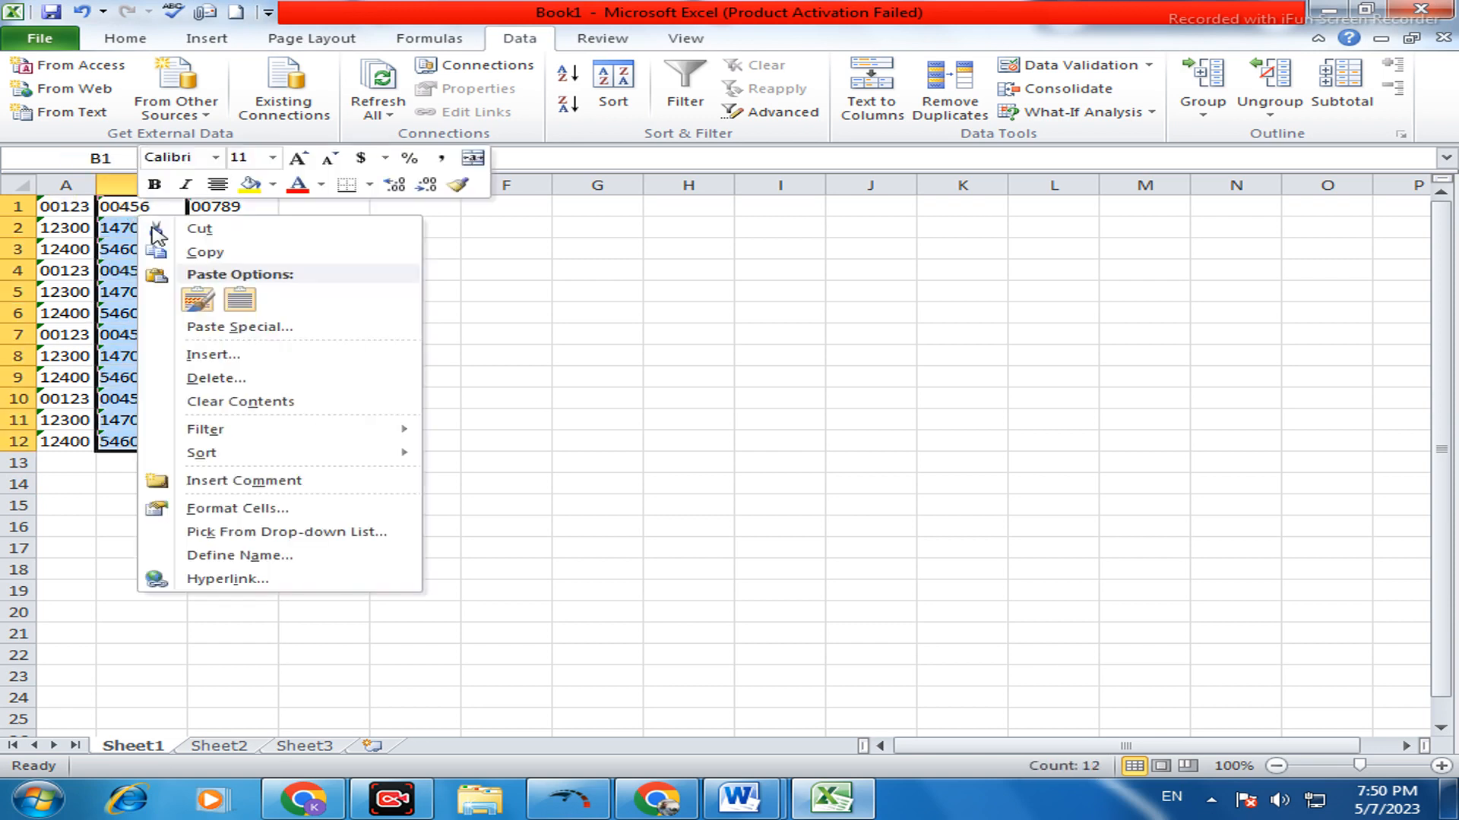
{"action": "left_click", "coordinate": [201, 228]}
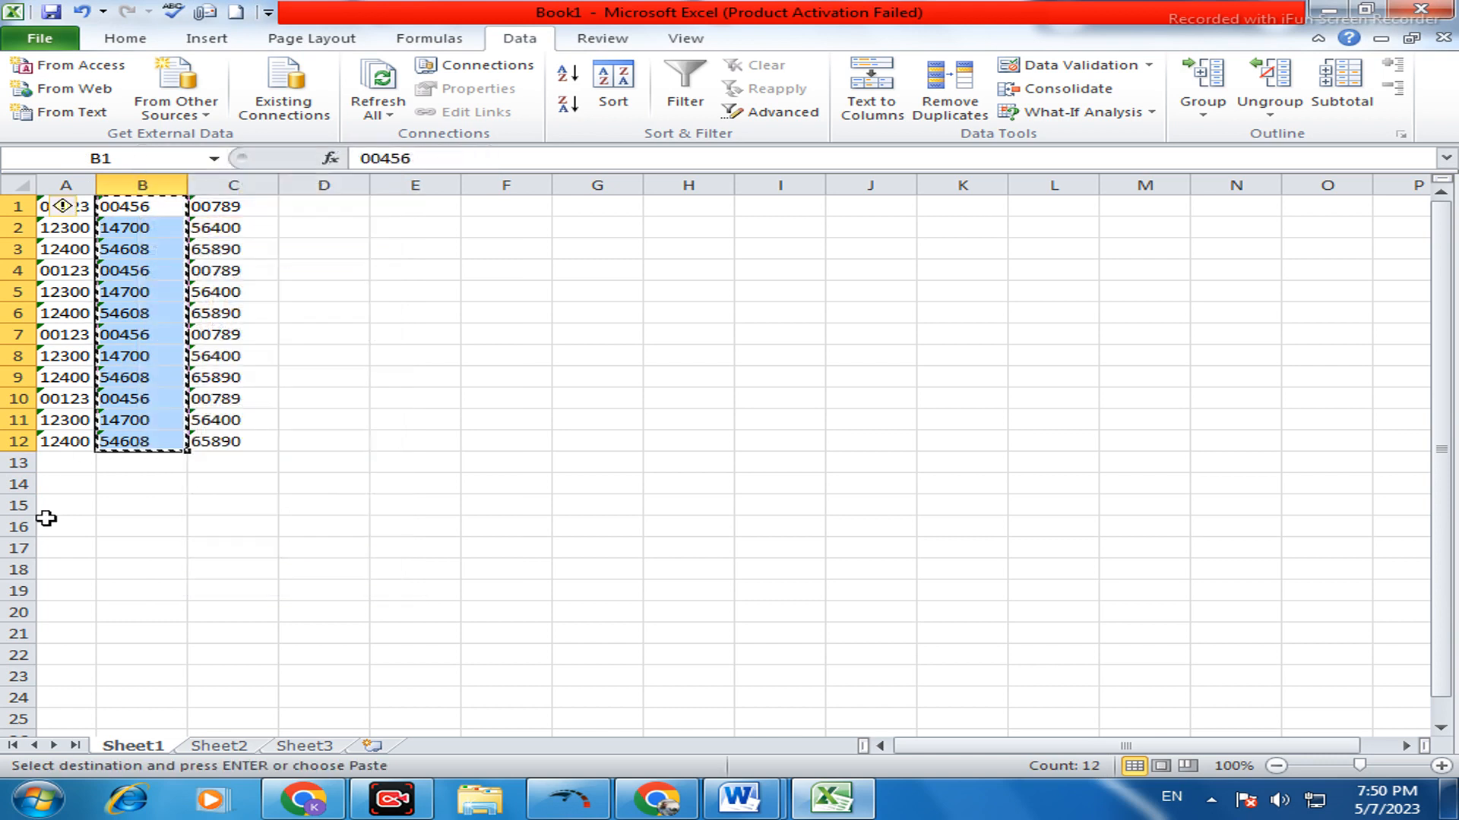
{"action": "left_click", "coordinate": [61, 467]}
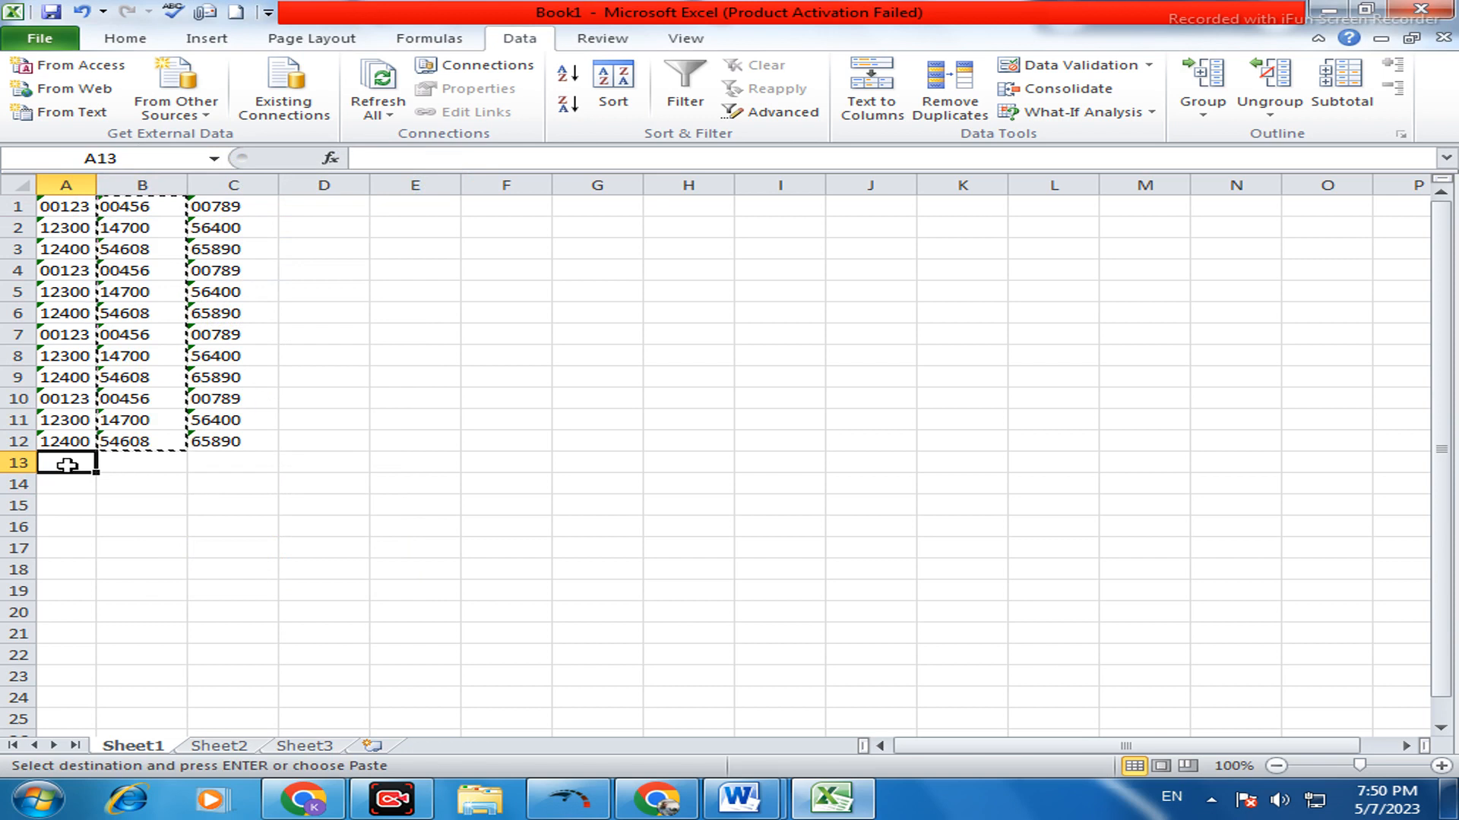
{"action": "left_click_drag", "start_coordinate": [67, 465], "coordinate": [85, 693]}
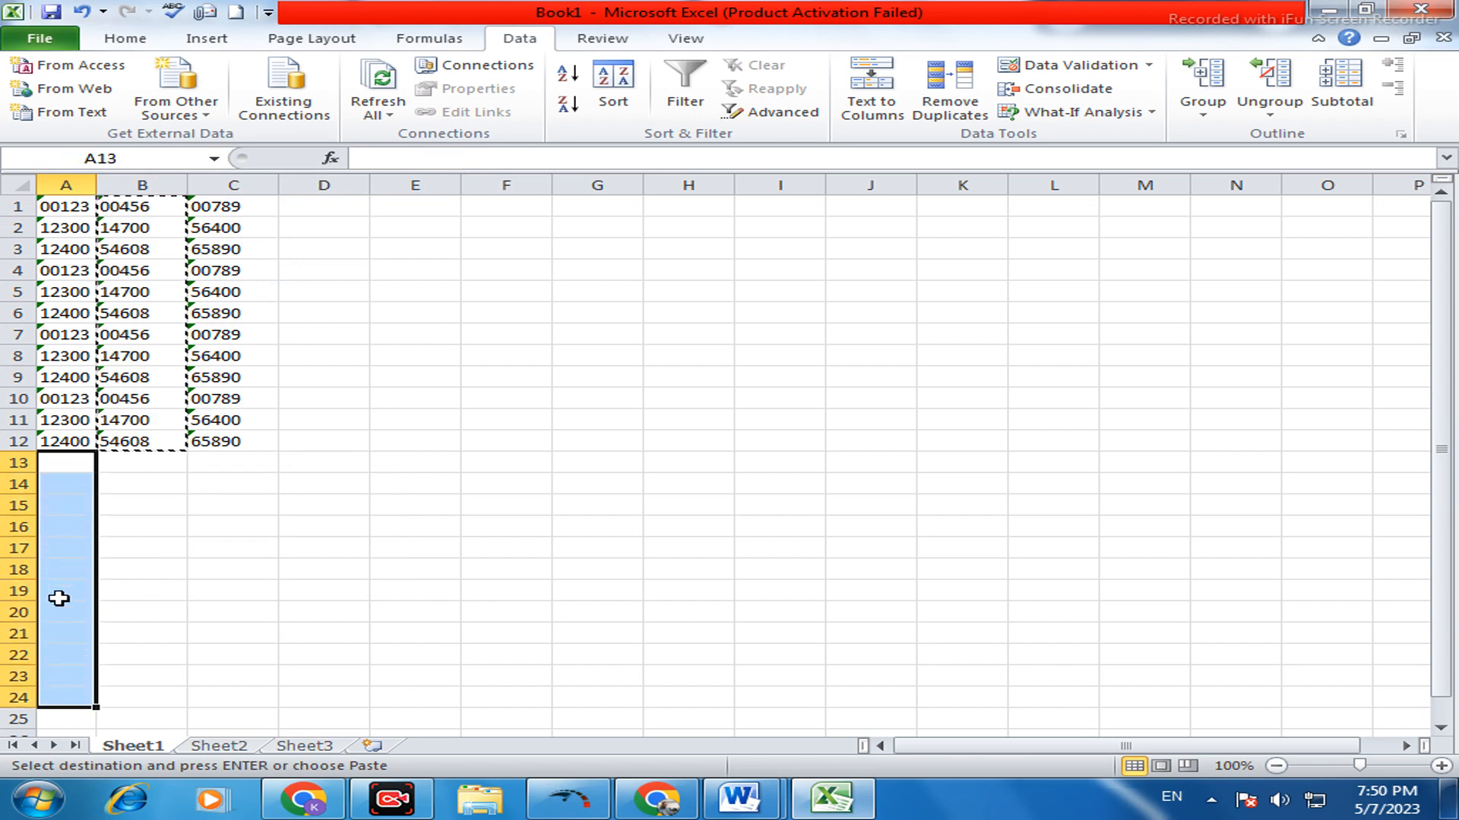
{"action": "right_click", "coordinate": [57, 600]}
{"action": "left_click", "coordinate": [120, 306]}
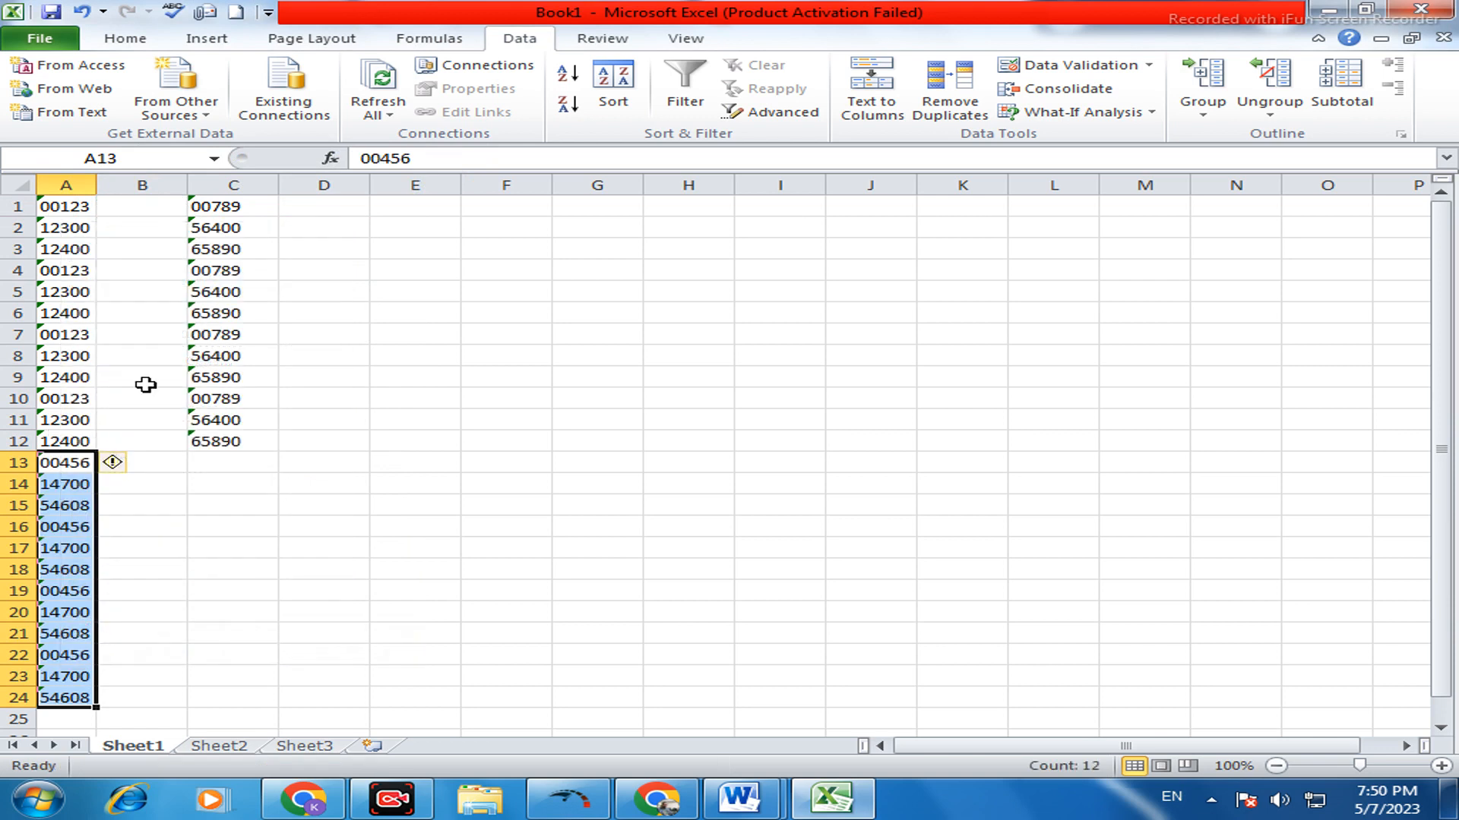
{"action": "left_click", "coordinate": [165, 348]}
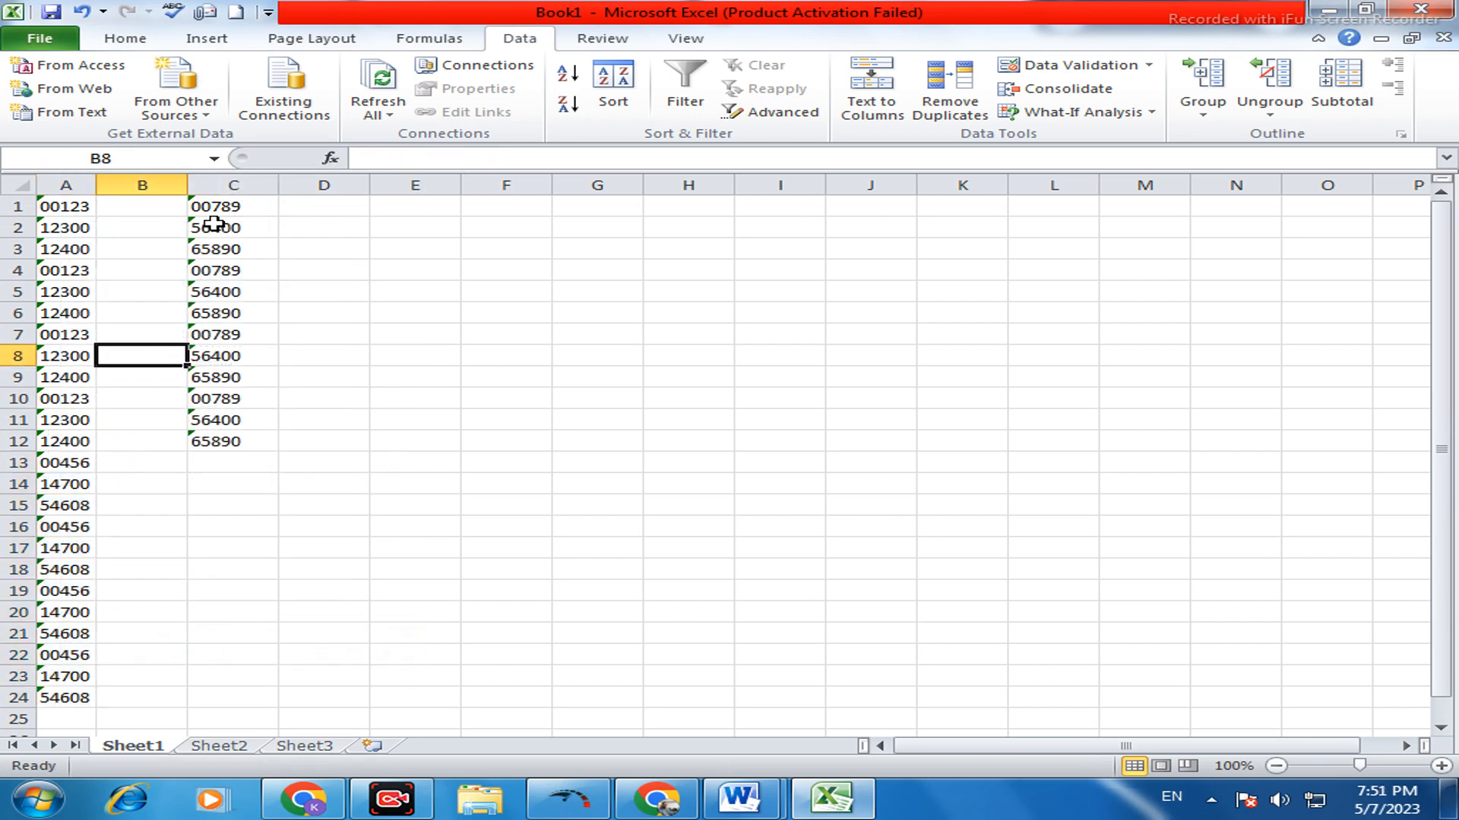
- Move the numbers in C1:C12 into the emptied range B1:B12
{"action": "left_click_drag", "start_coordinate": [206, 206], "coordinate": [228, 439]}
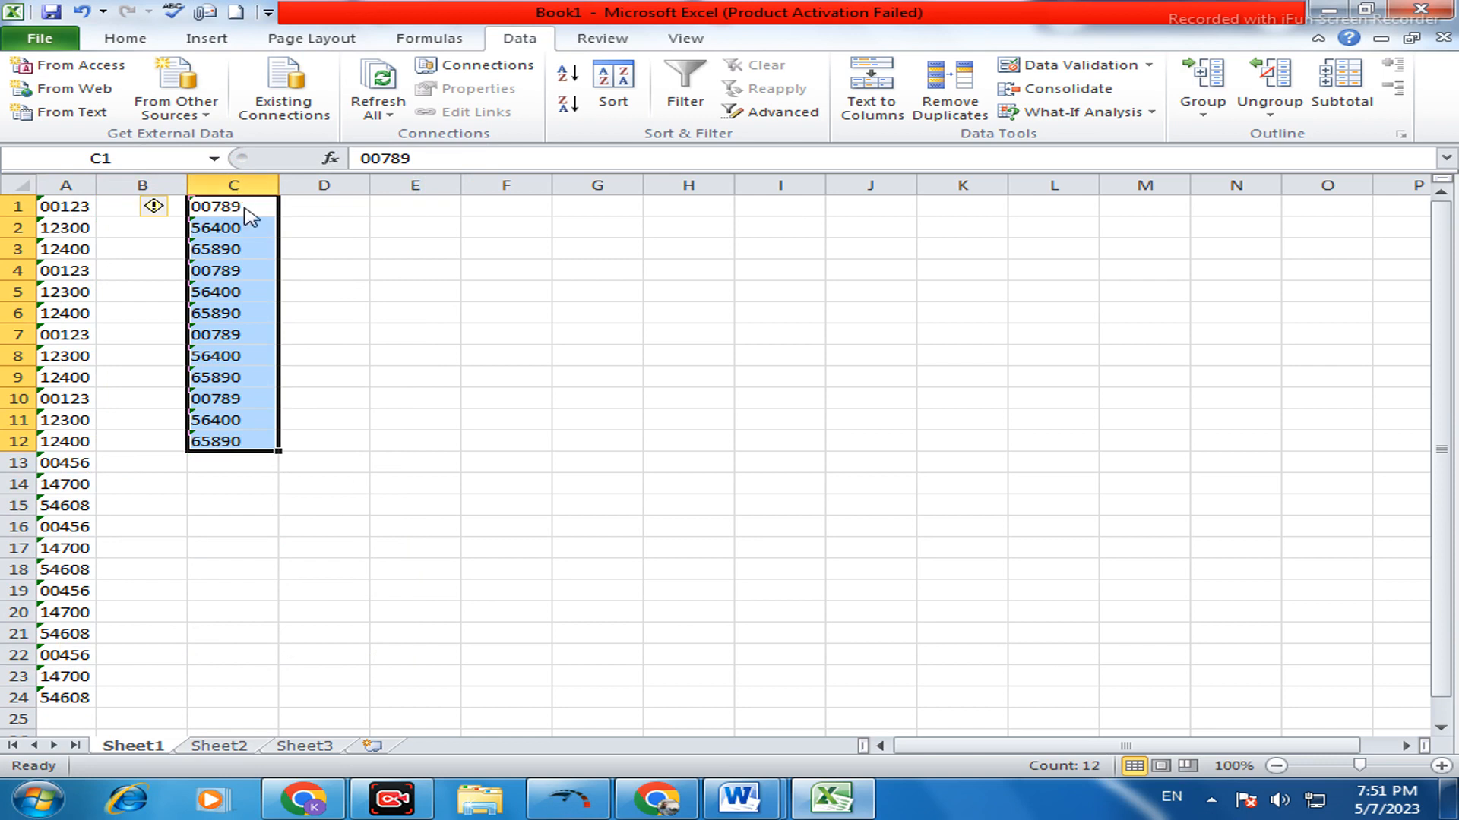
{"action": "right_click", "coordinate": [245, 208]}
{"action": "left_click", "coordinate": [309, 226]}
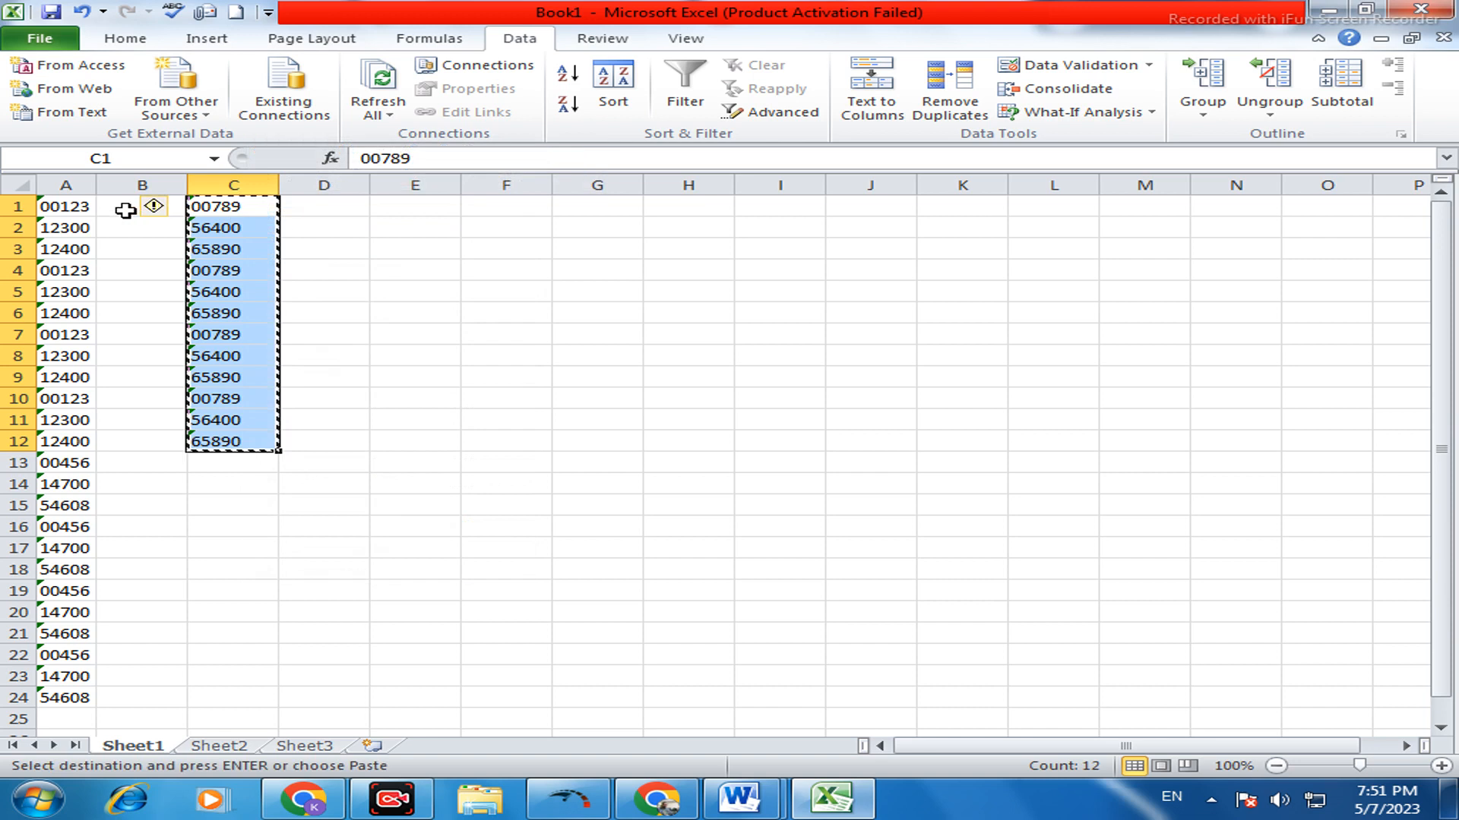
{"action": "left_click_drag", "start_coordinate": [124, 206], "coordinate": [136, 430]}
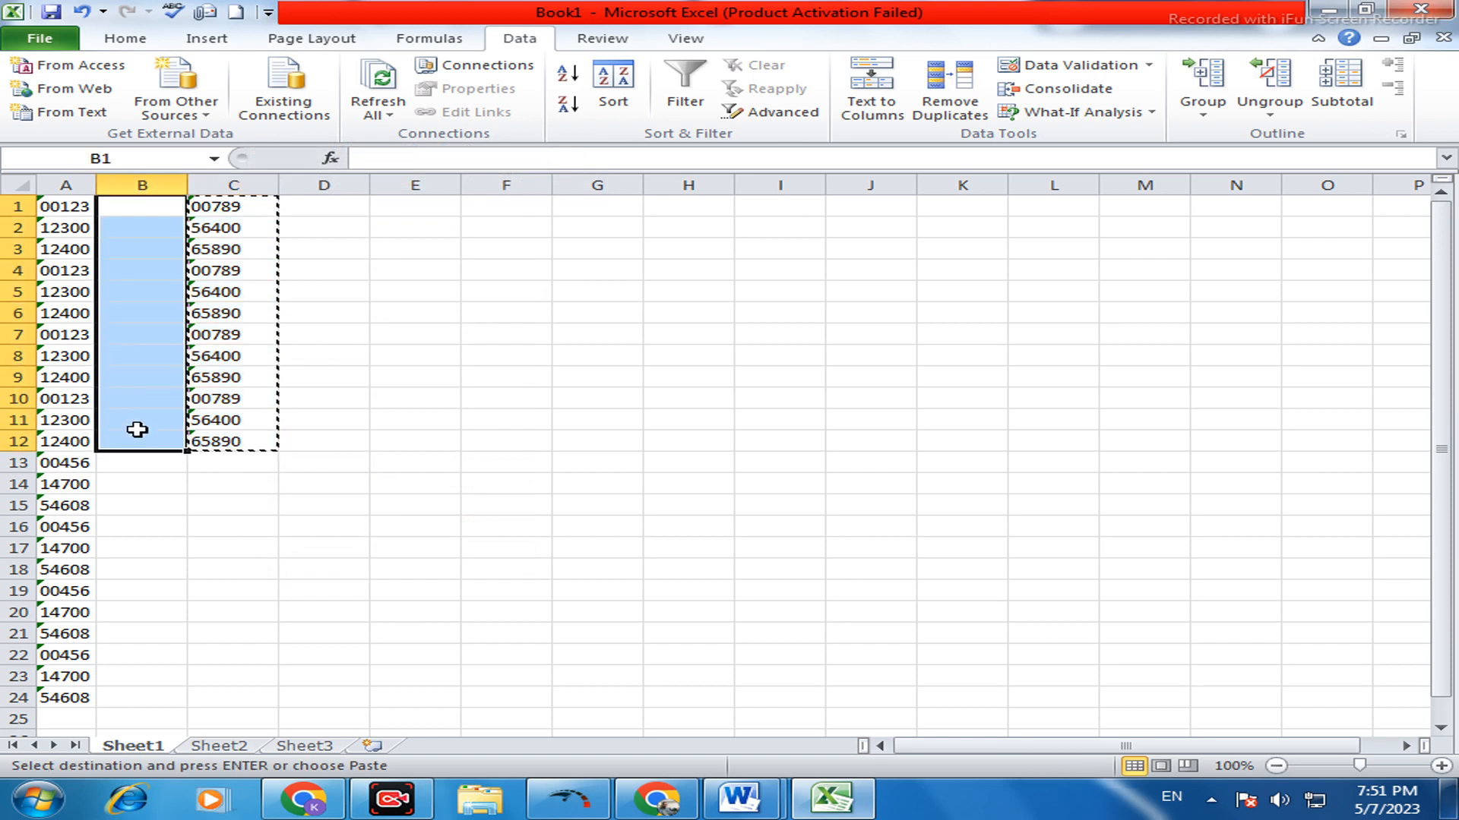
{"action": "right_click", "coordinate": [136, 430]}
{"action": "left_click", "coordinate": [199, 427]}
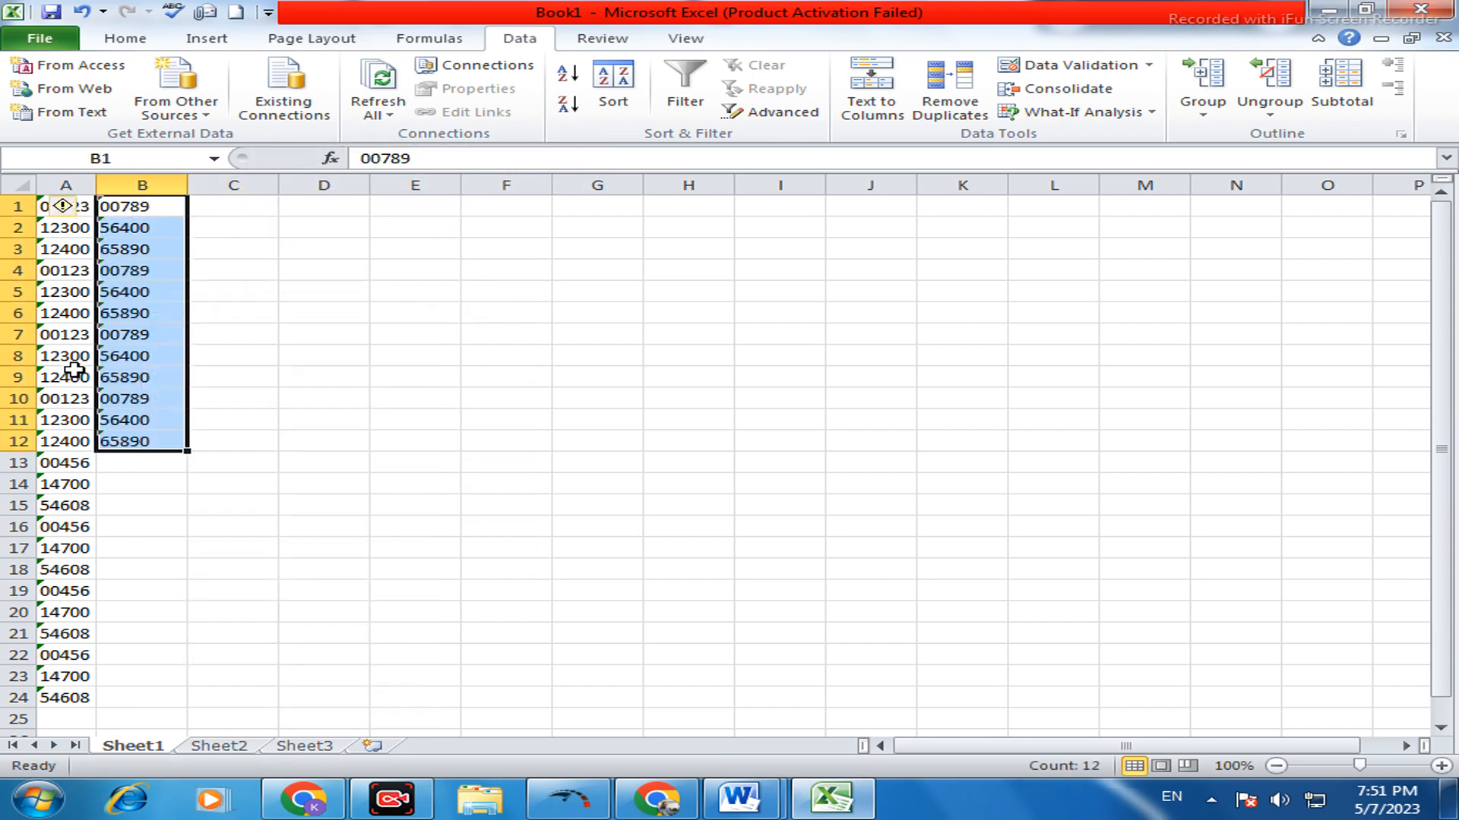
{"action": "left_click", "coordinate": [319, 290]}
{"action": "left_click", "coordinate": [209, 213]}
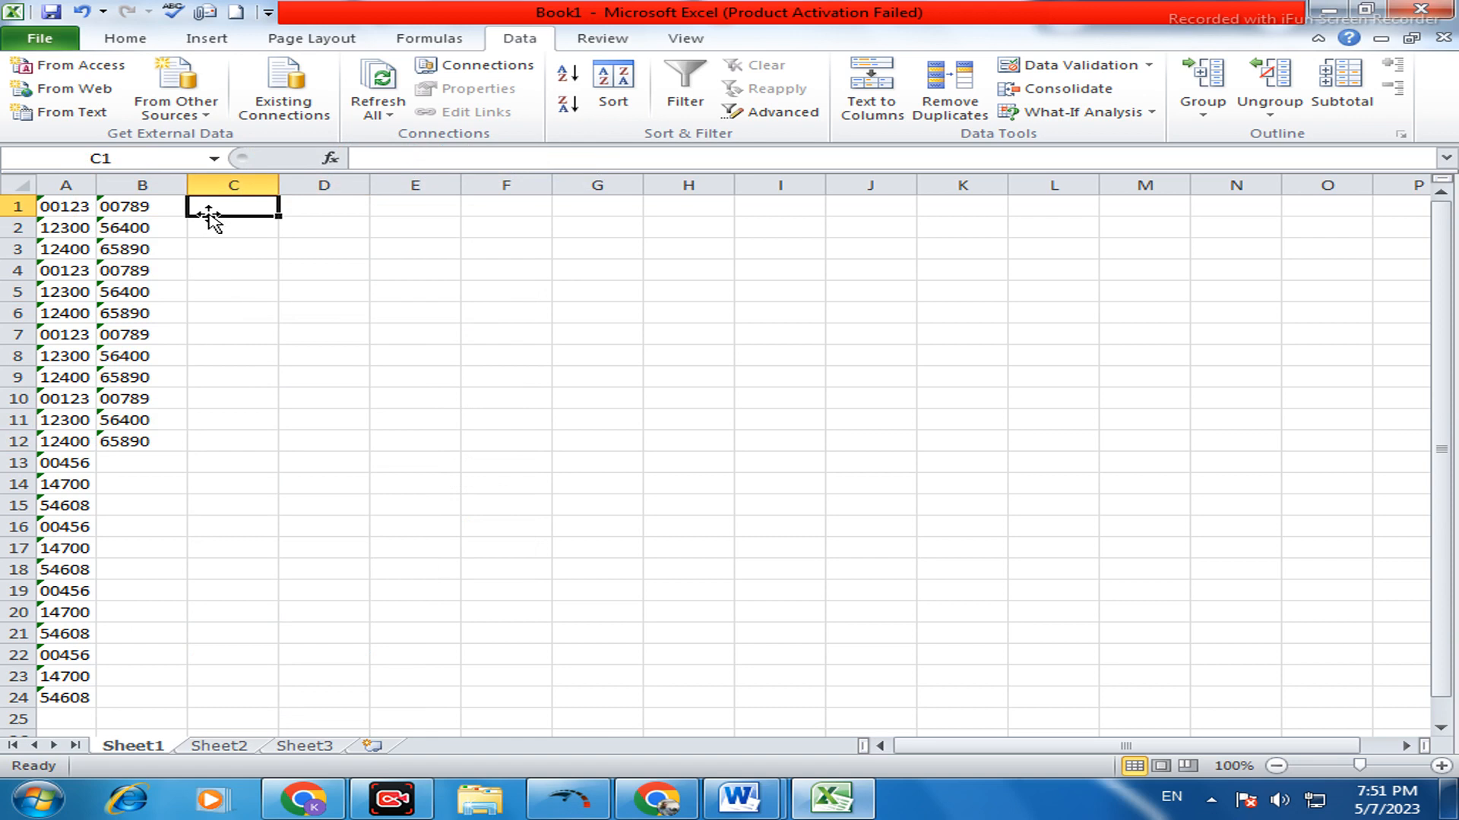
{"action": "type", "text": "=m"}
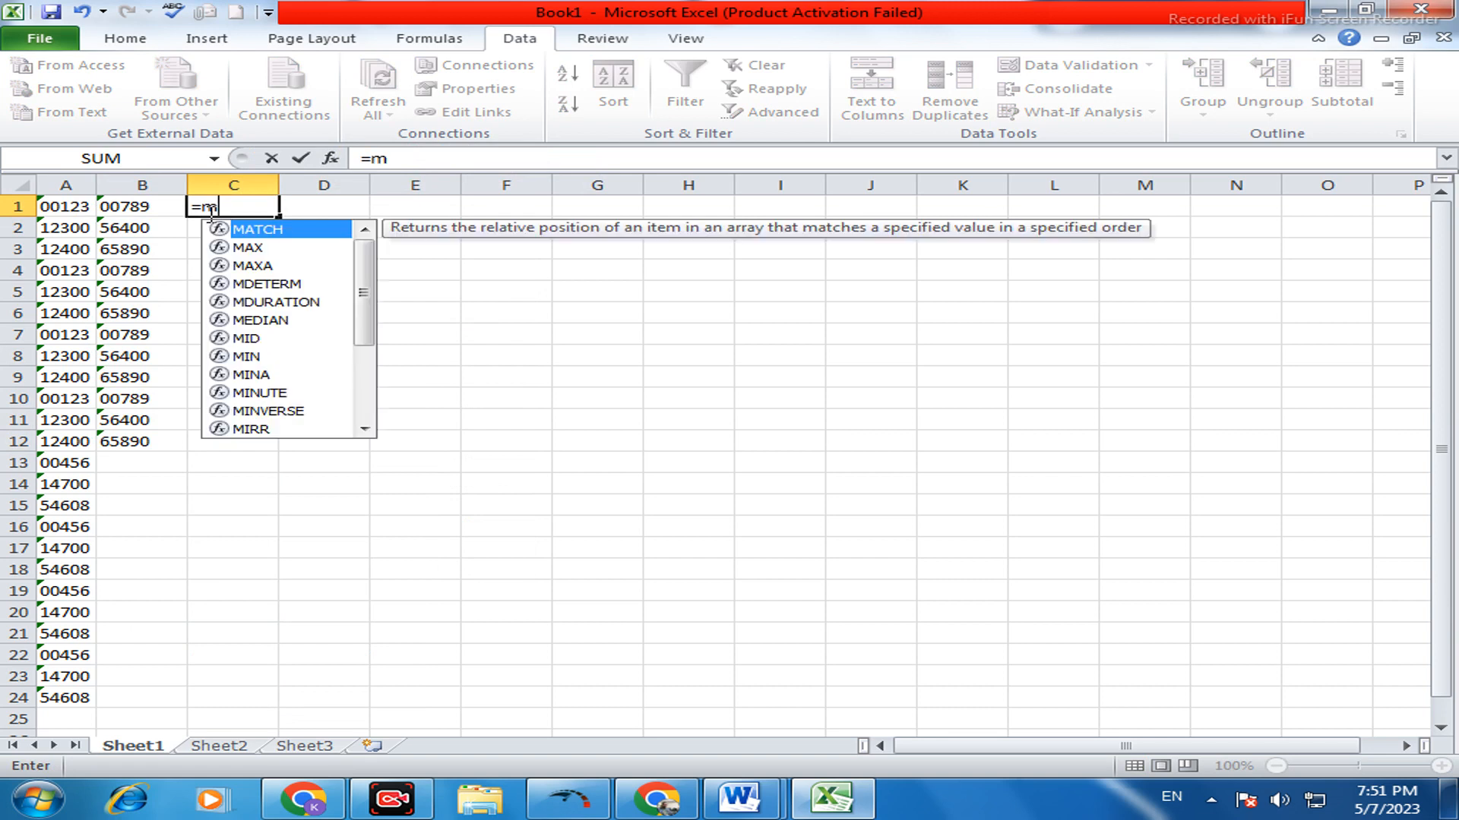
{"action": "type", "text": "atch"}
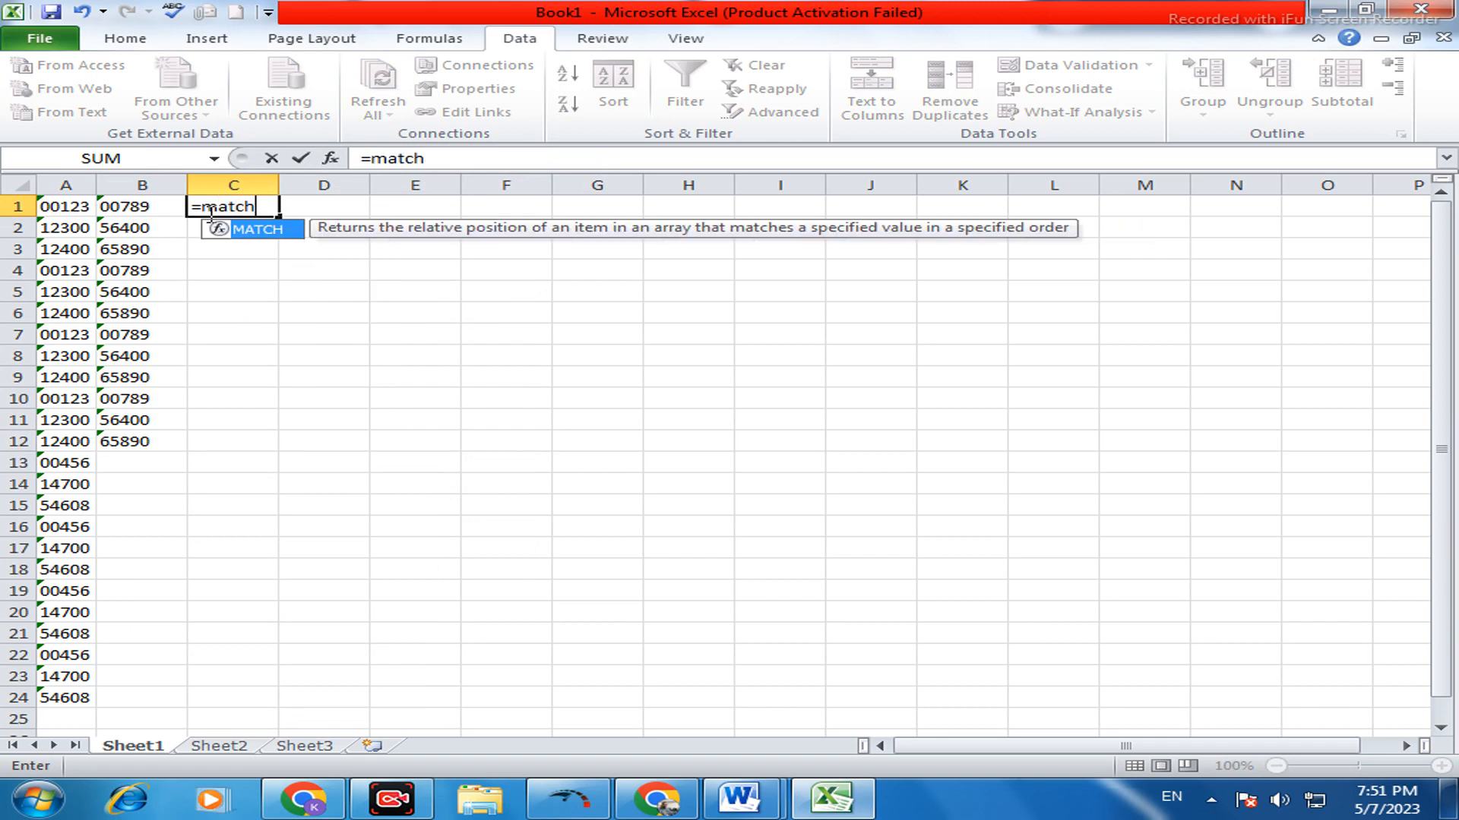
{"action": "left_click", "coordinate": [122, 209]}
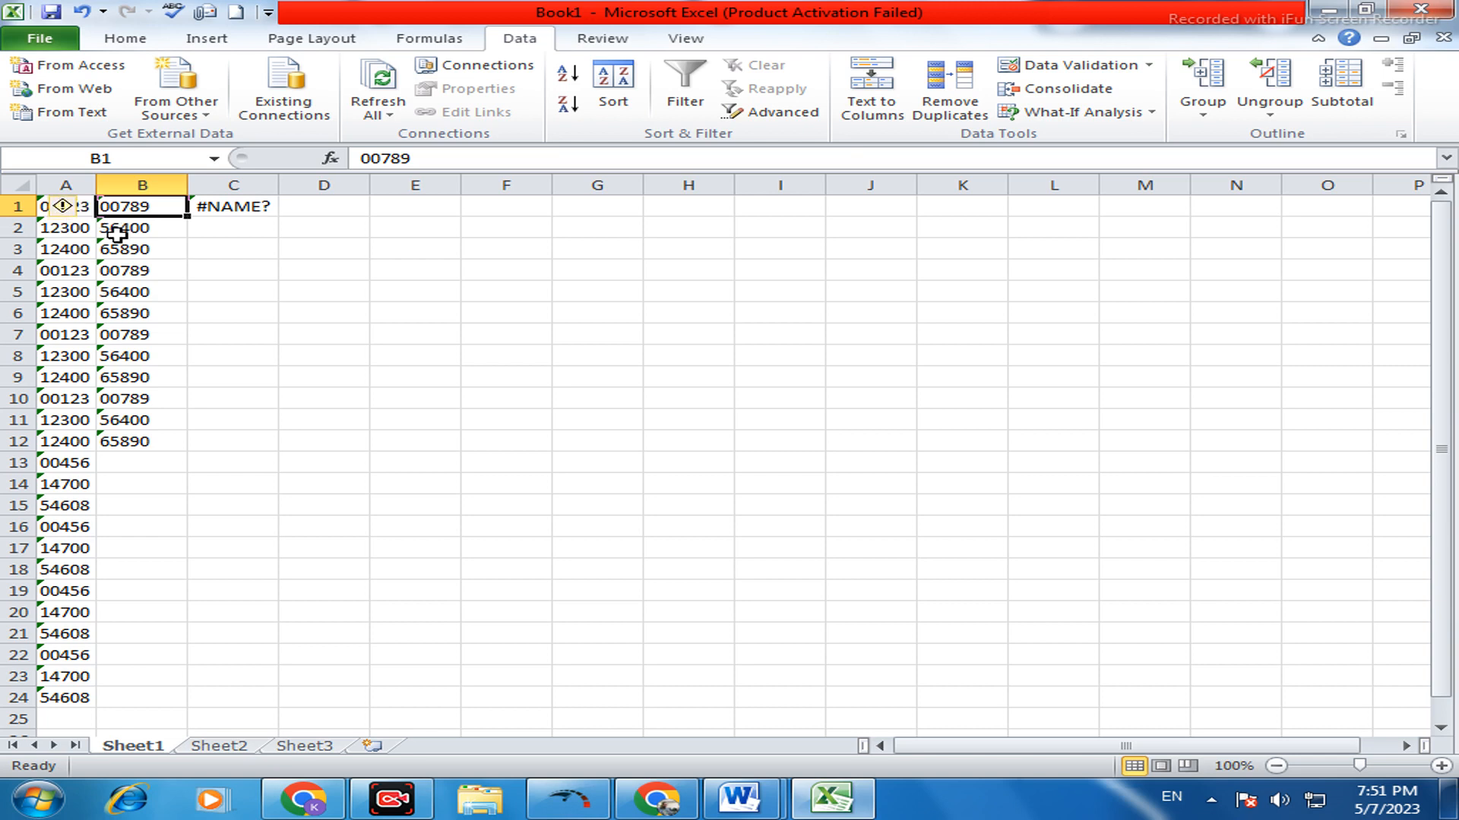
{"action": "type", "text": ","}
{"action": "left_click_drag", "start_coordinate": [71, 201], "coordinate": [67, 673]}
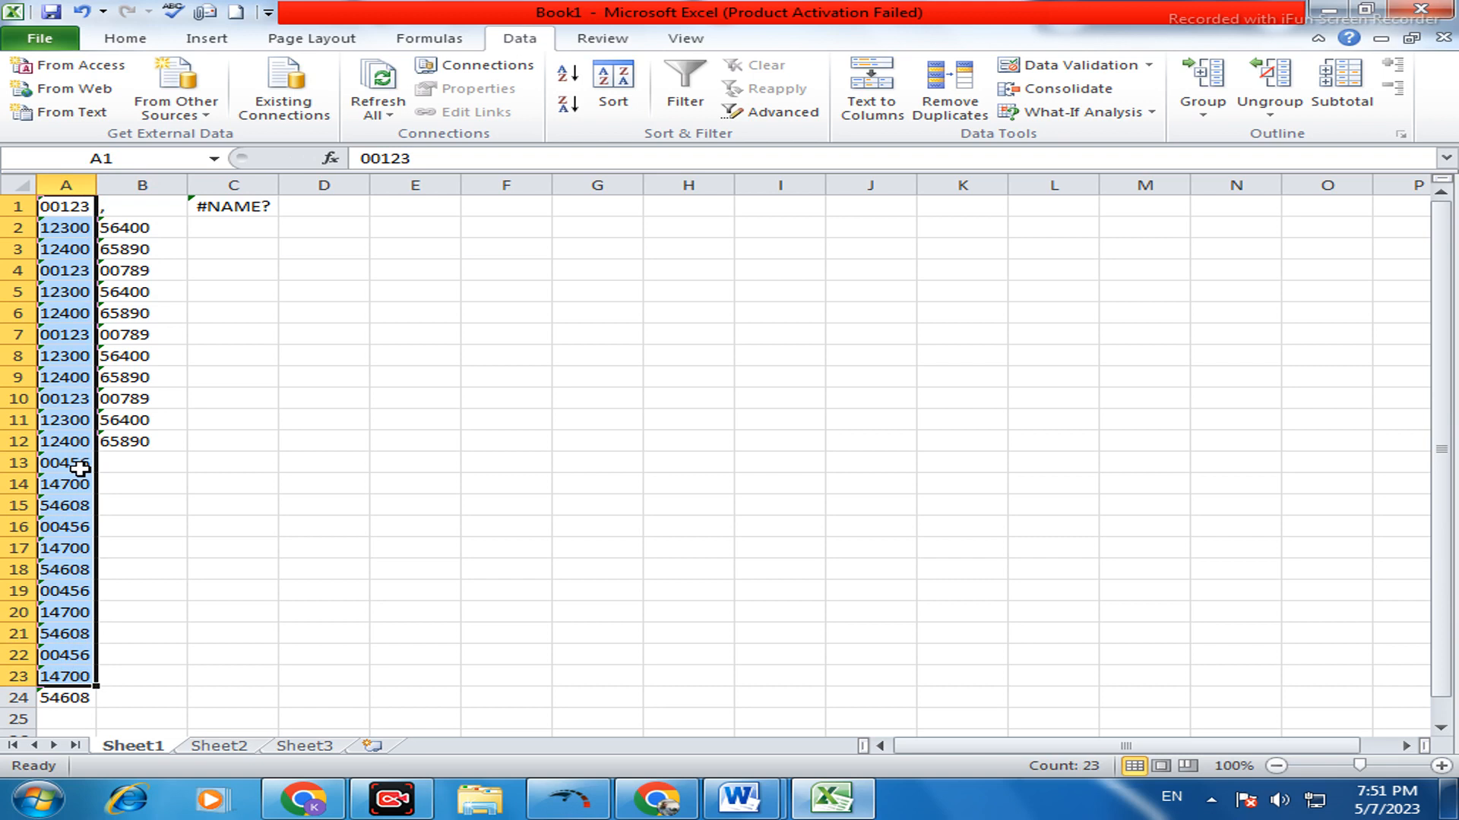
{"action": "left_click", "coordinate": [283, 214]}
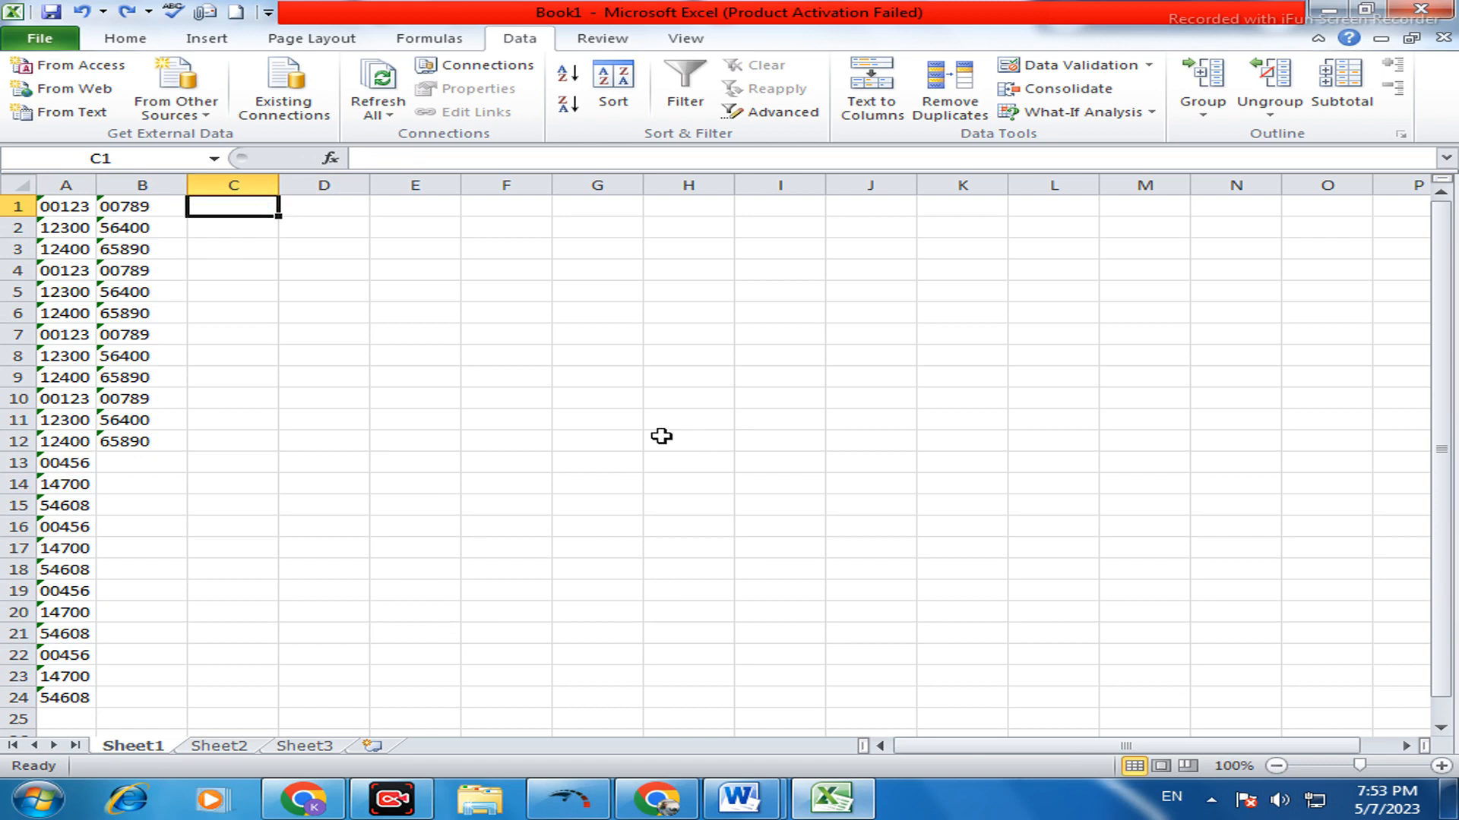
- Enter =MATCH(B:B,$A:$A,0) in C1 to look up column B's numbers in column A with an exact match
{"action": "double_click", "coordinate": [209, 208]}
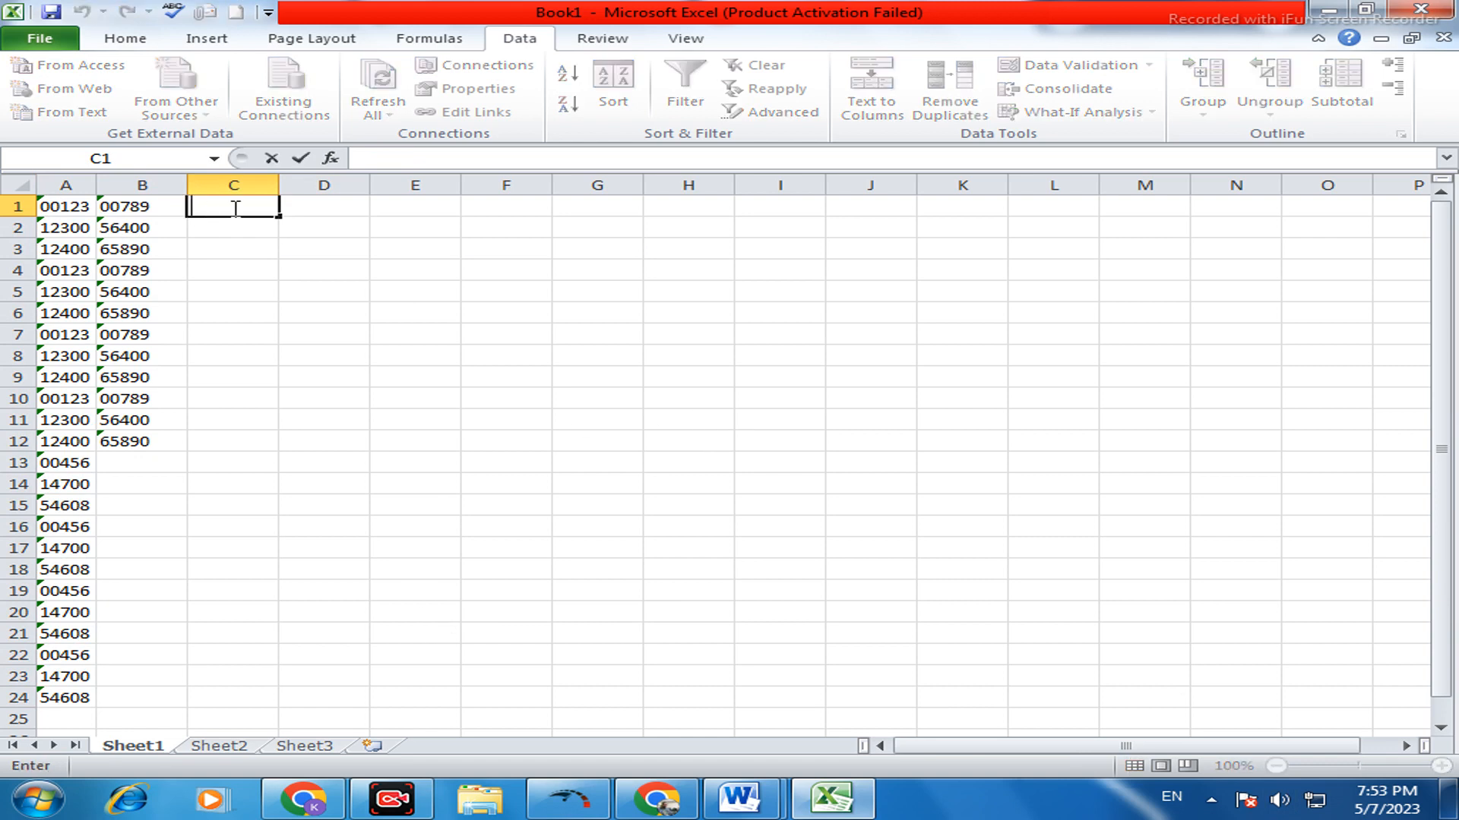
{"action": "type", "text": "=match"}
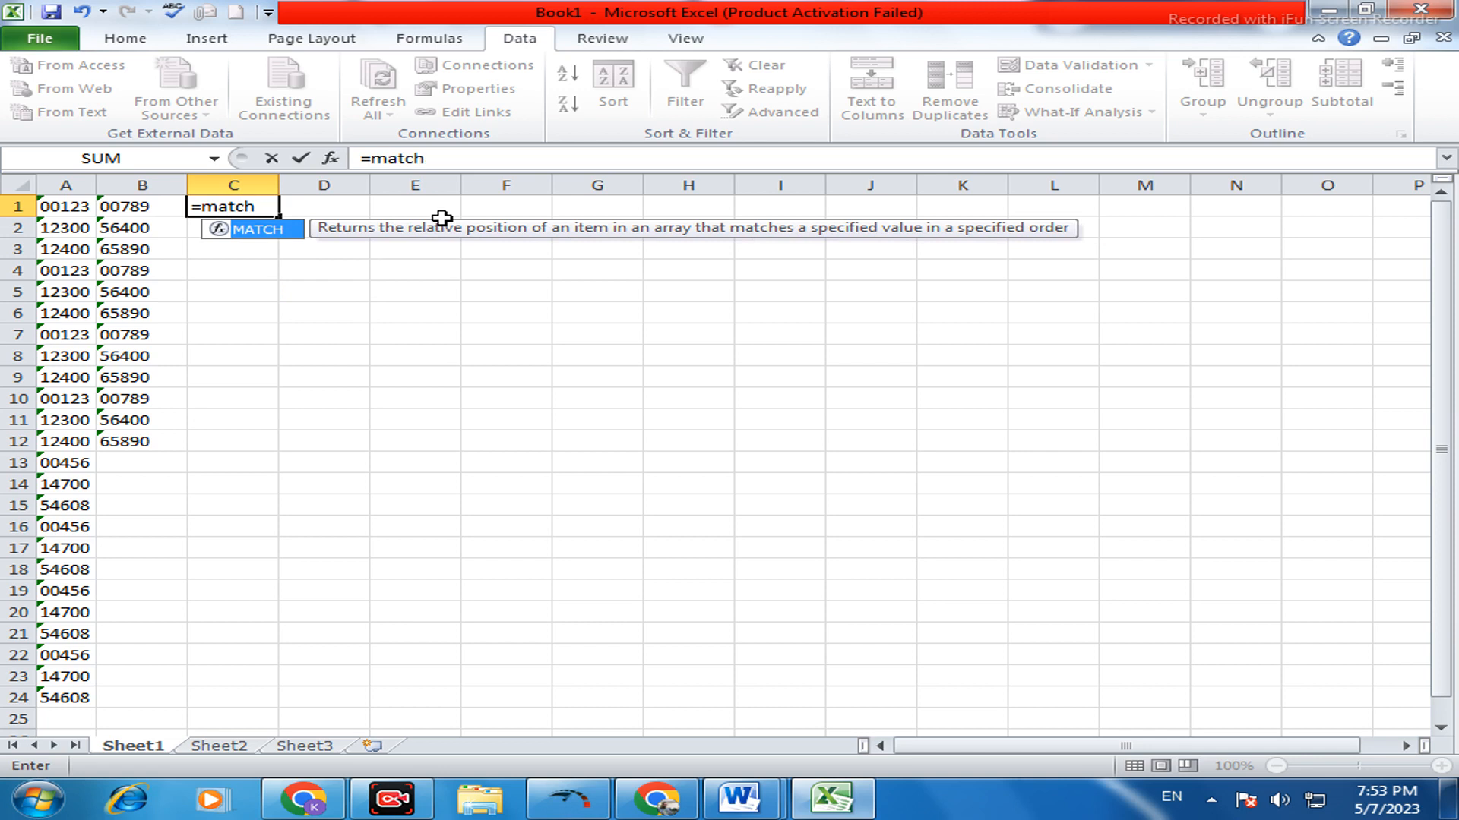
{"action": "type", "text": "("}
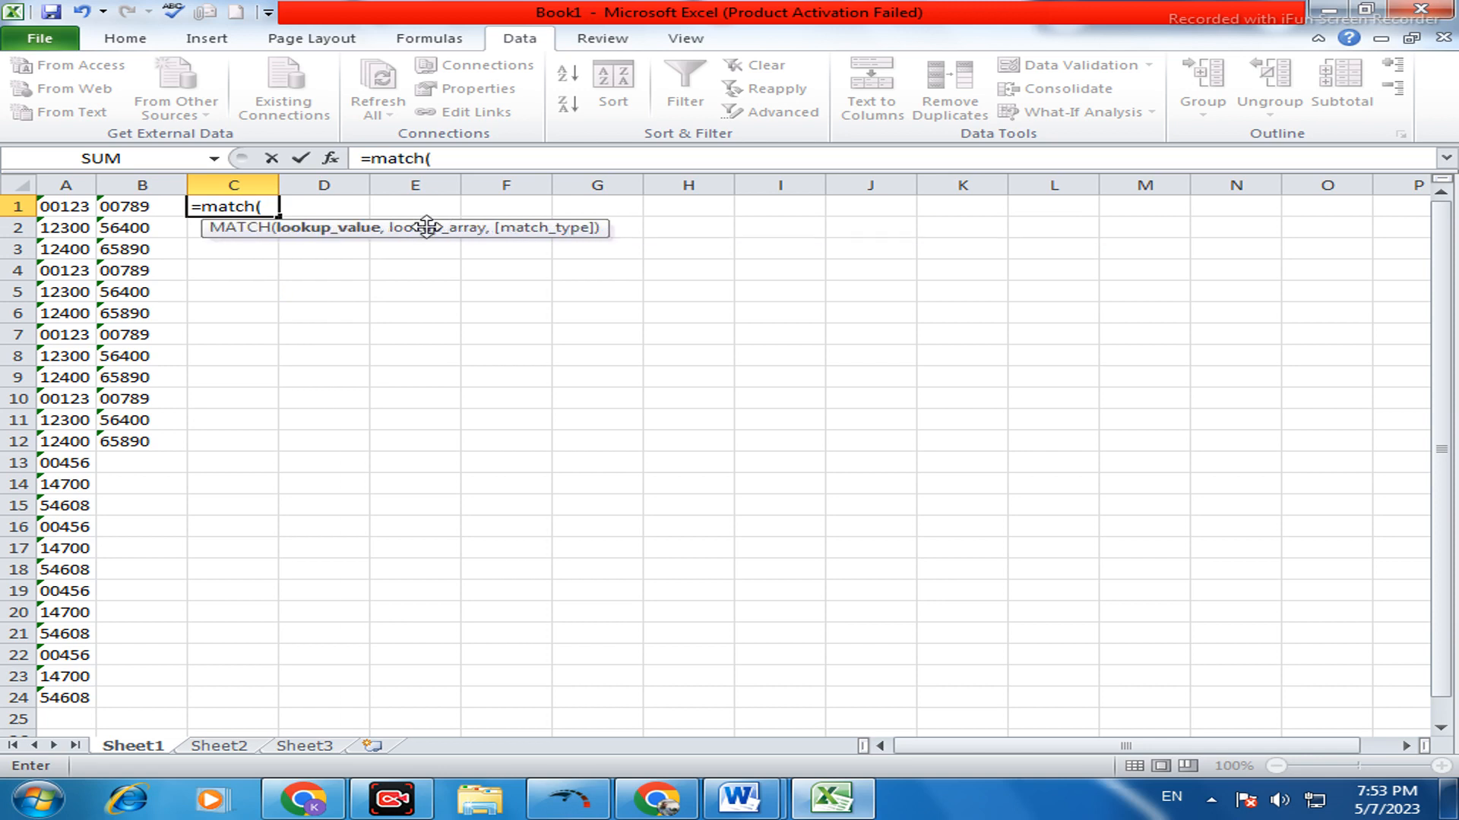
{"action": "left_click", "coordinate": [130, 182]}
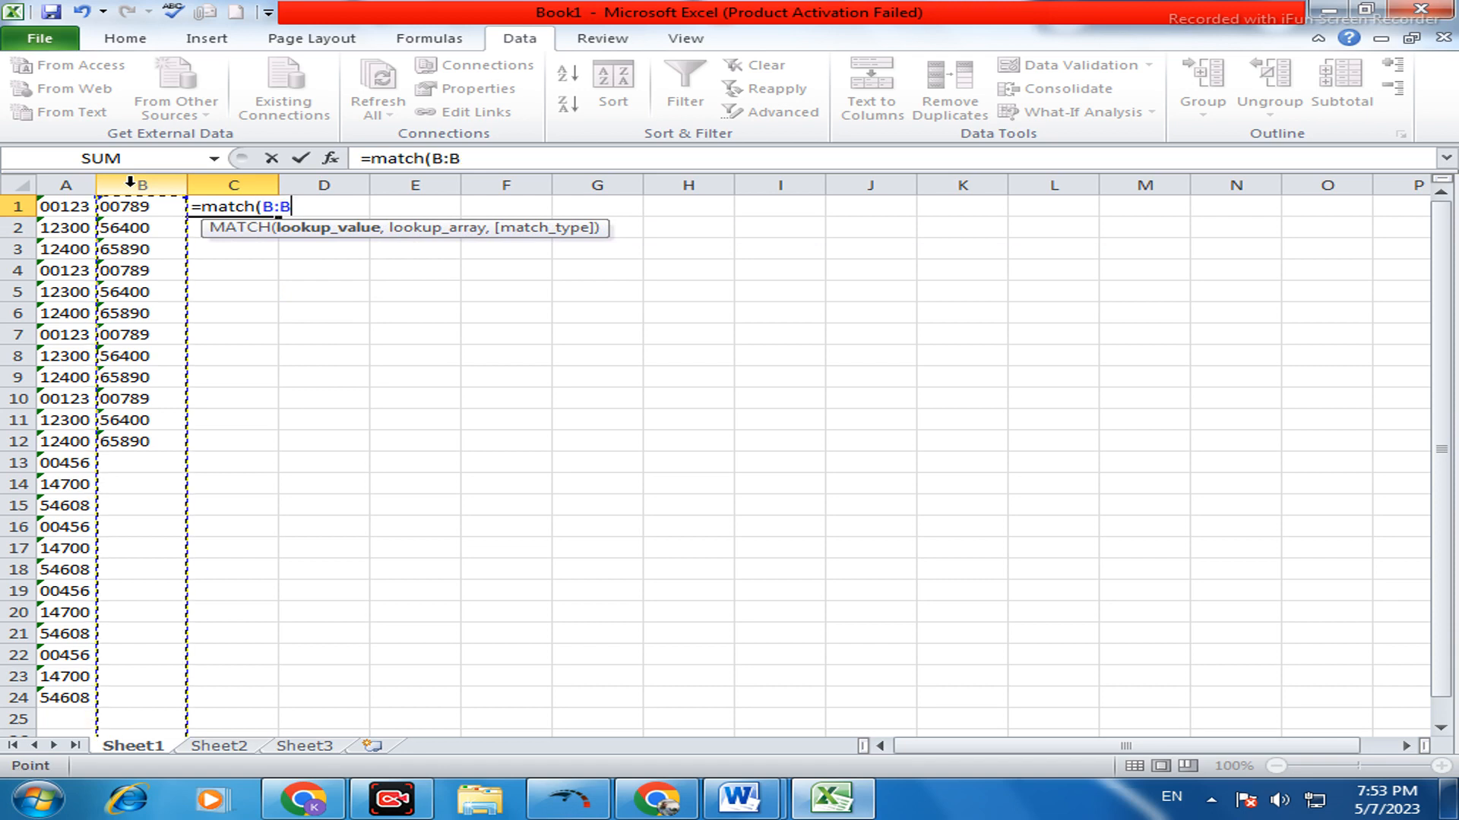
{"action": "type", "text": ","}
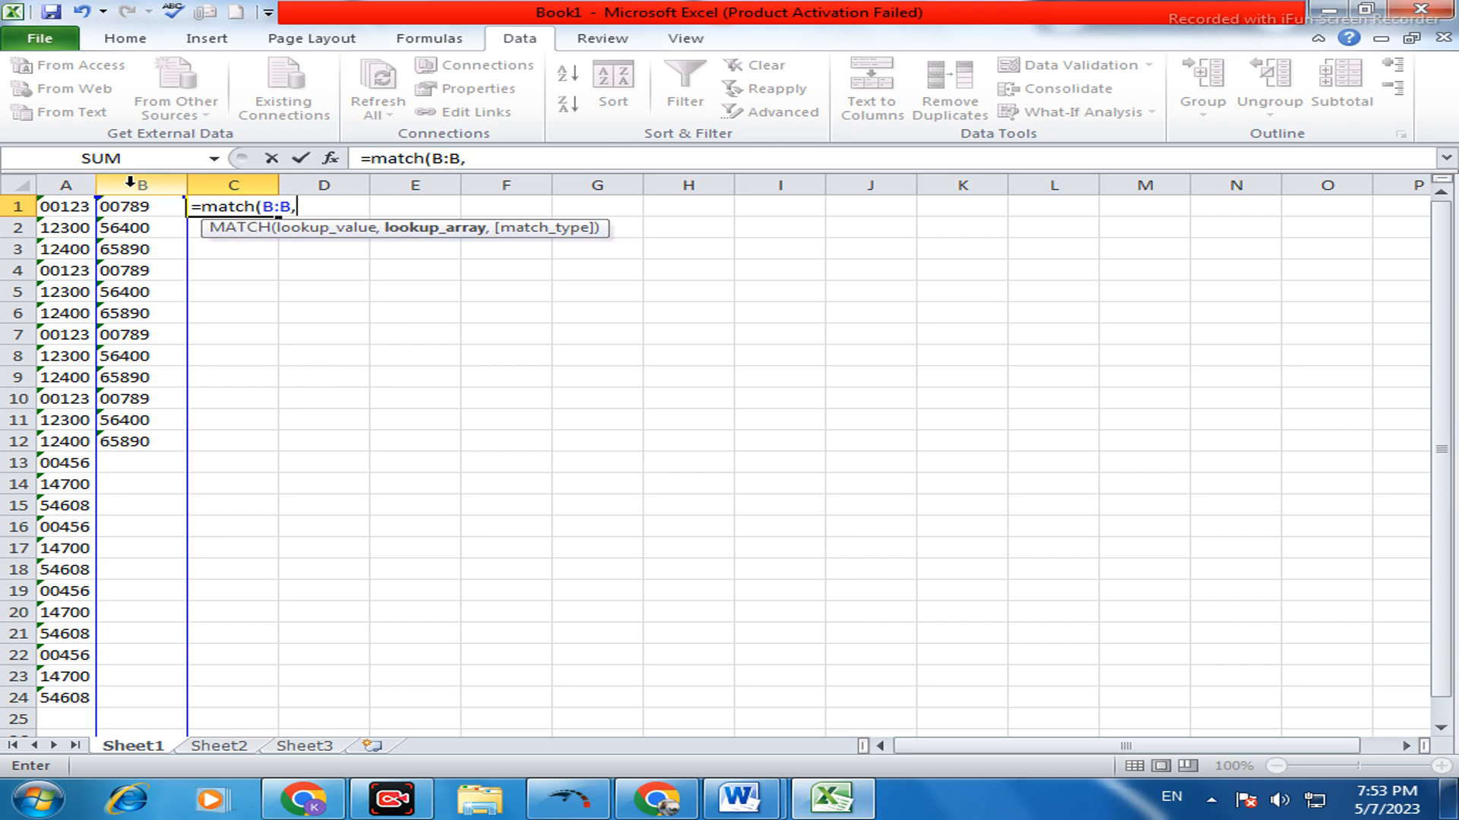
{"action": "left_click", "coordinate": [68, 183]}
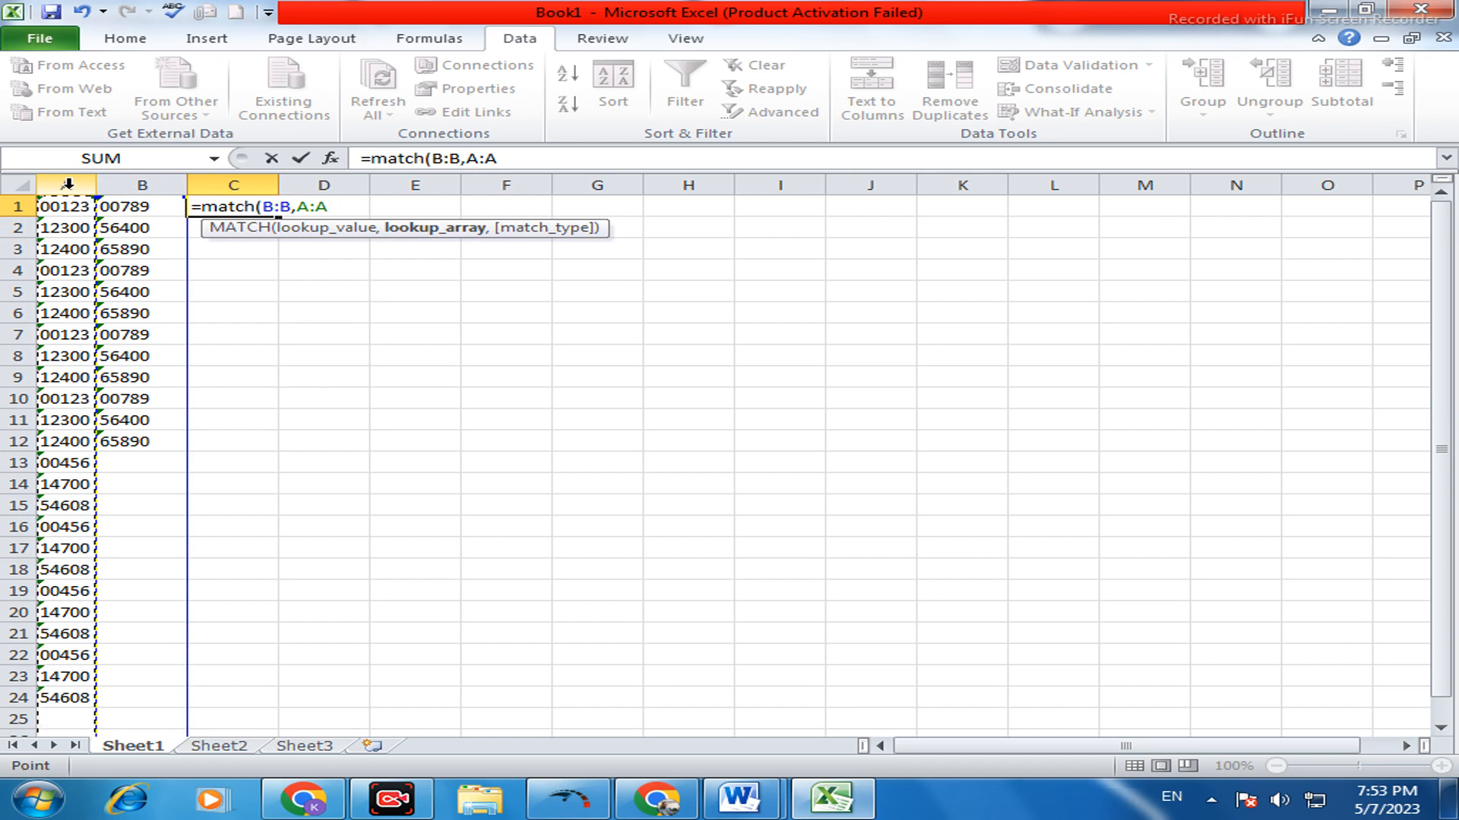
{"action": "key", "text": "F4"}
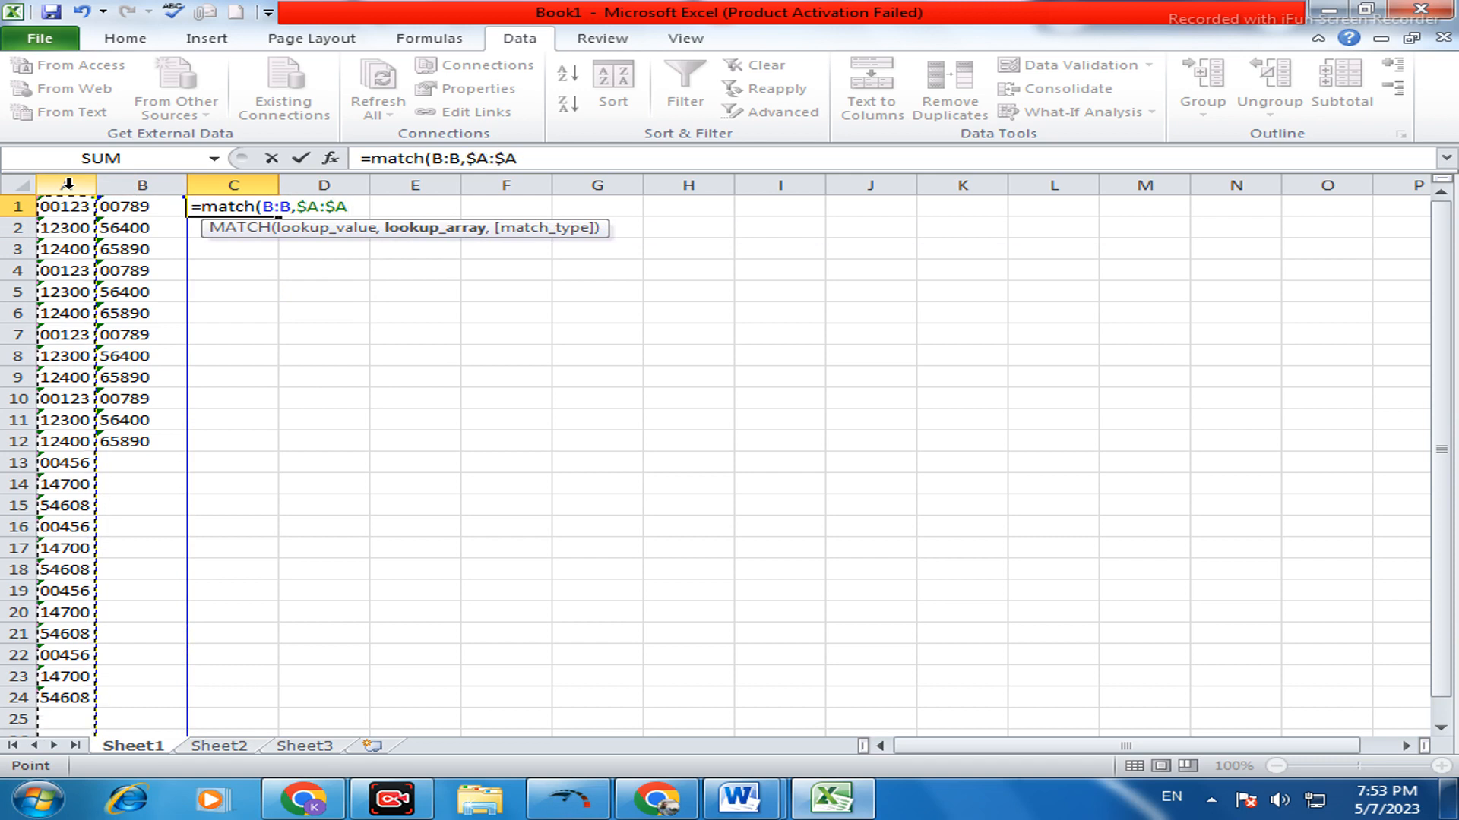
{"action": "type", "text": ","}
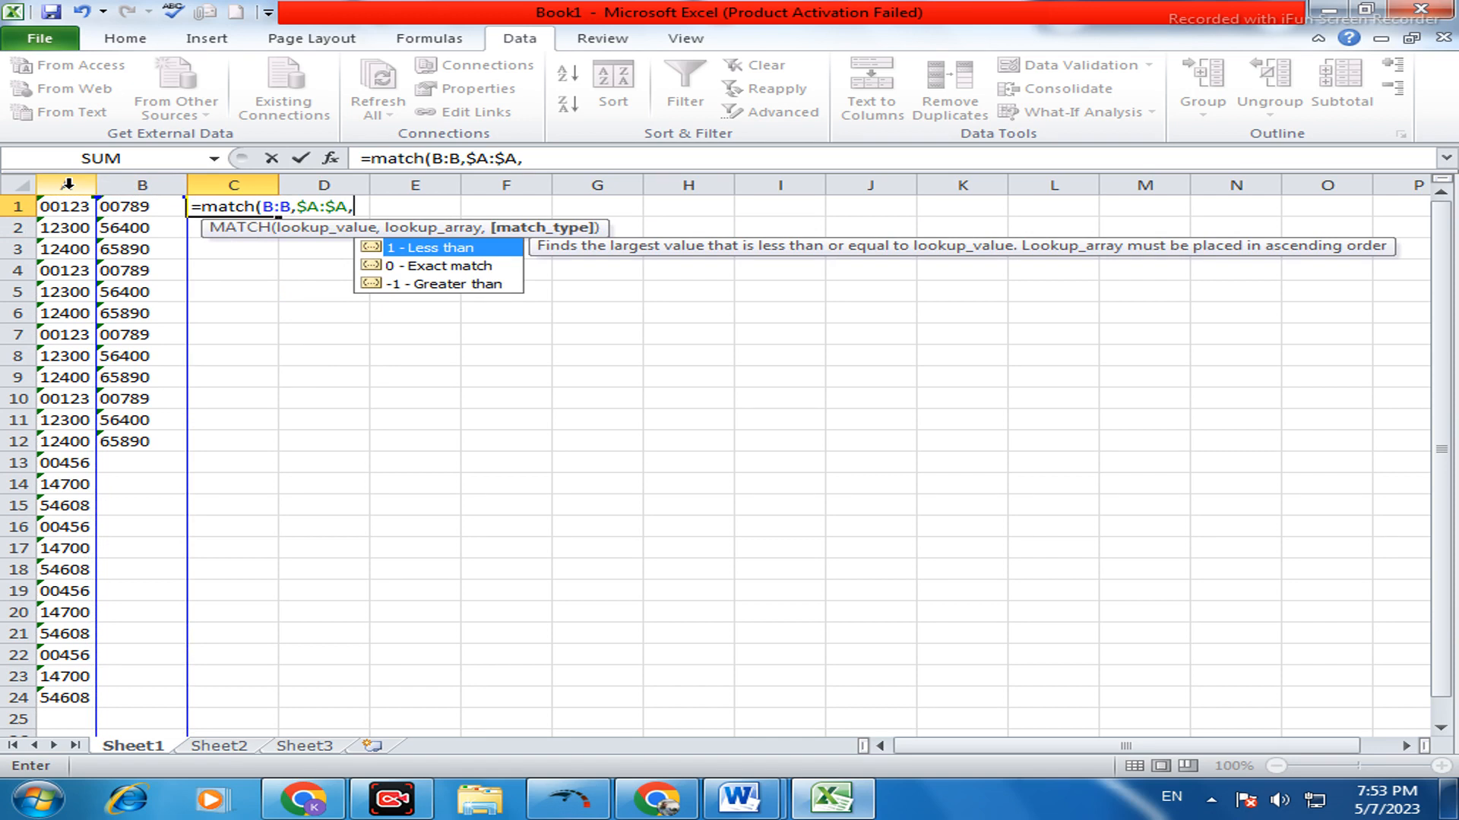
{"action": "type", "text": "0)"}
{"action": "key", "text": "Return"}
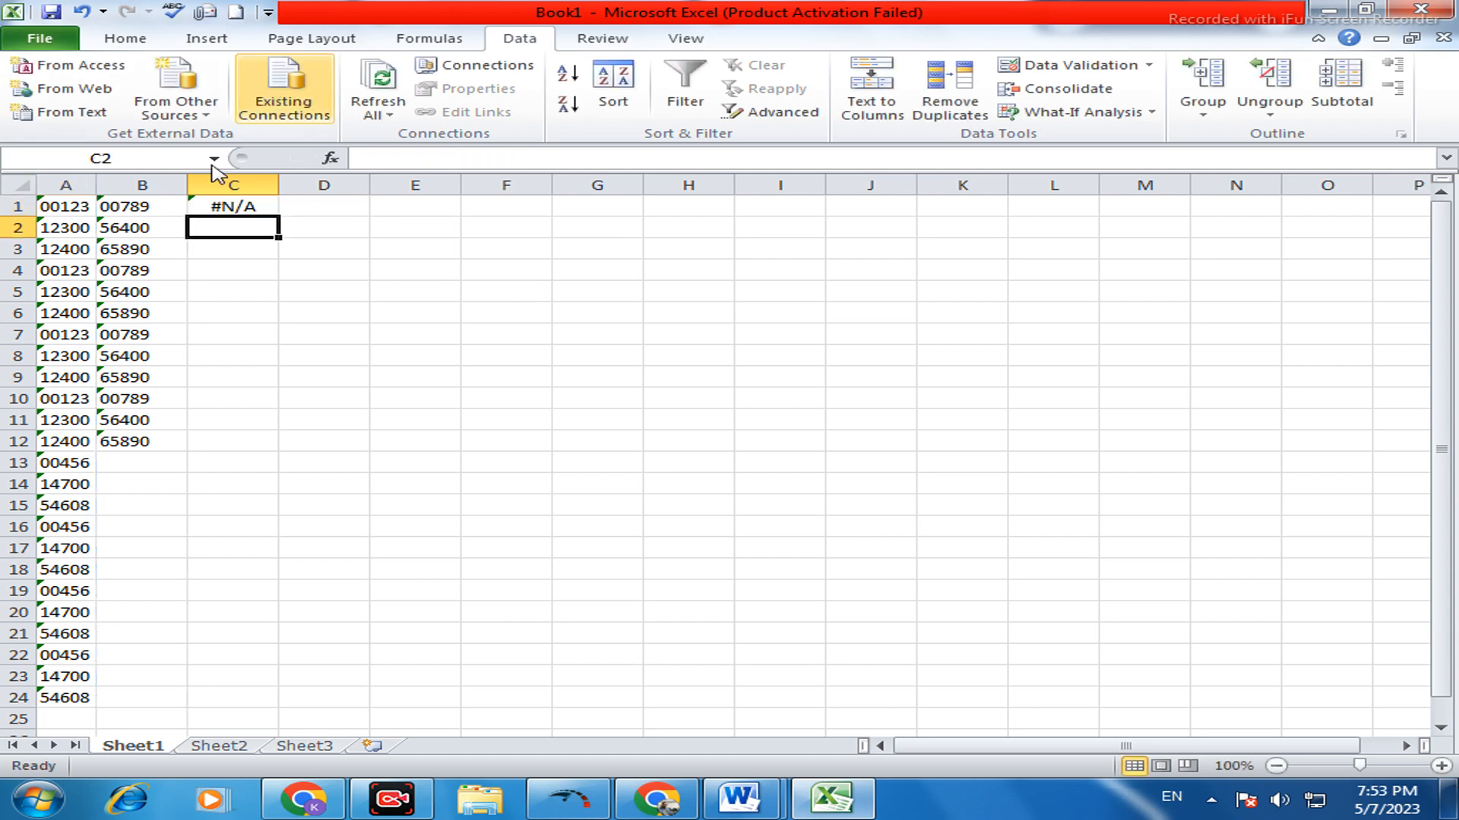
- Check the MATCH formula in C1 and fill it down through C24
{"action": "double_click", "coordinate": [222, 205]}
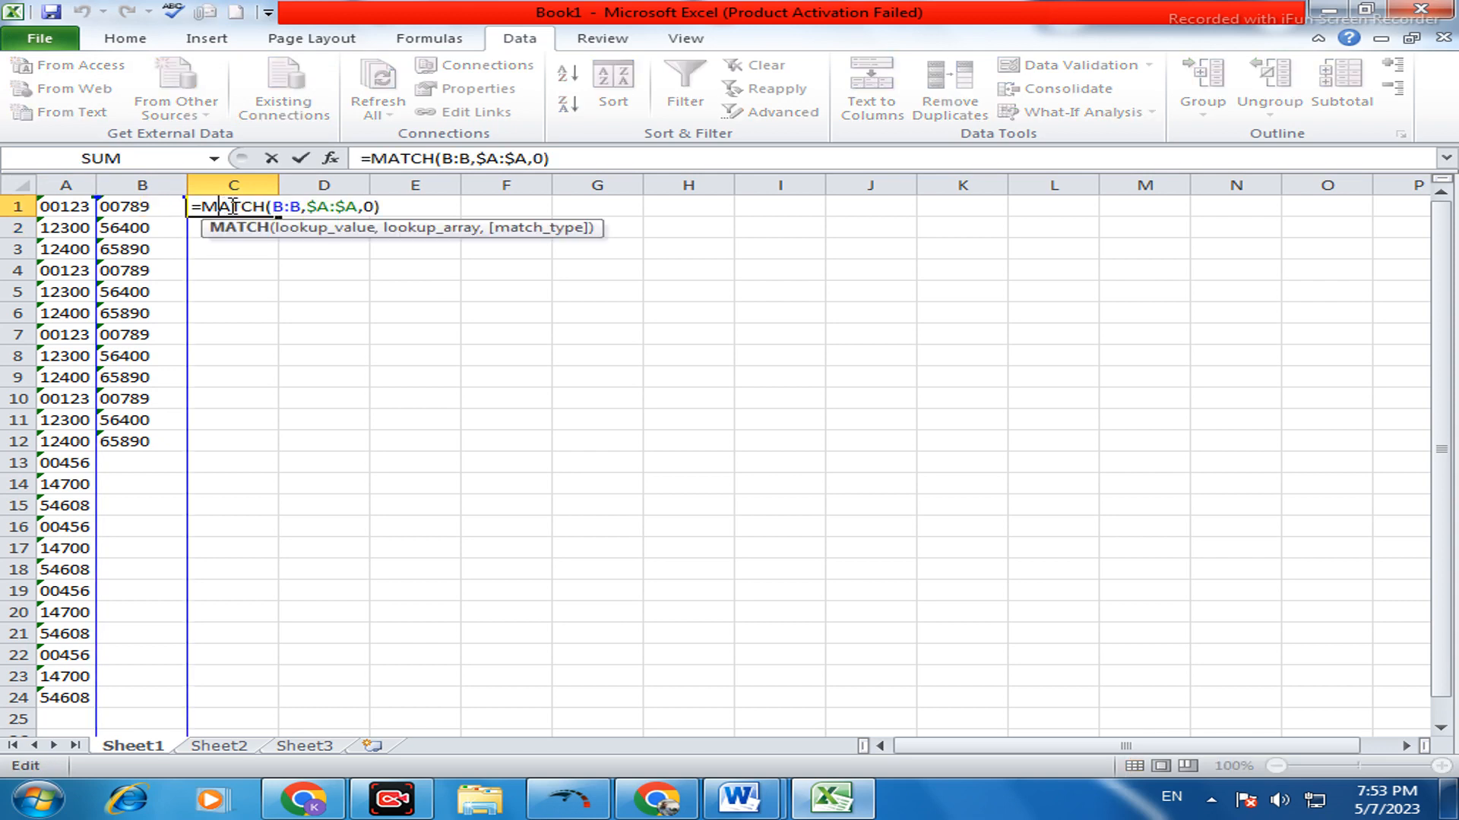
{"action": "key", "text": "Return"}
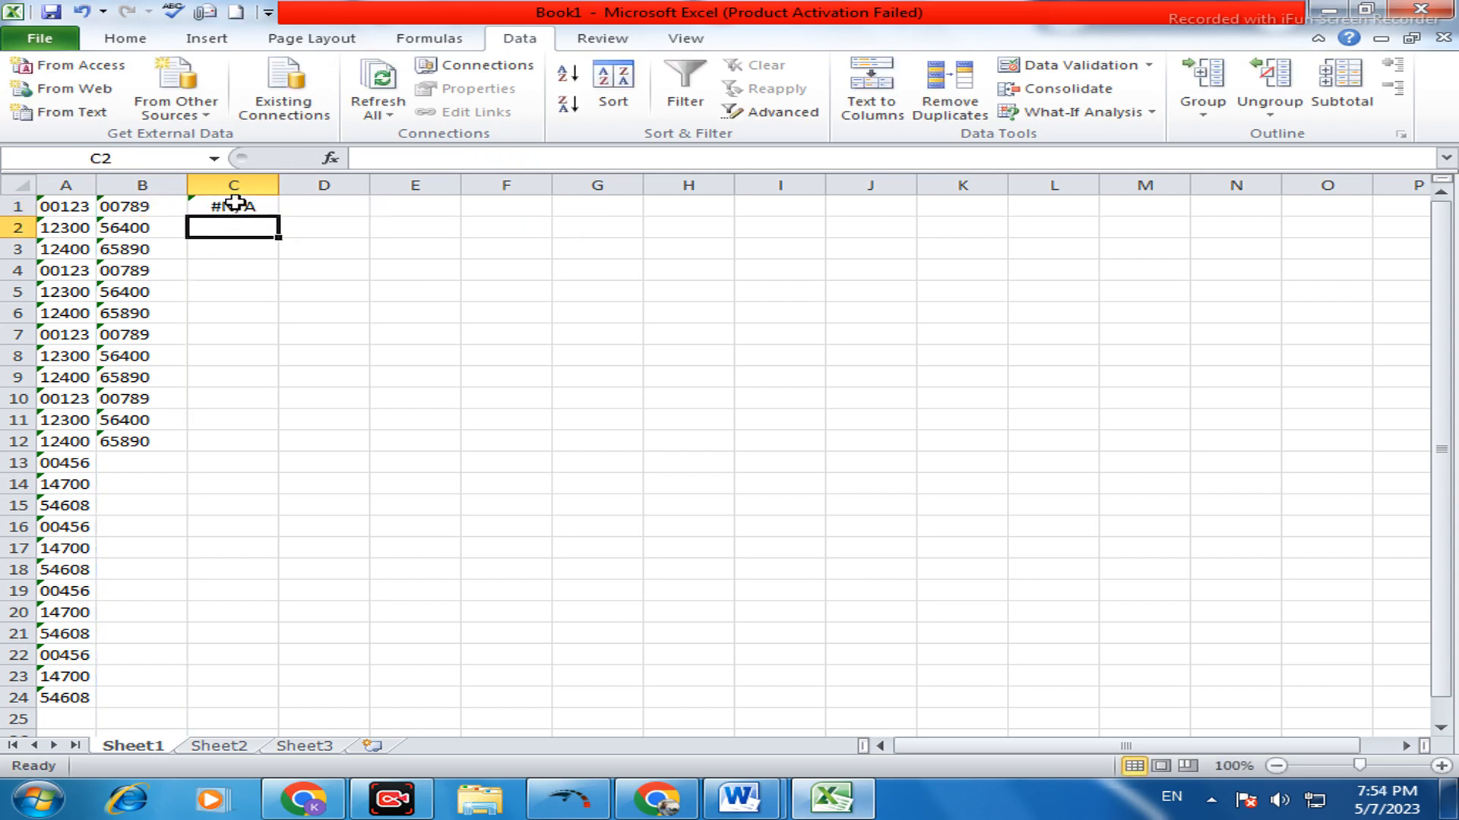
{"action": "left_click", "coordinate": [274, 206]}
{"action": "left_click_drag", "start_coordinate": [277, 238], "coordinate": [263, 699]}
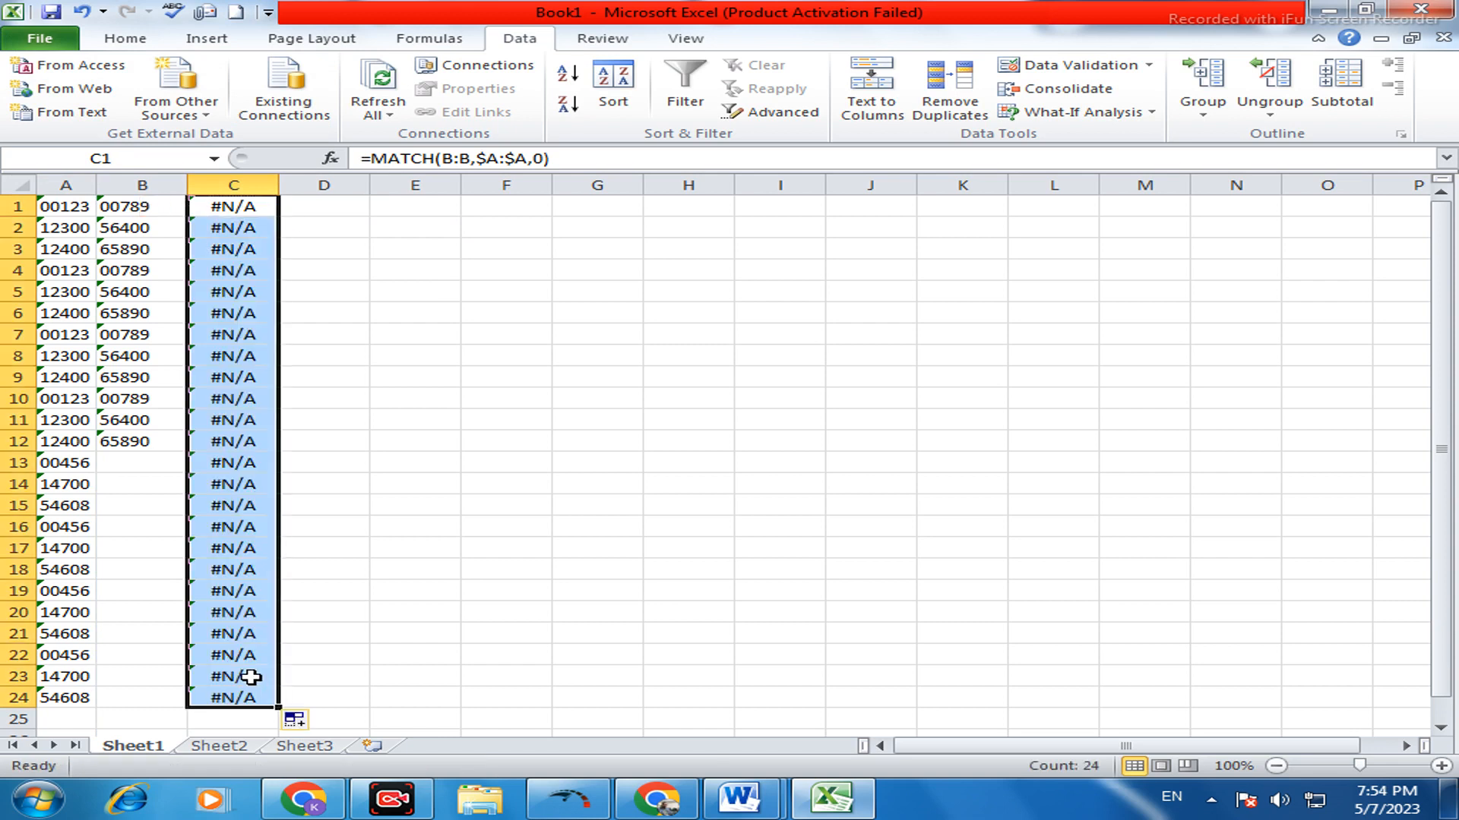
- Change the number in A6 to 56400 to test the MATCH formulas, and select the result in C2
{"action": "left_click", "coordinate": [110, 359]}
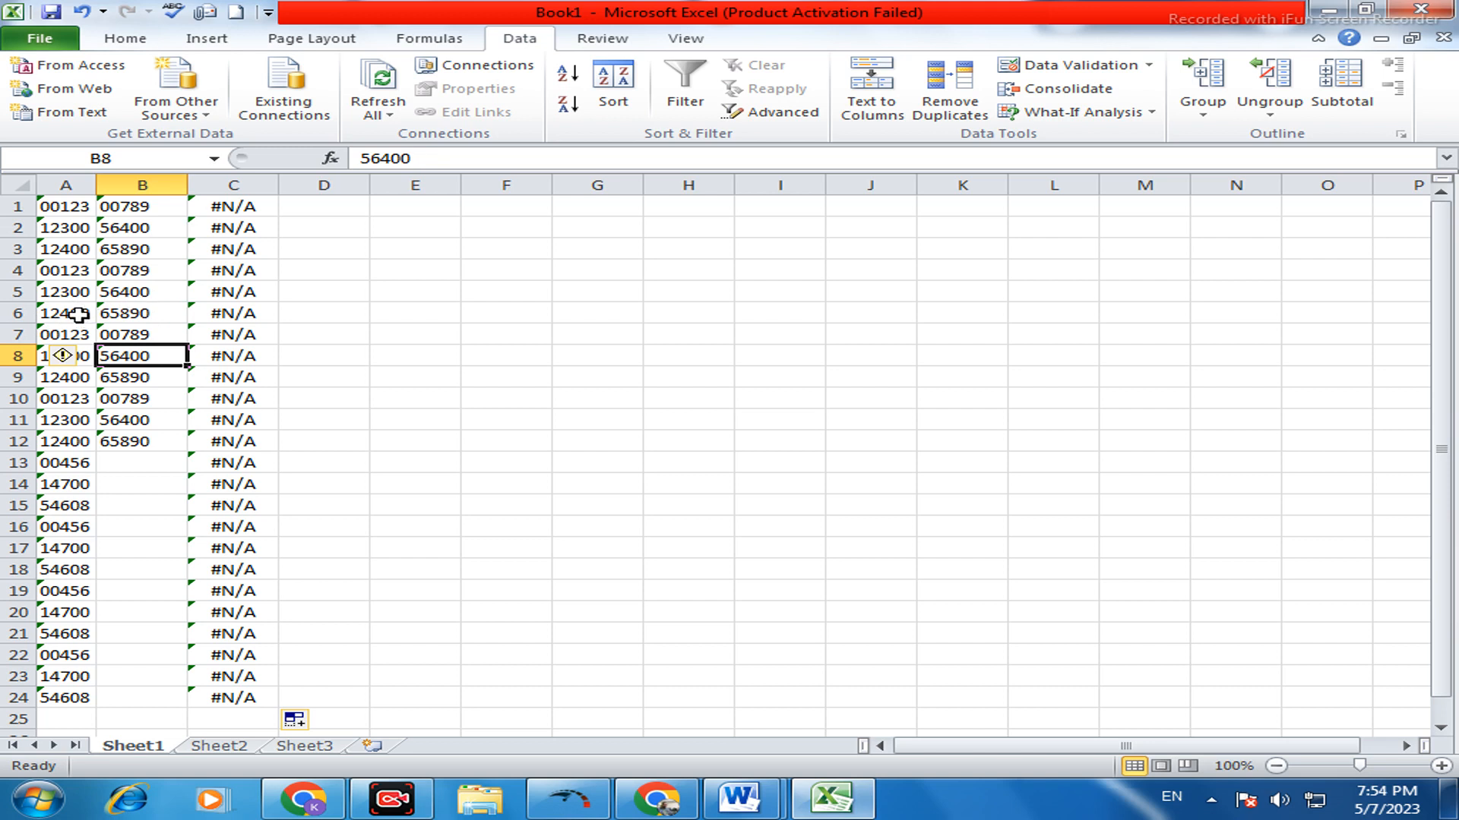
{"action": "double_click", "coordinate": [92, 316]}
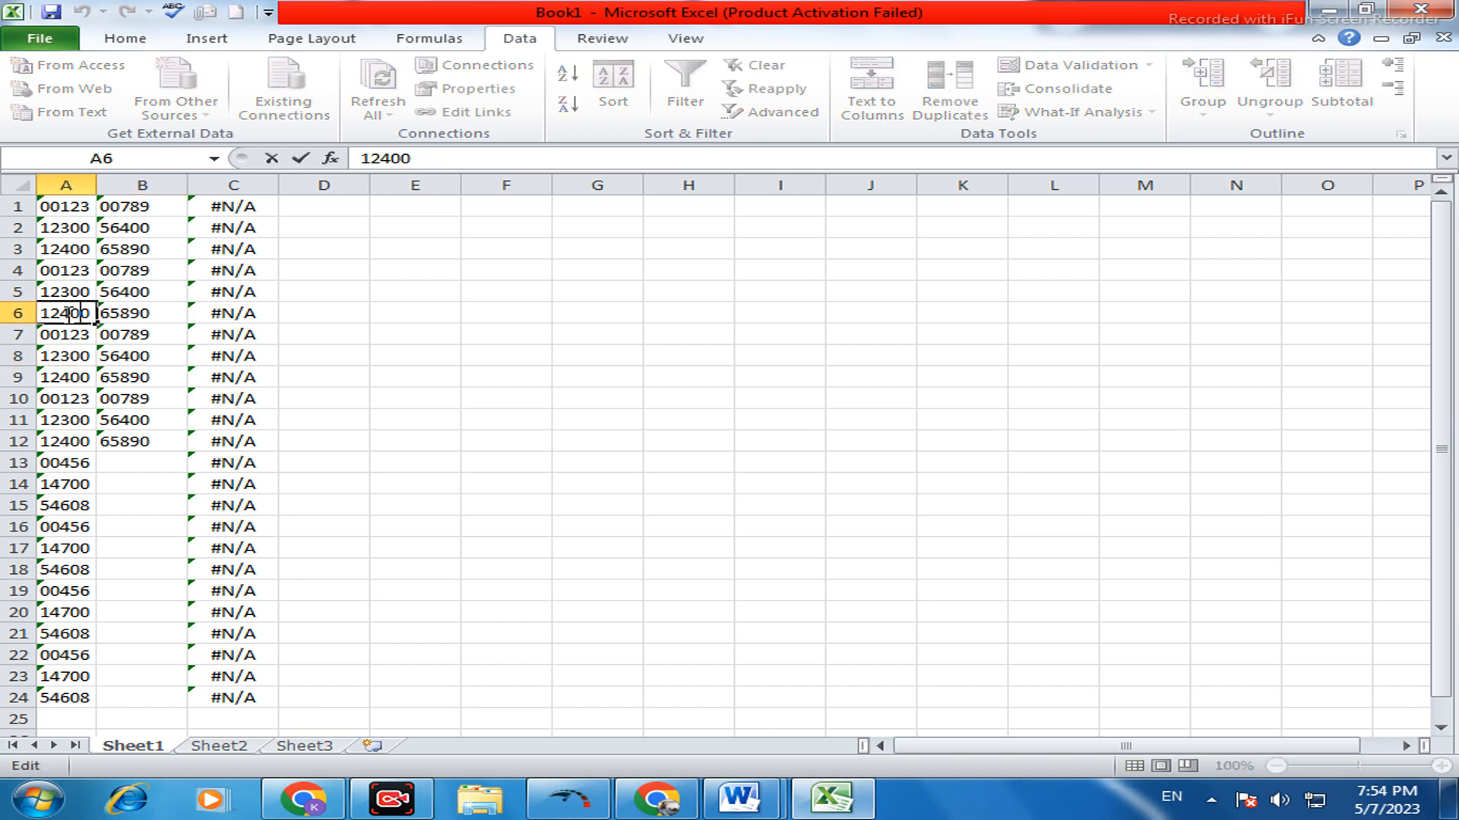
{"action": "left_click_drag", "start_coordinate": [73, 313], "coordinate": [47, 314]}
{"action": "type", "text": "56"}
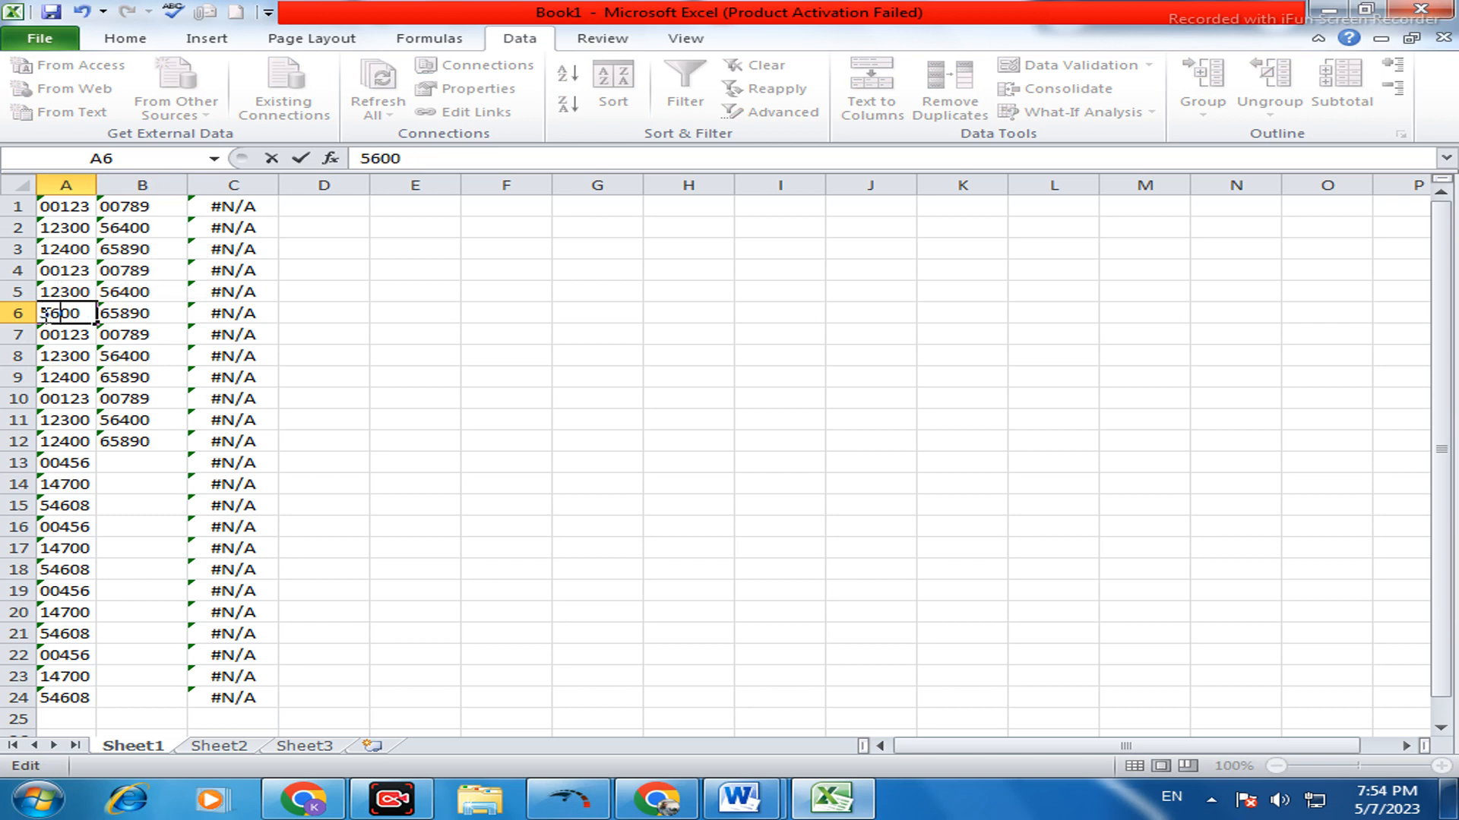
{"action": "type", "text": "00"}
{"action": "key", "text": "BackSpace"}
{"action": "key", "text": "BackSpace"}
{"action": "left_click", "coordinate": [55, 359]}
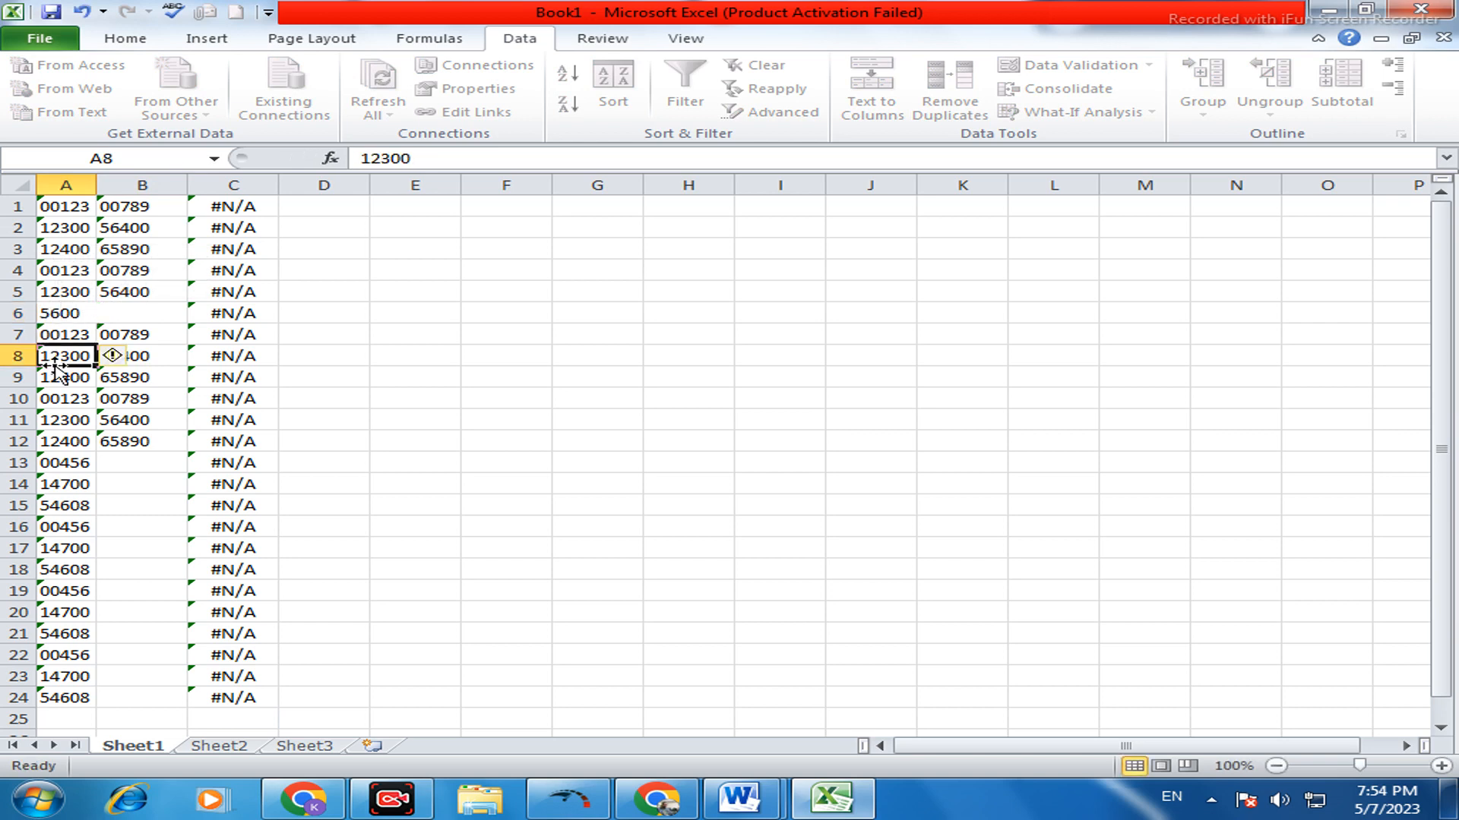
{"action": "left_click", "coordinate": [42, 312]}
{"action": "double_click", "coordinate": [41, 313]}
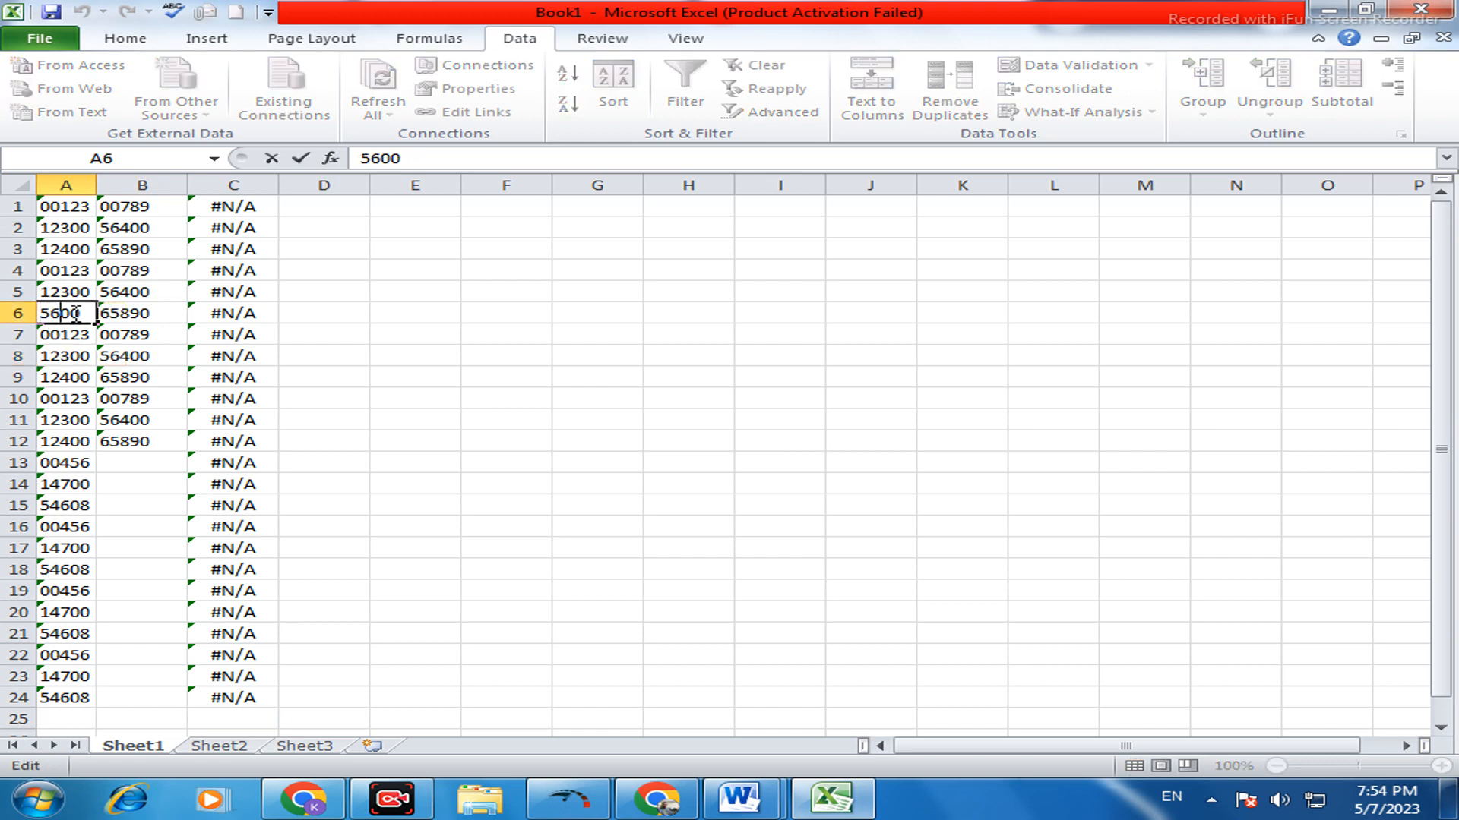
{"action": "type", "text": "4"}
{"action": "left_click", "coordinate": [73, 356]}
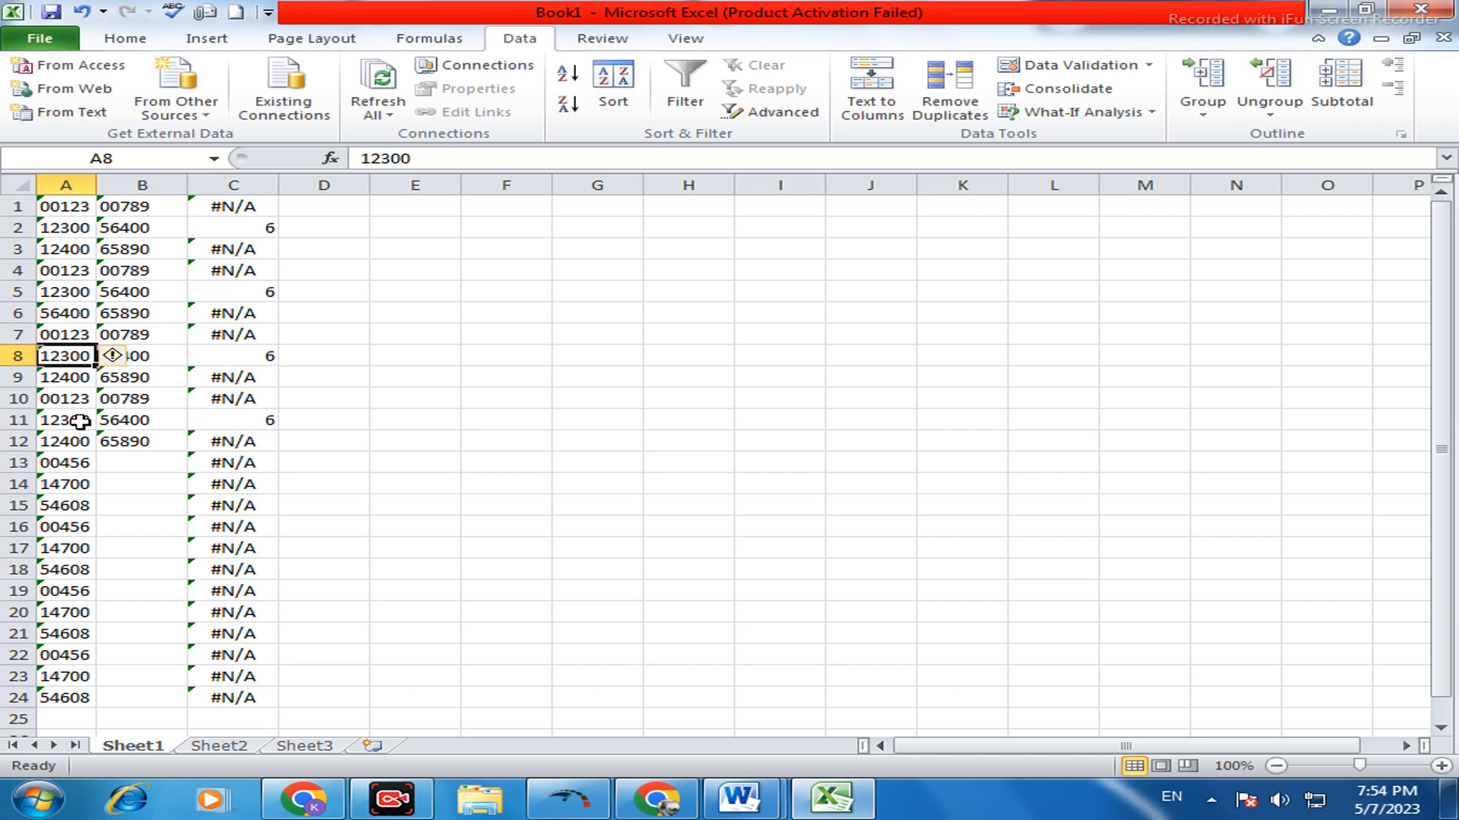
{"action": "left_click", "coordinate": [204, 232]}
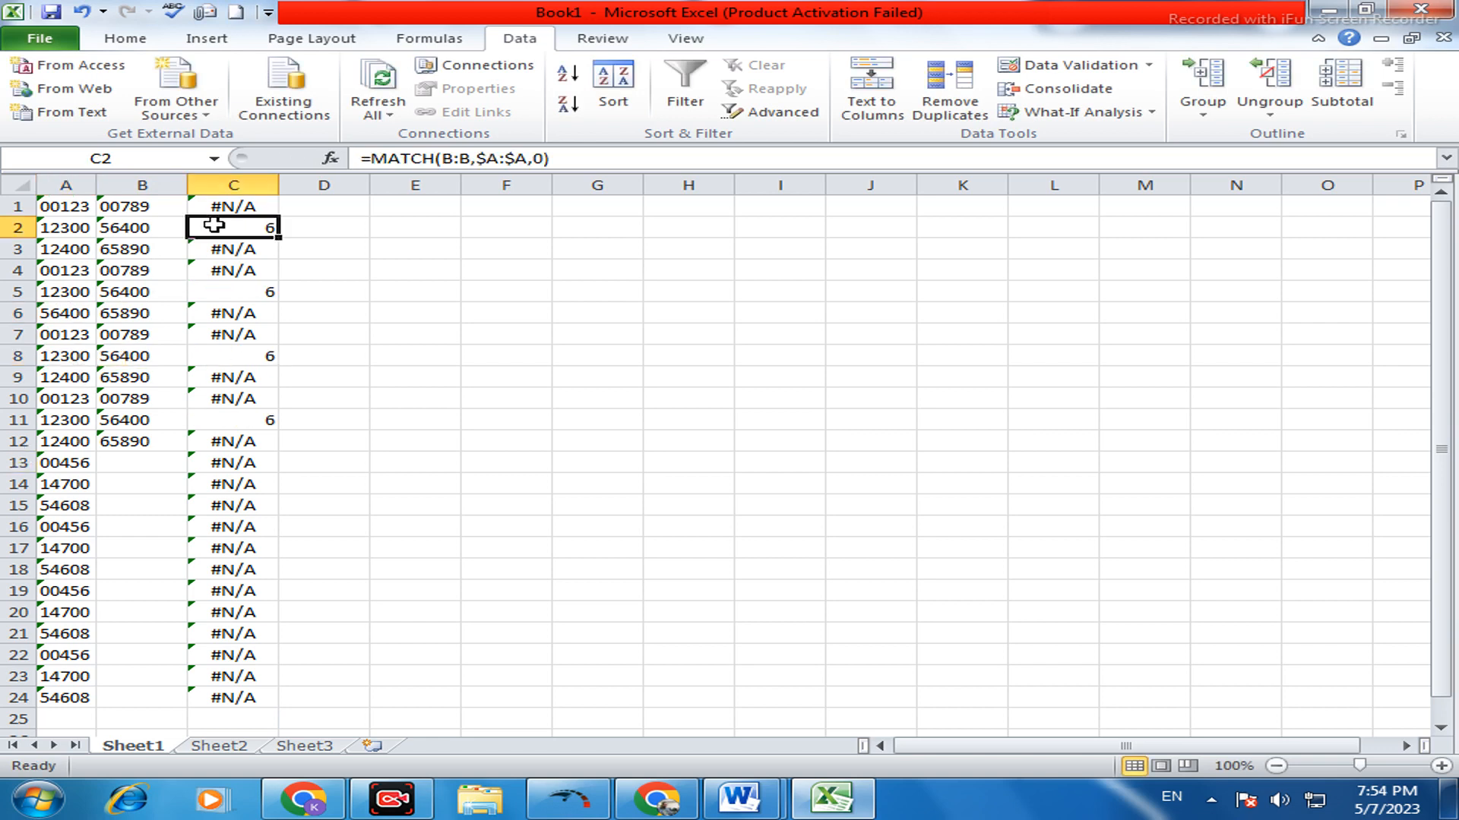
- Compare the 56400 entries in column B with A6 and row 6, and check the MATCH results in C2, C5, C8 and C11
{"action": "left_click", "coordinate": [120, 232]}
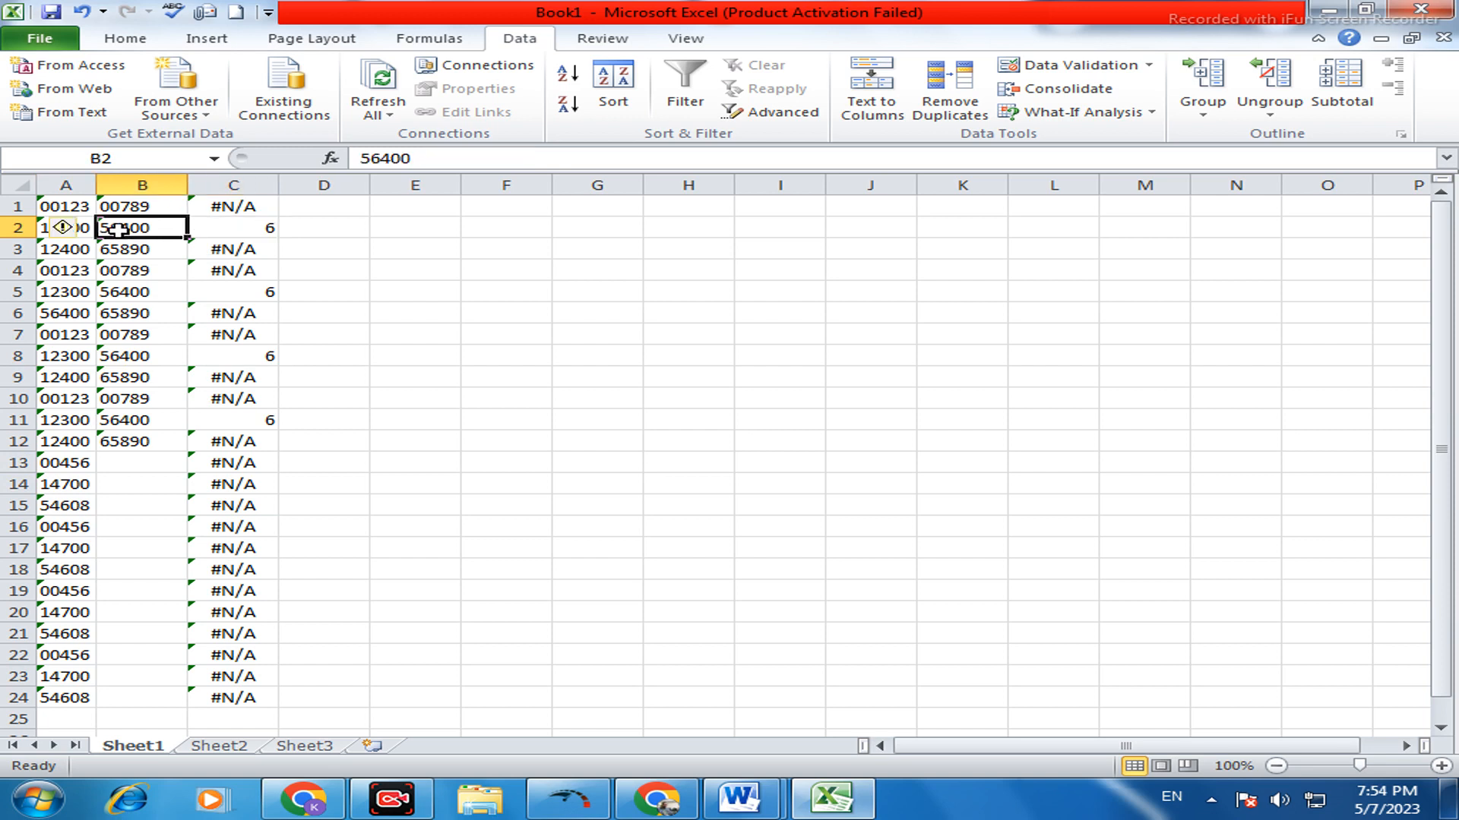
{"action": "left_click", "coordinate": [16, 313]}
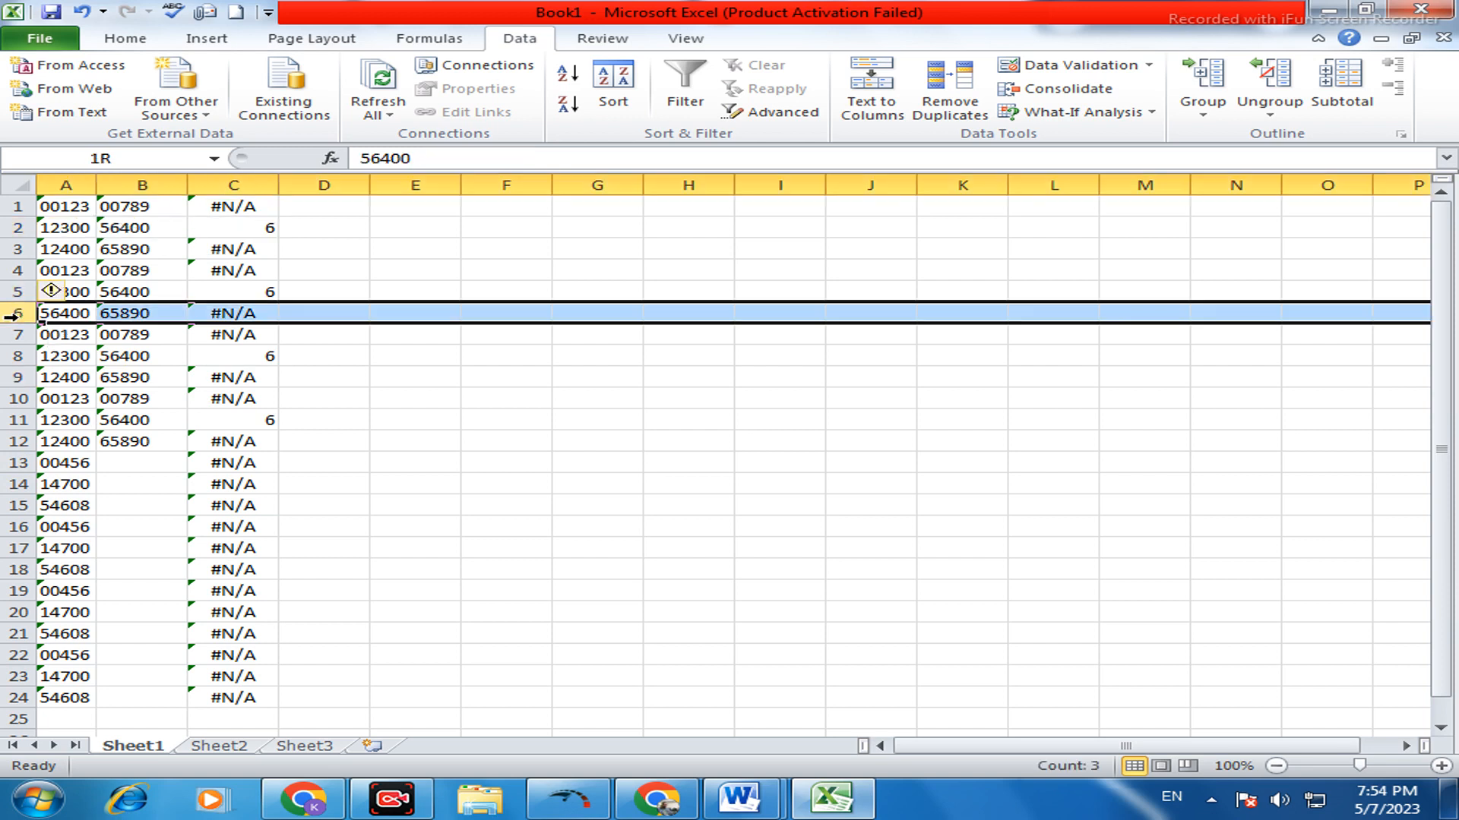
{"action": "left_click", "coordinate": [253, 289]}
{"action": "left_click", "coordinate": [110, 291]}
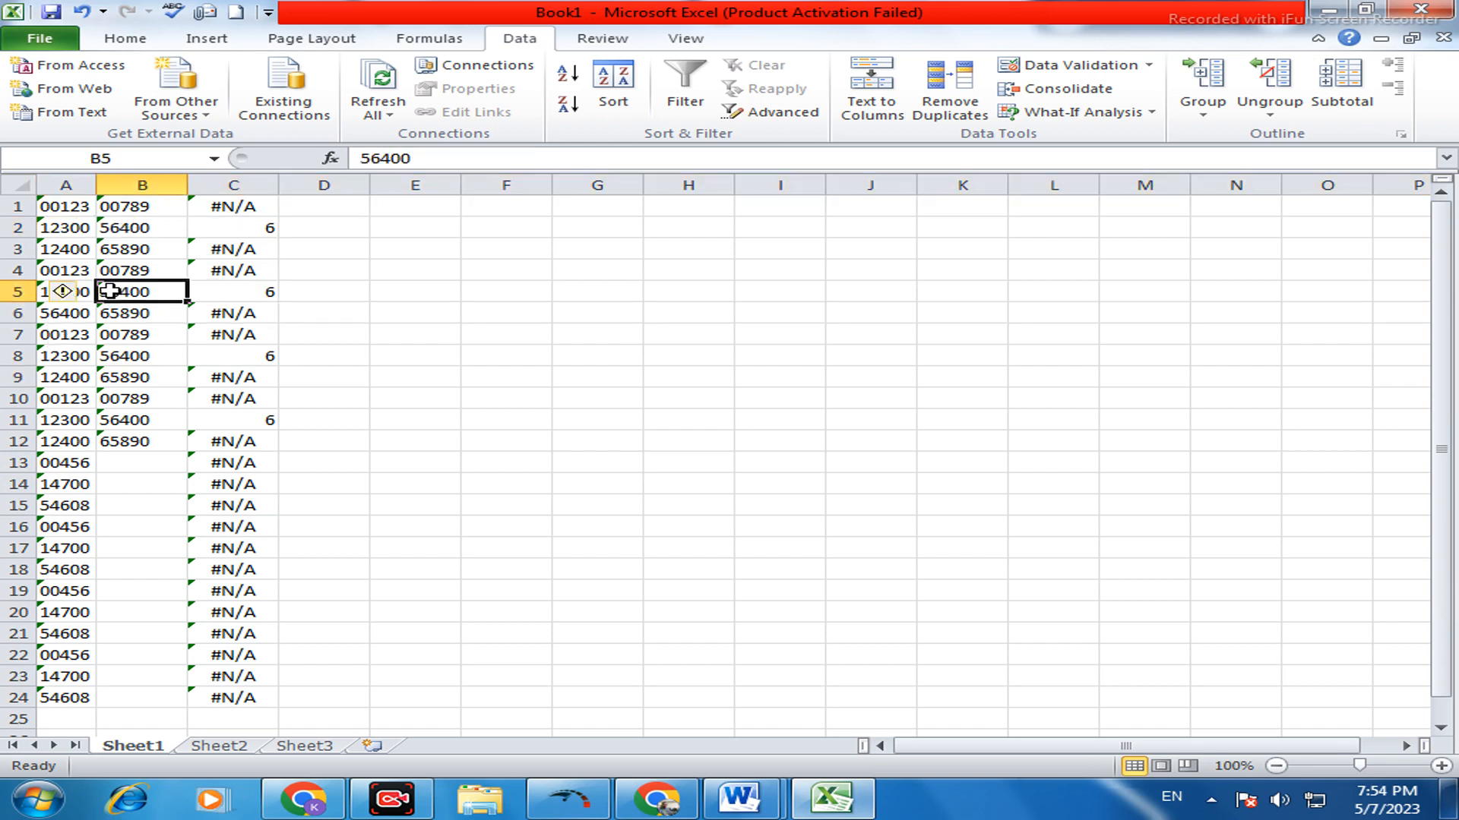
{"action": "left_click", "coordinate": [17, 313]}
{"action": "left_click", "coordinate": [68, 314]}
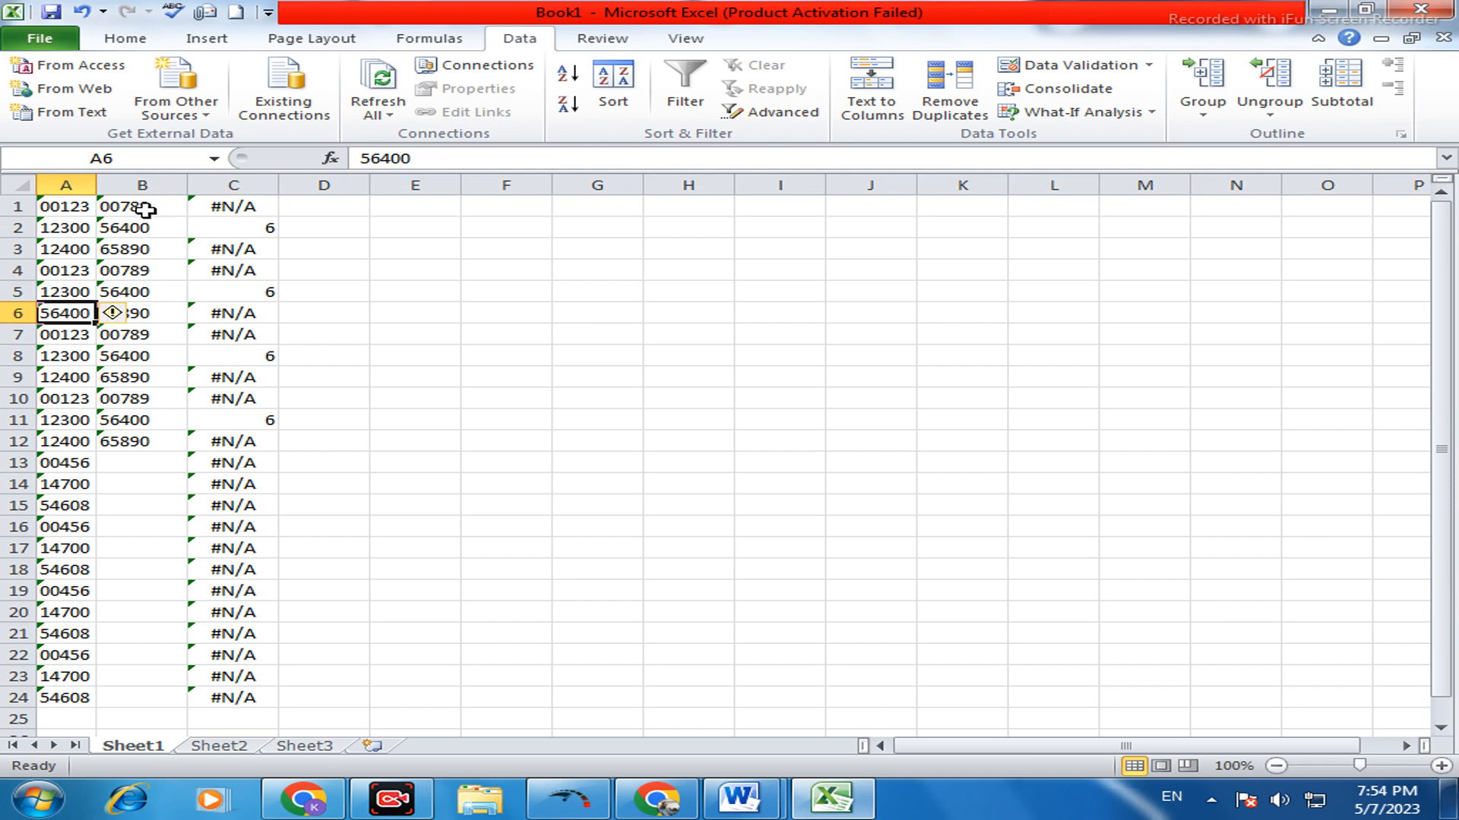
{"action": "left_click", "coordinate": [138, 185]}
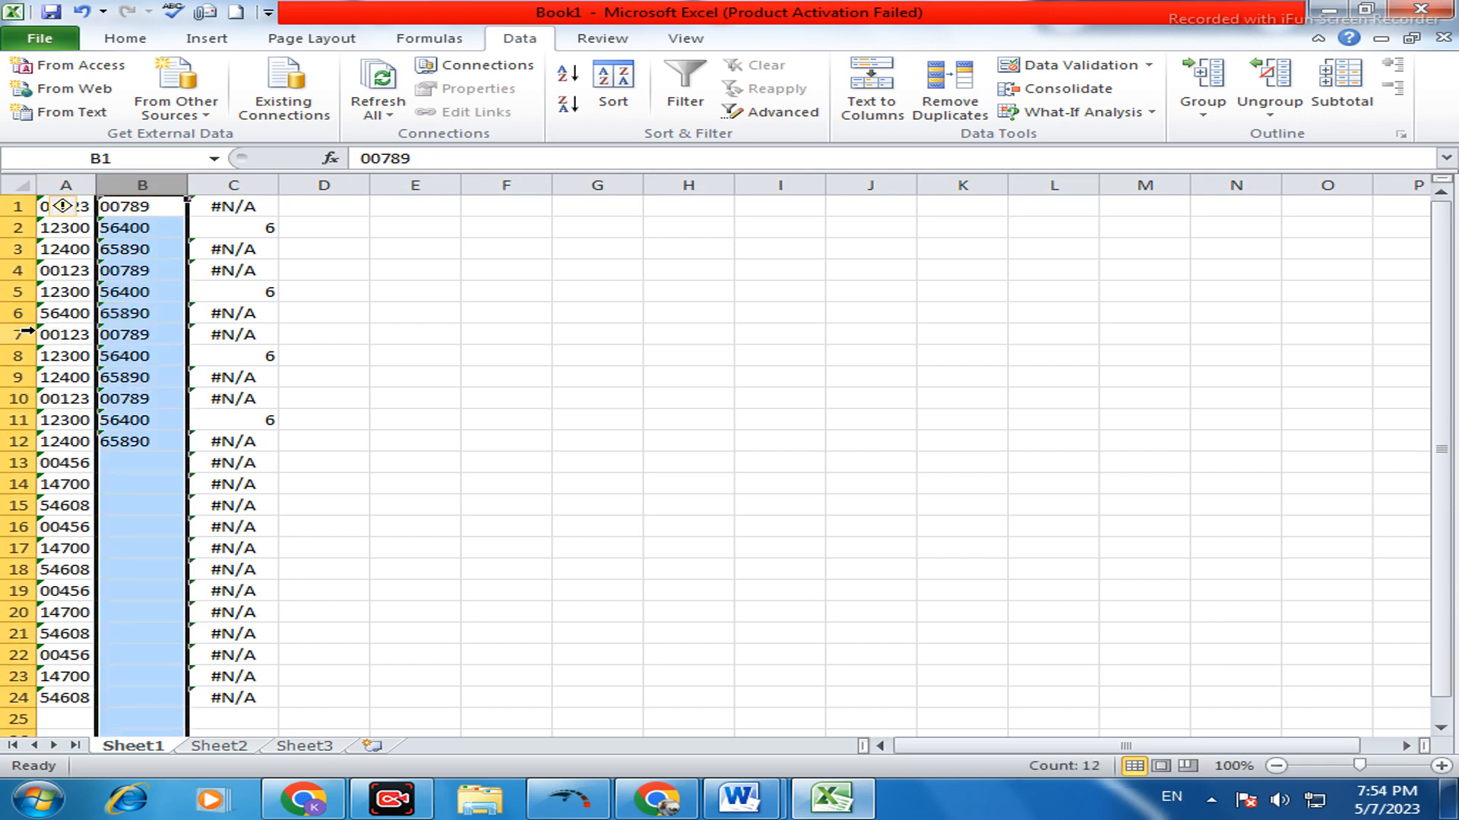
{"action": "left_click", "coordinate": [255, 294]}
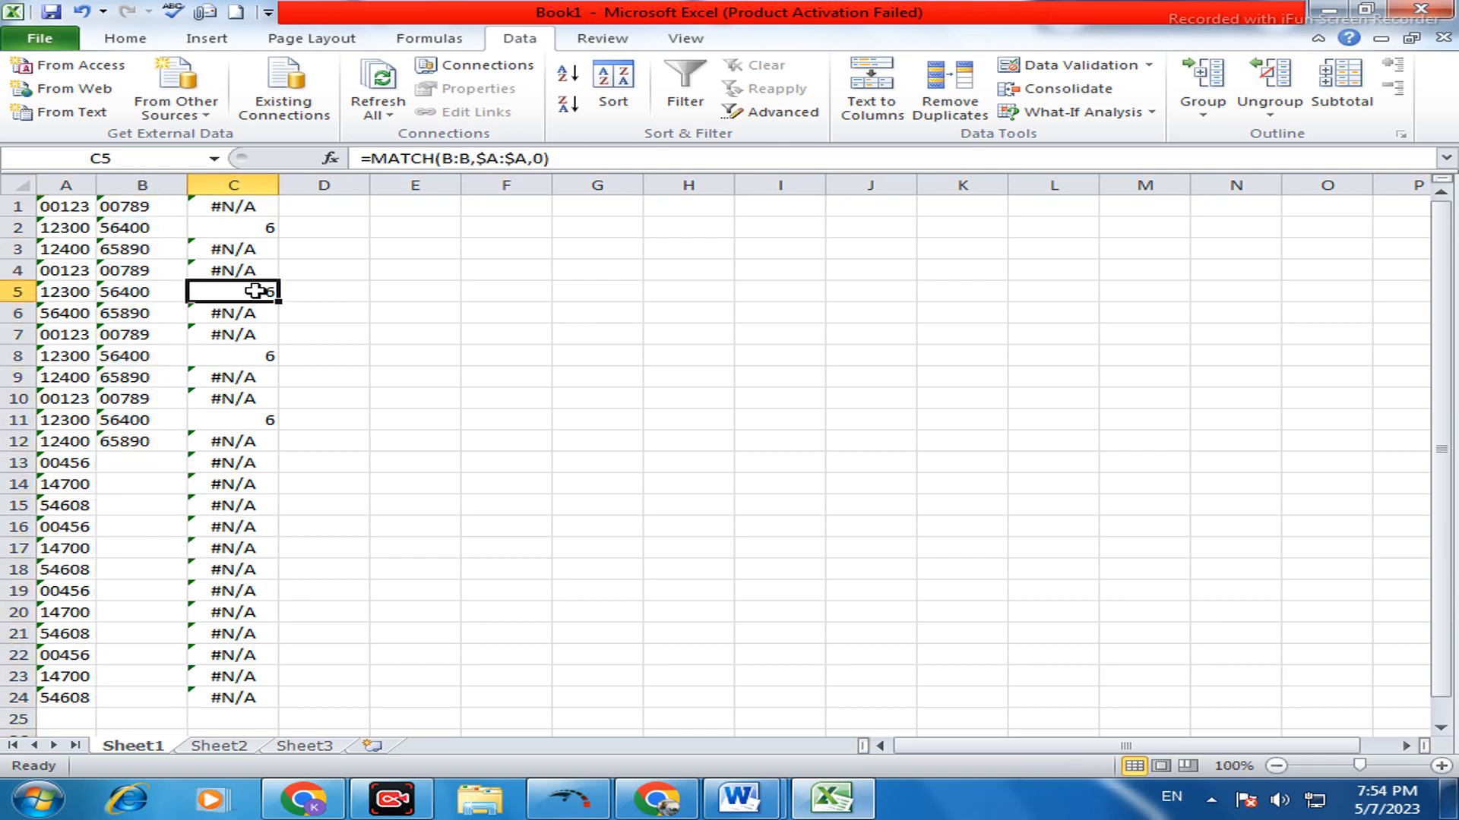
{"action": "left_click", "coordinate": [255, 230]}
{"action": "left_click", "coordinate": [245, 357]}
{"action": "left_click", "coordinate": [250, 434]}
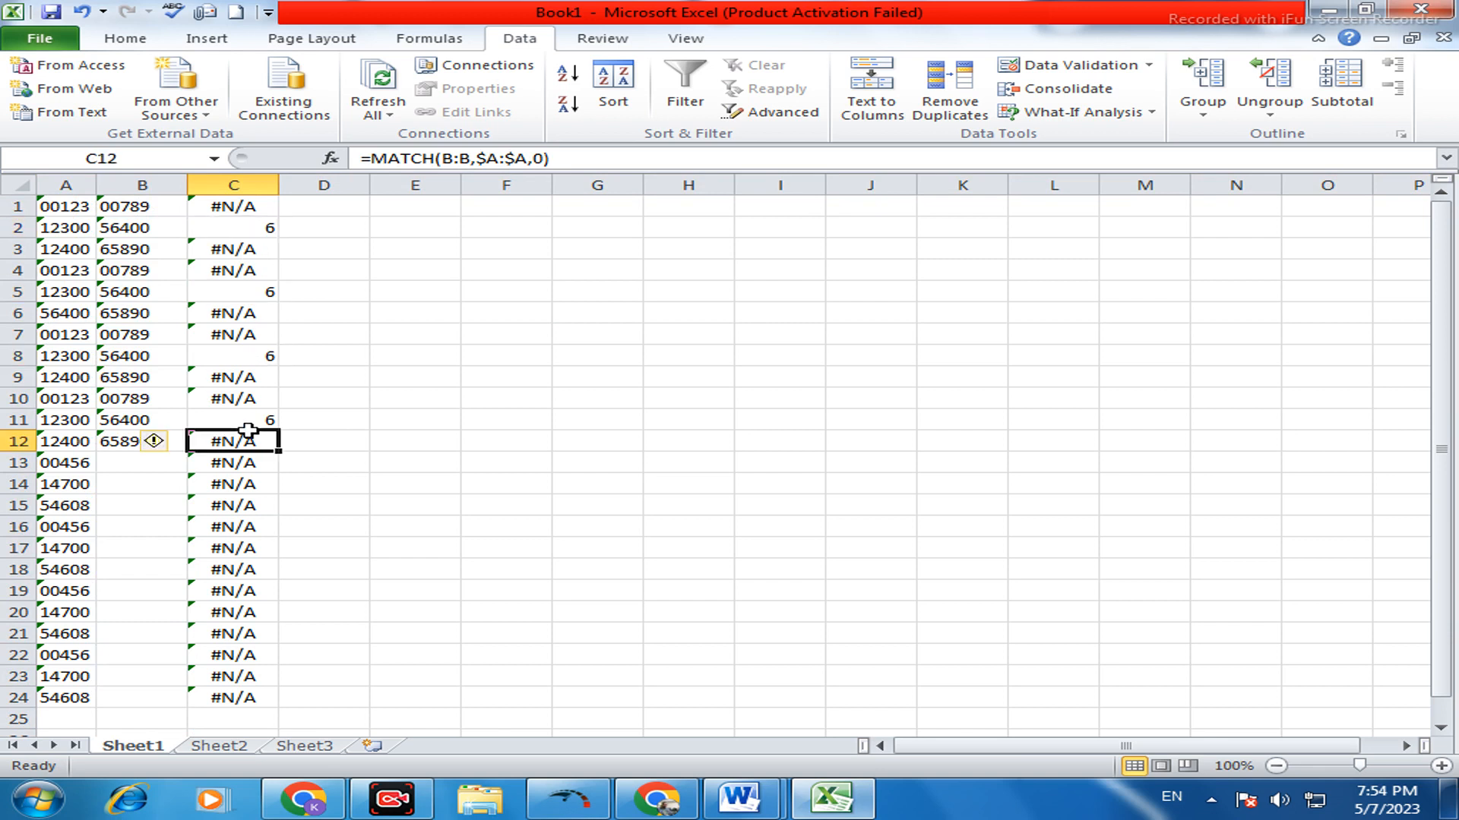
{"action": "left_click", "coordinate": [252, 422]}
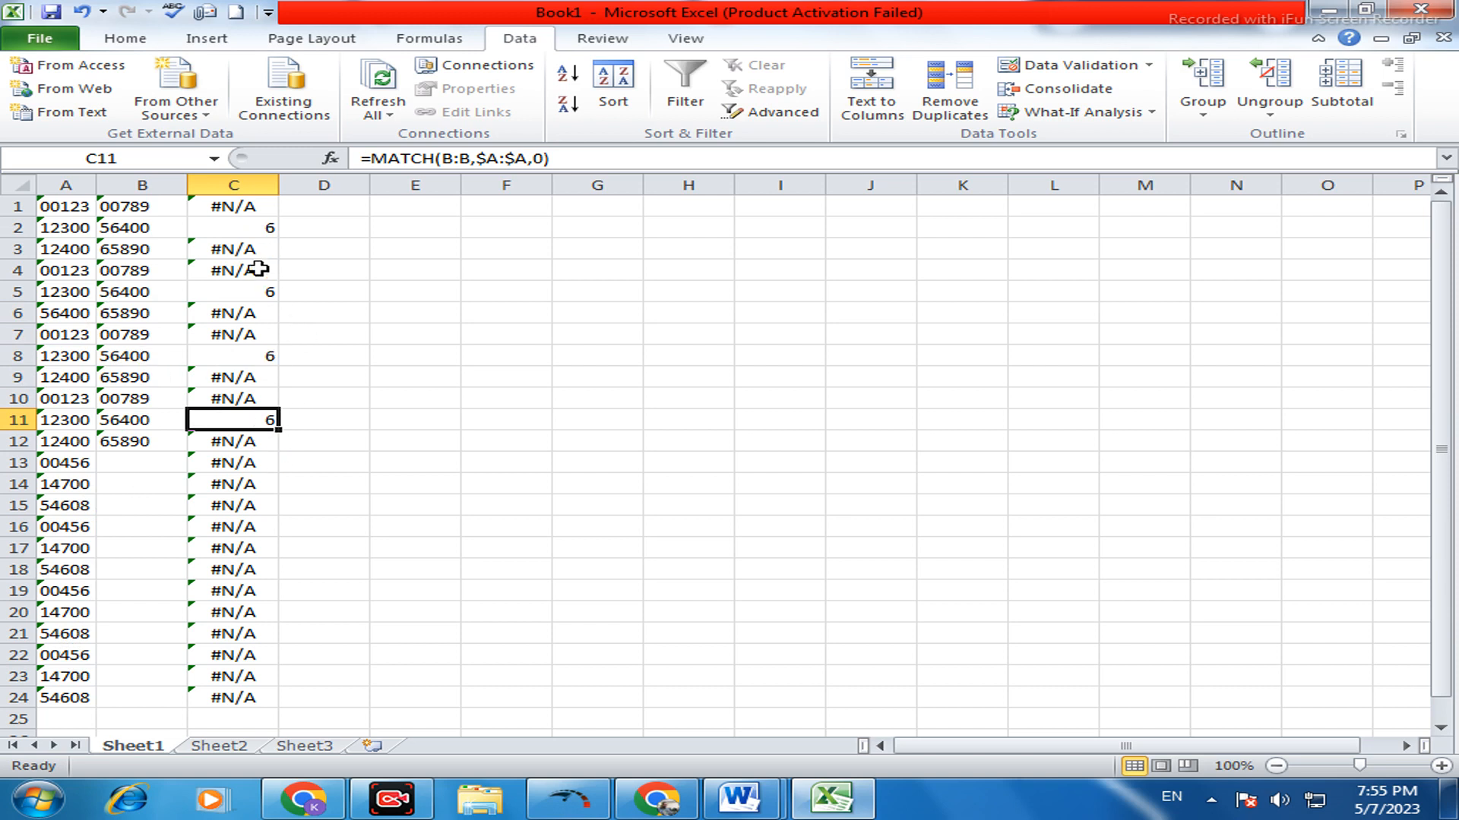
- Examine the #N/A results in column C, including C1, C3, C4, C6, C7 and C12:C24, against the numbers in columns A and B
{"action": "left_click_drag", "start_coordinate": [235, 444], "coordinate": [247, 718]}
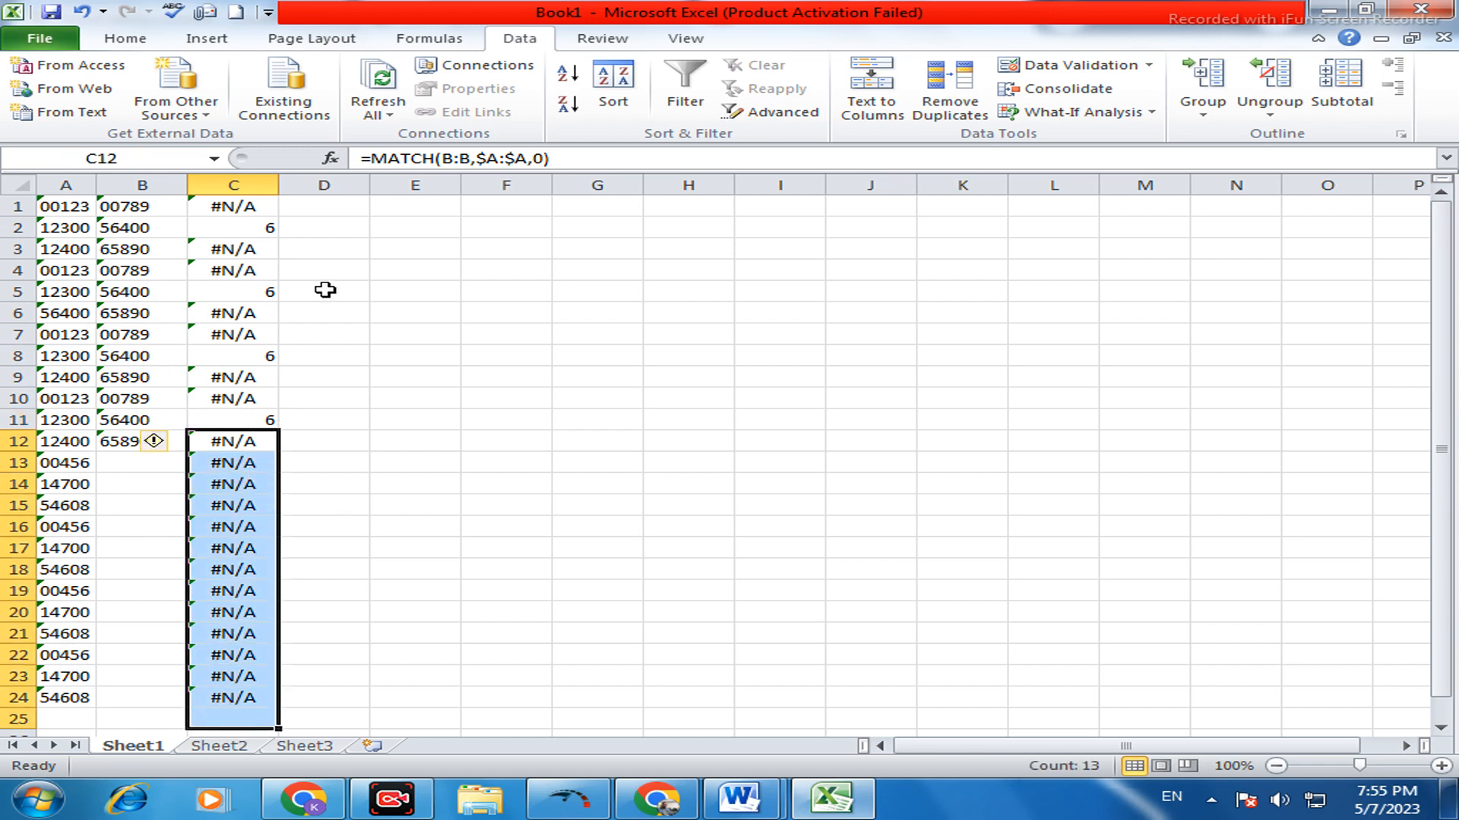
{"action": "left_click", "coordinate": [234, 206]}
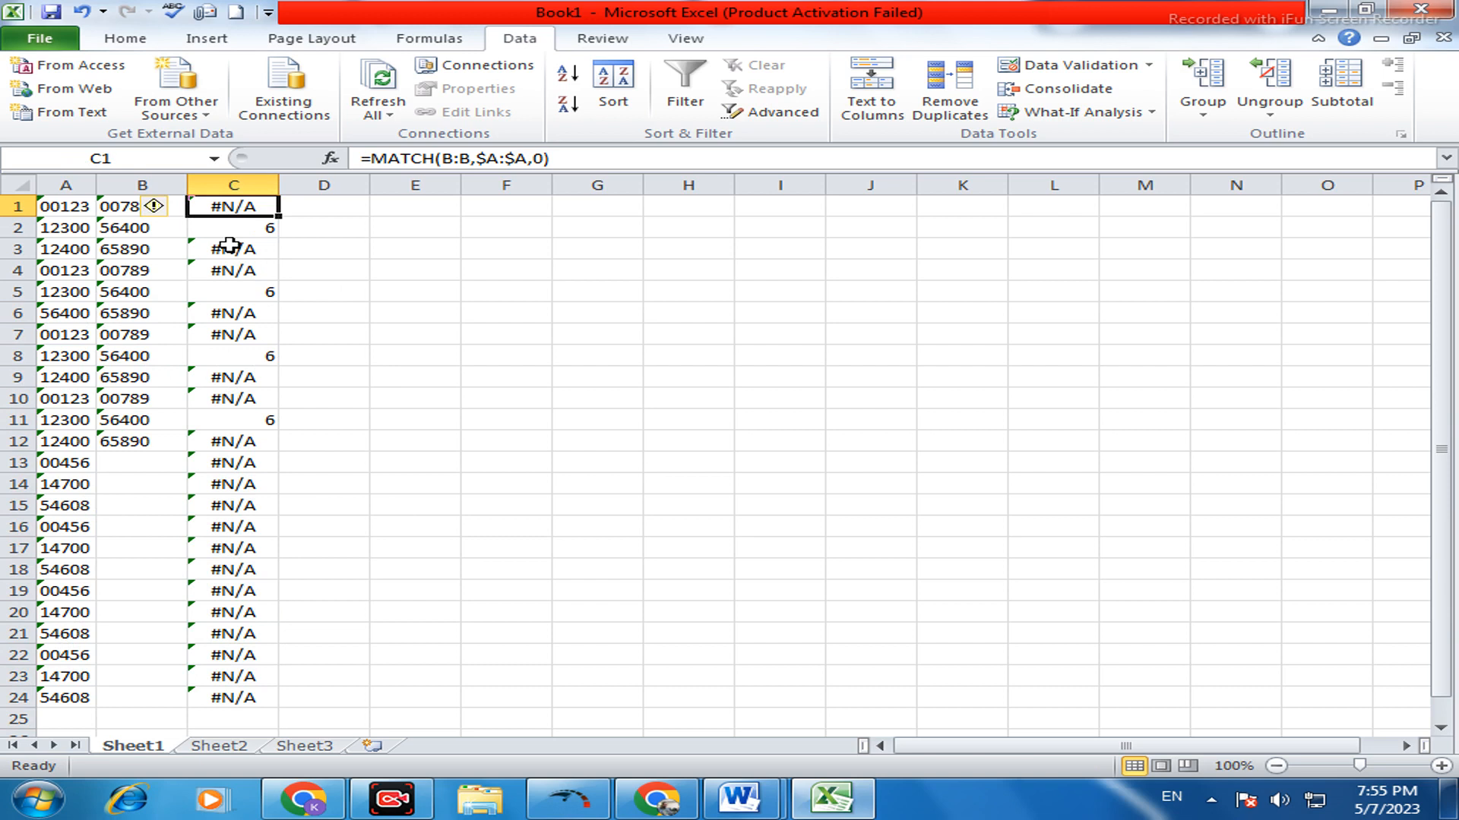
{"action": "left_click", "coordinate": [232, 252]}
{"action": "left_click", "coordinate": [234, 273]}
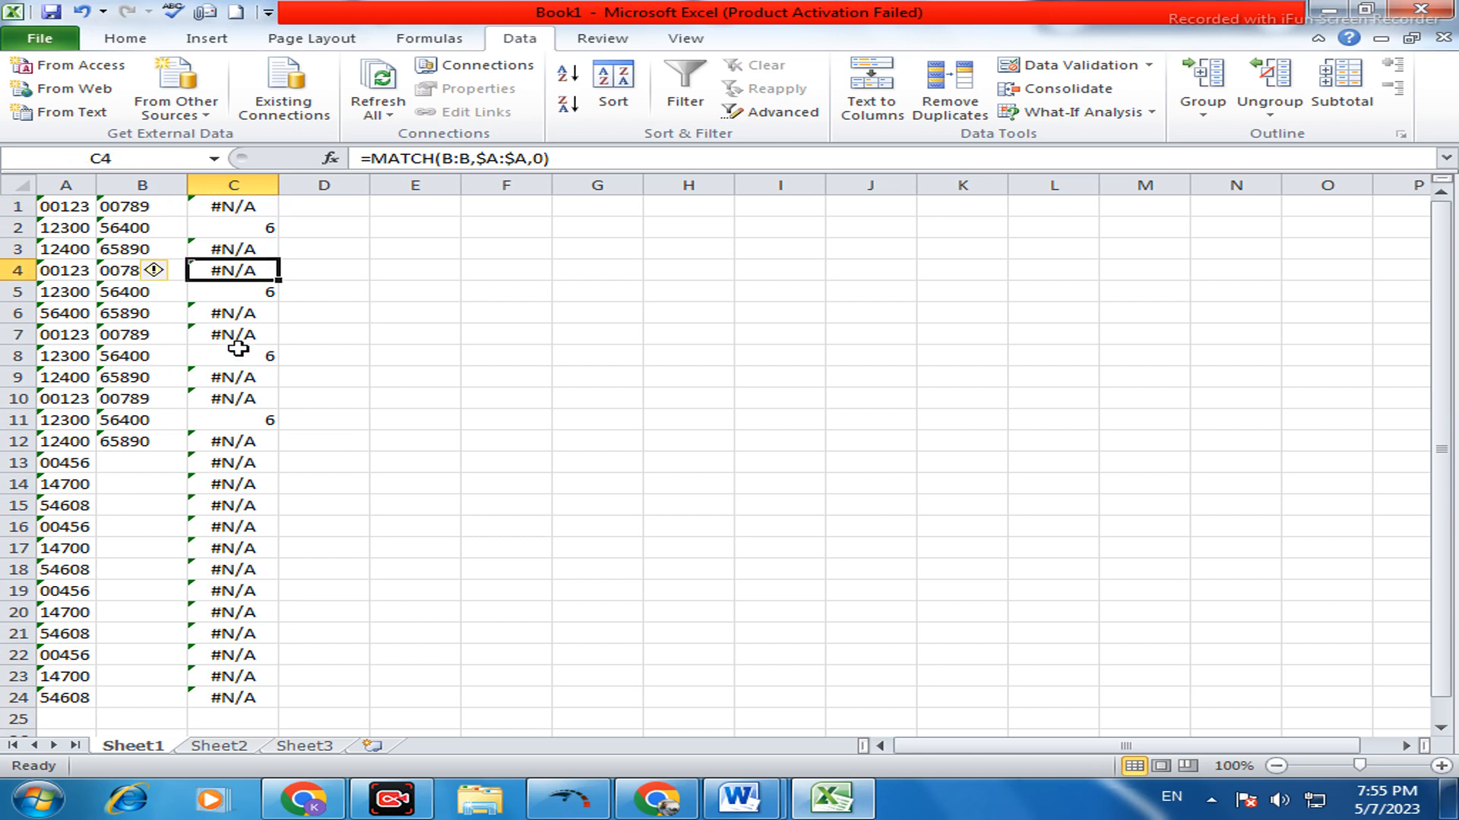
{"action": "left_click", "coordinate": [242, 318]}
{"action": "left_click", "coordinate": [236, 338]}
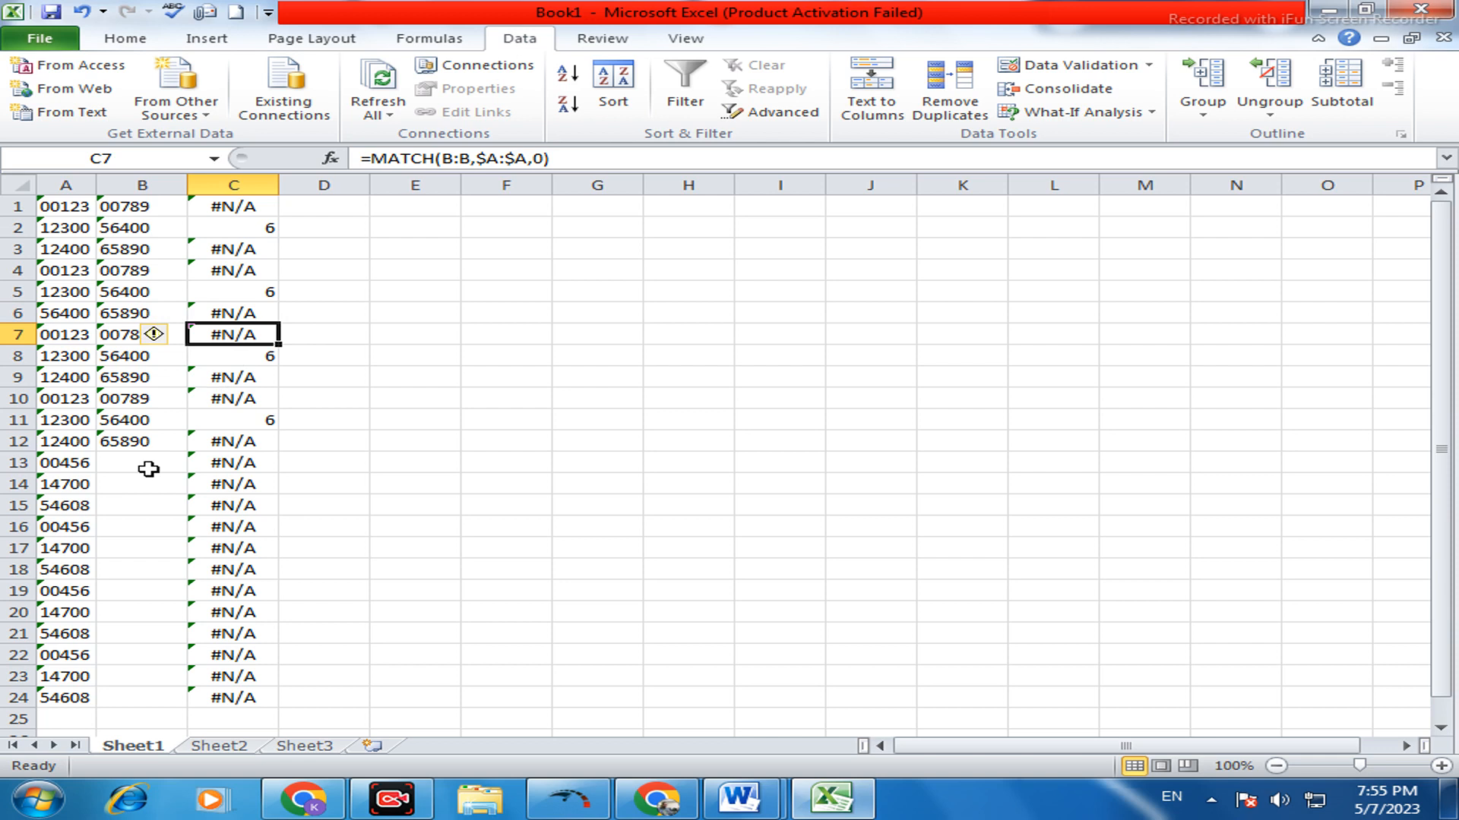
{"action": "left_click", "coordinate": [62, 183]}
{"action": "left_click", "coordinate": [128, 183]}
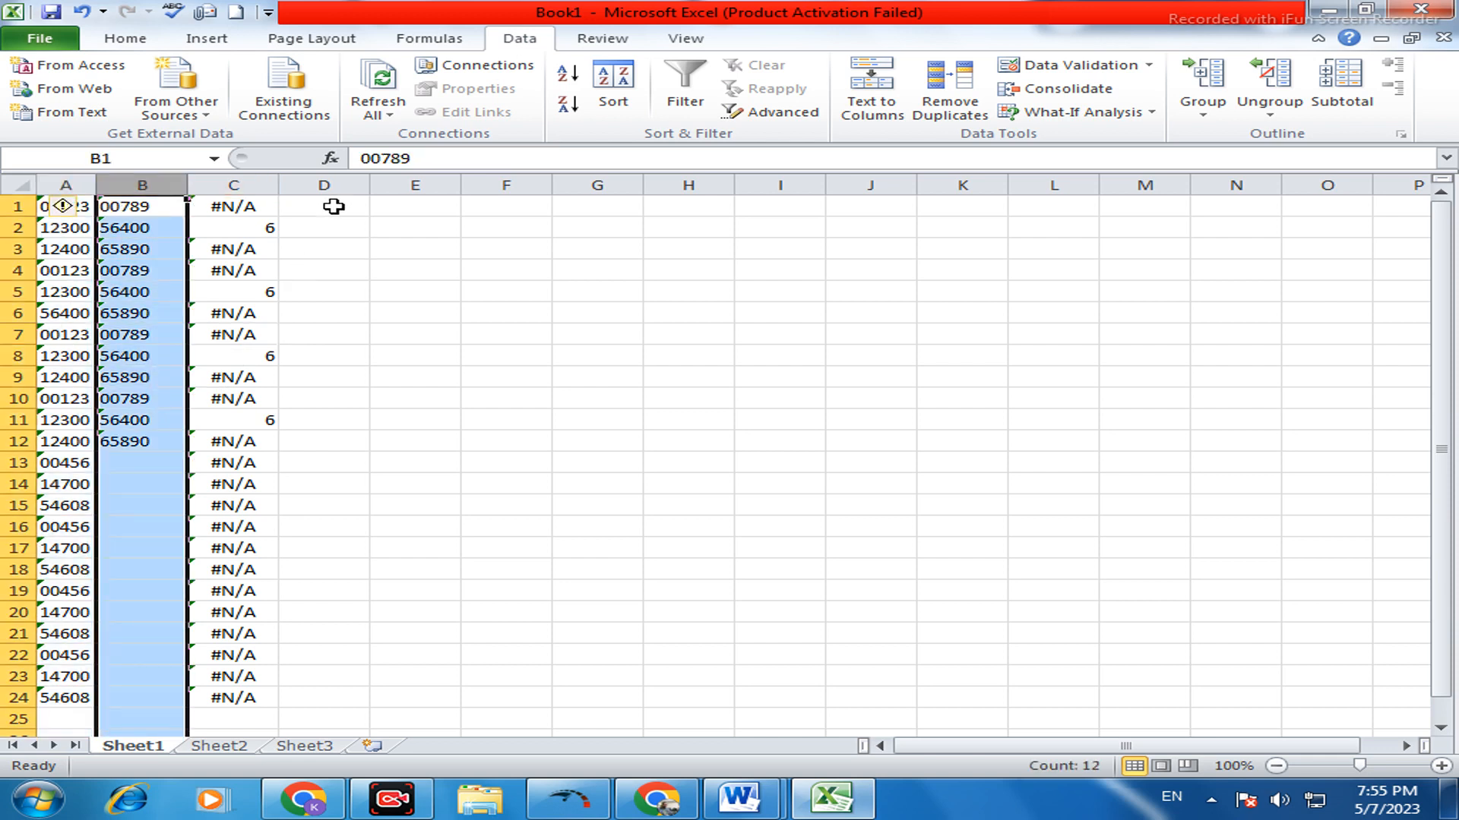
{"action": "left_click", "coordinate": [348, 363]}
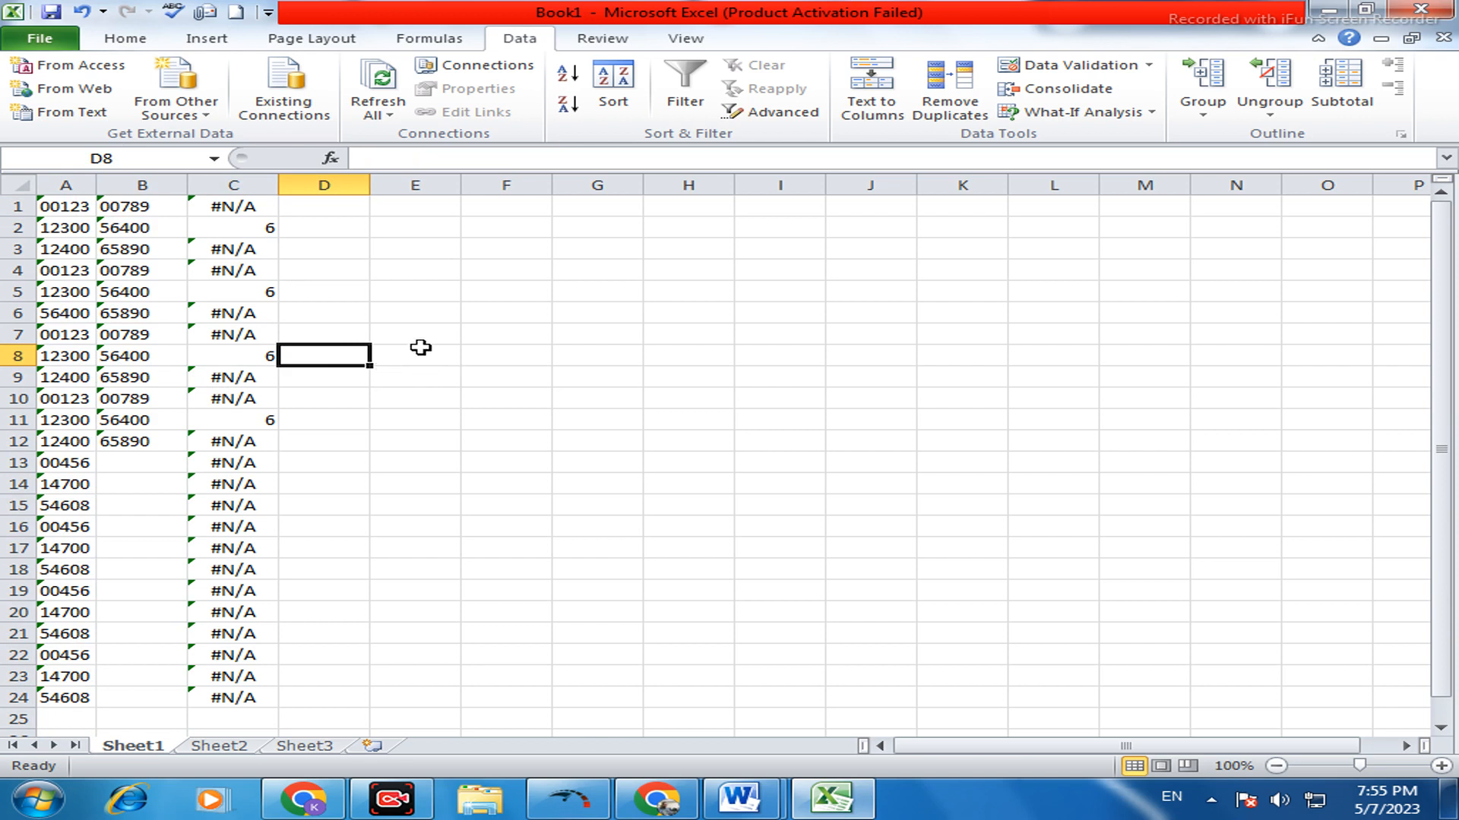
{"action": "left_click", "coordinate": [230, 210]}
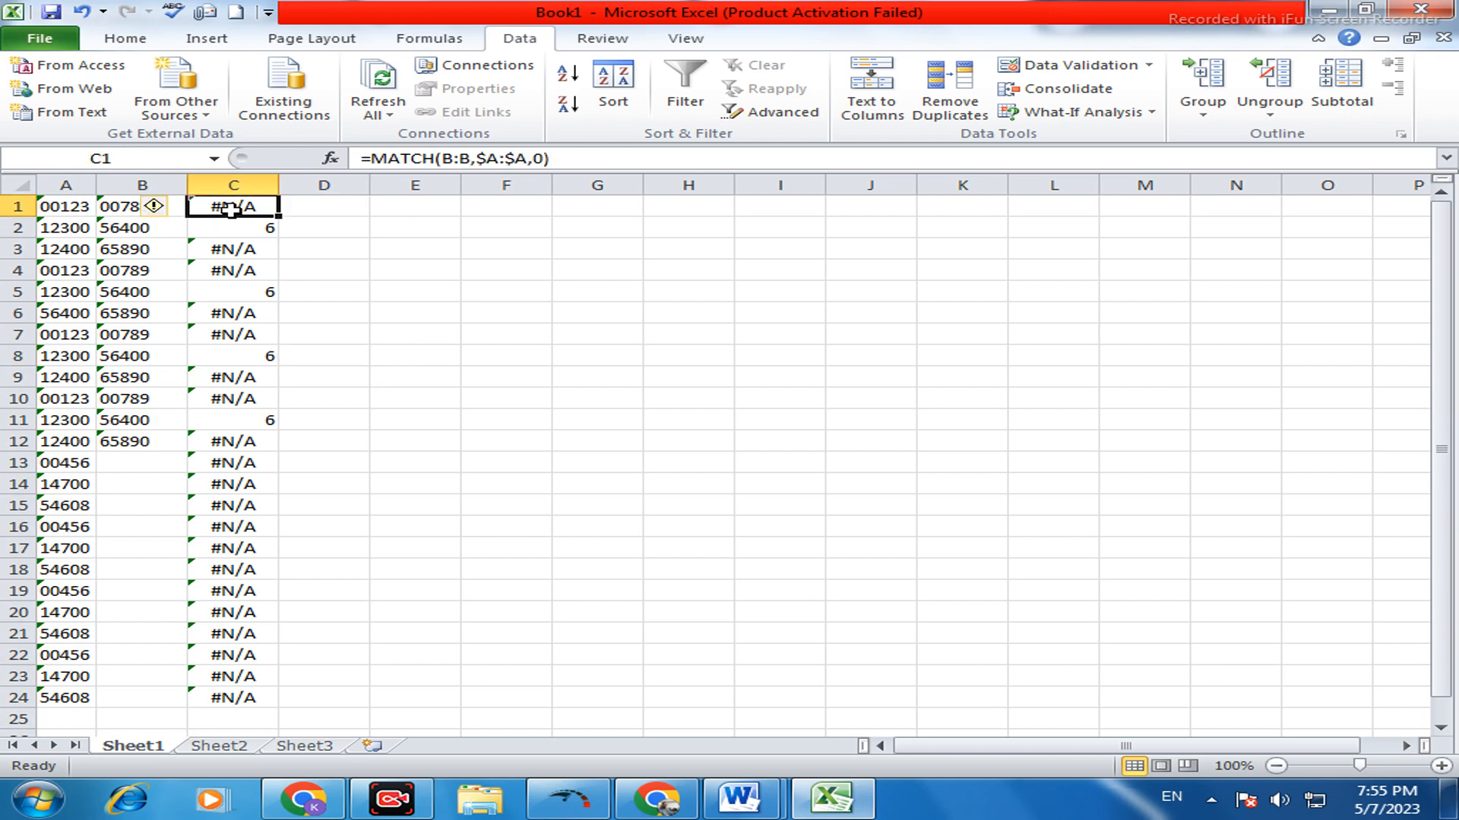